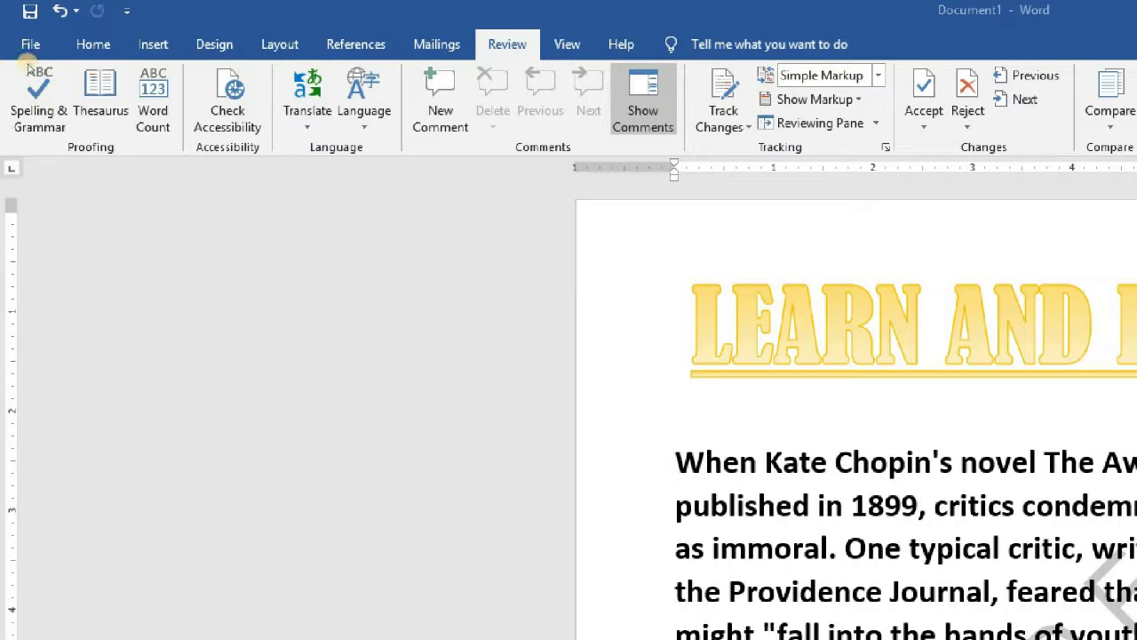
left_click(27, 64)
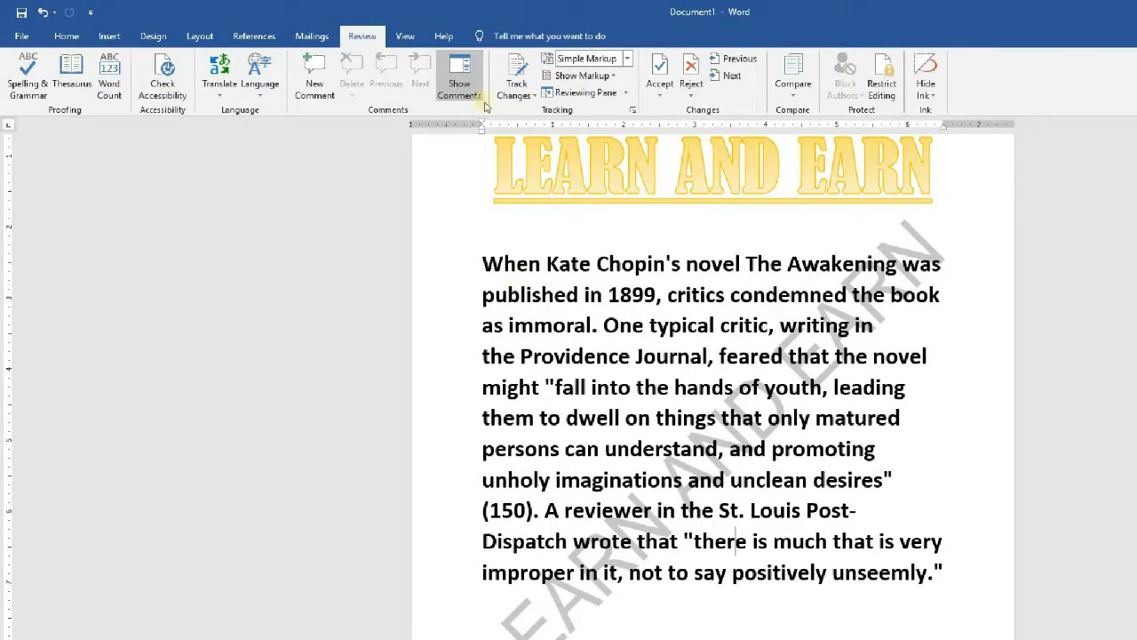
scroll(502, 144, "up", 1)
scroll(501, 144, "up", 2)
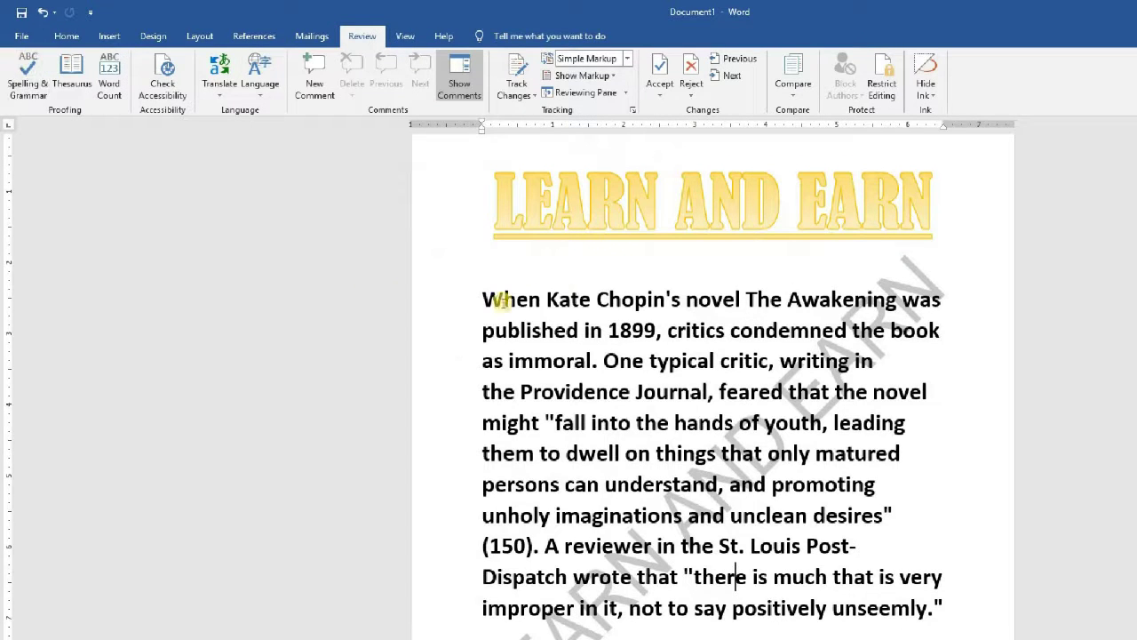
scroll(625, 264, "down", 1)
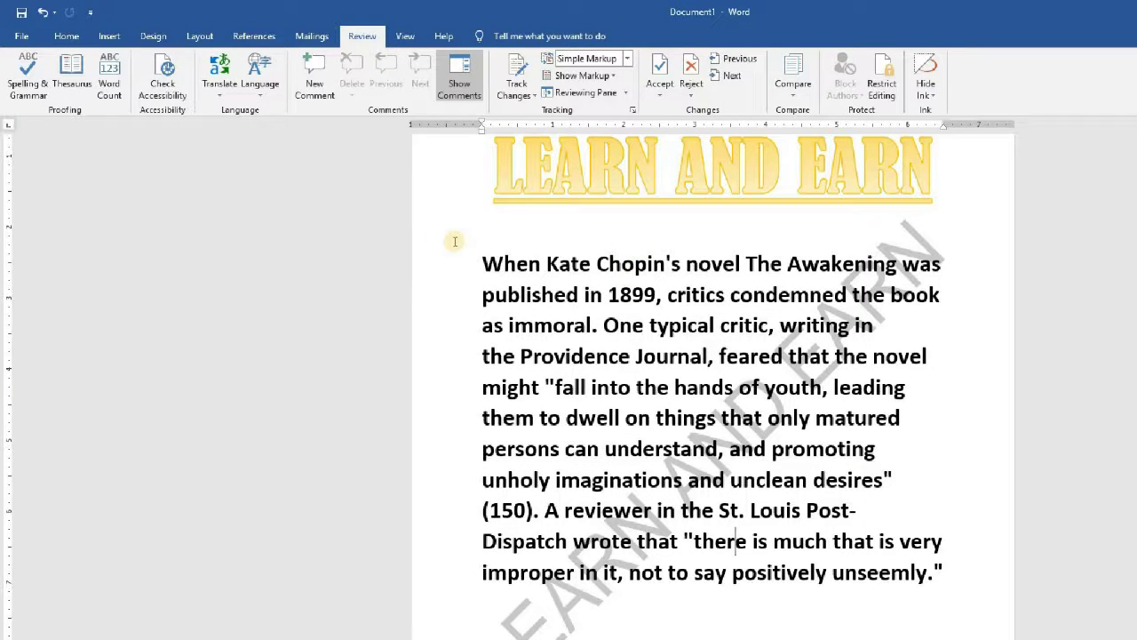
- Misspell published, critics, understand and imaginations, and delete the period after 'unseemly'
key("shift+F5")
key("BackSpace")
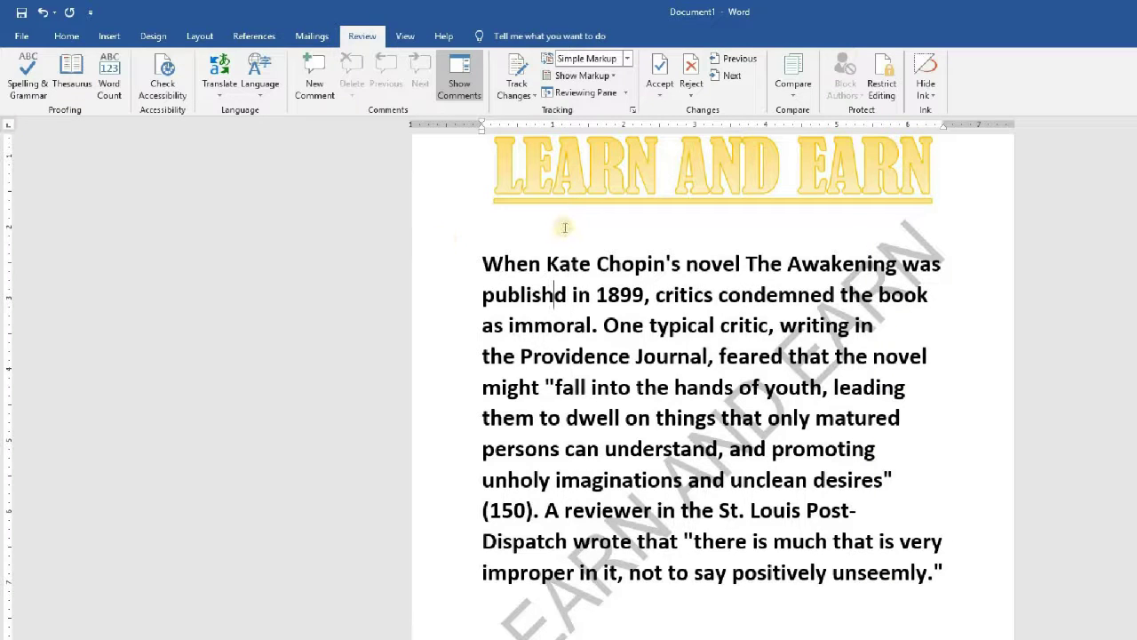
left_click(538, 237)
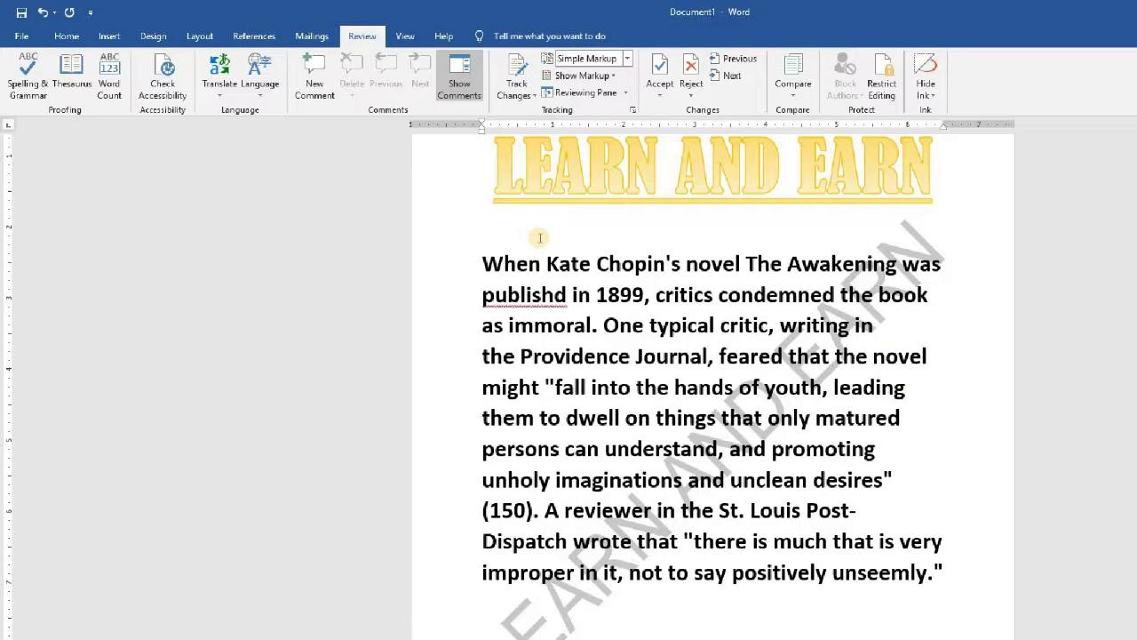
key("BackSpace")
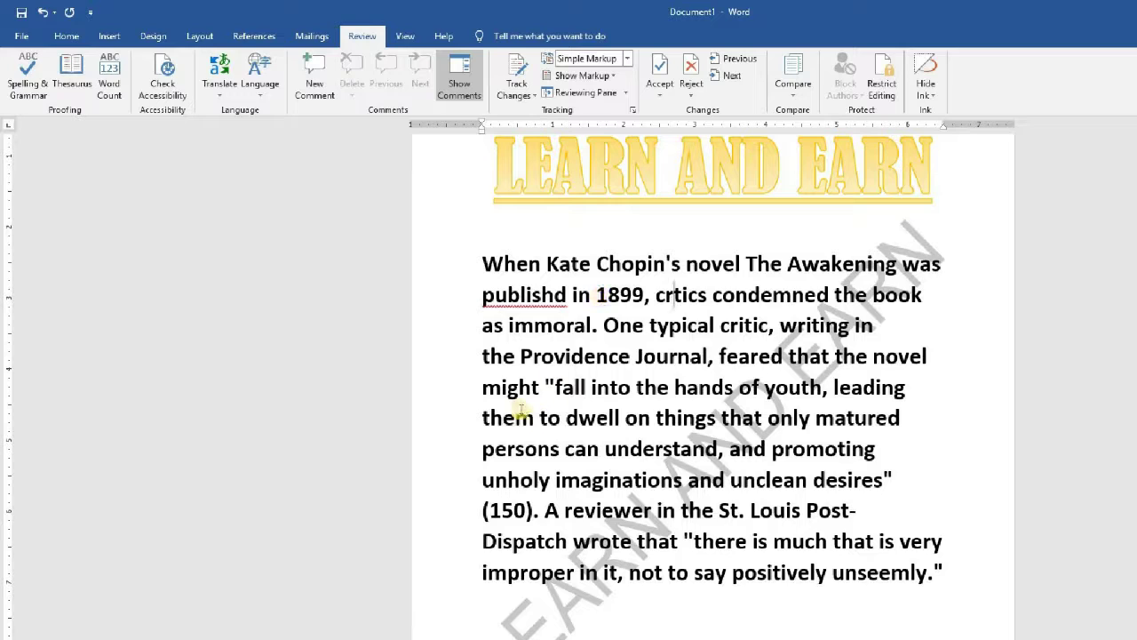
key("Down")
key("Down")
key("Down")
key("Left")
key("Left")
key("Left")
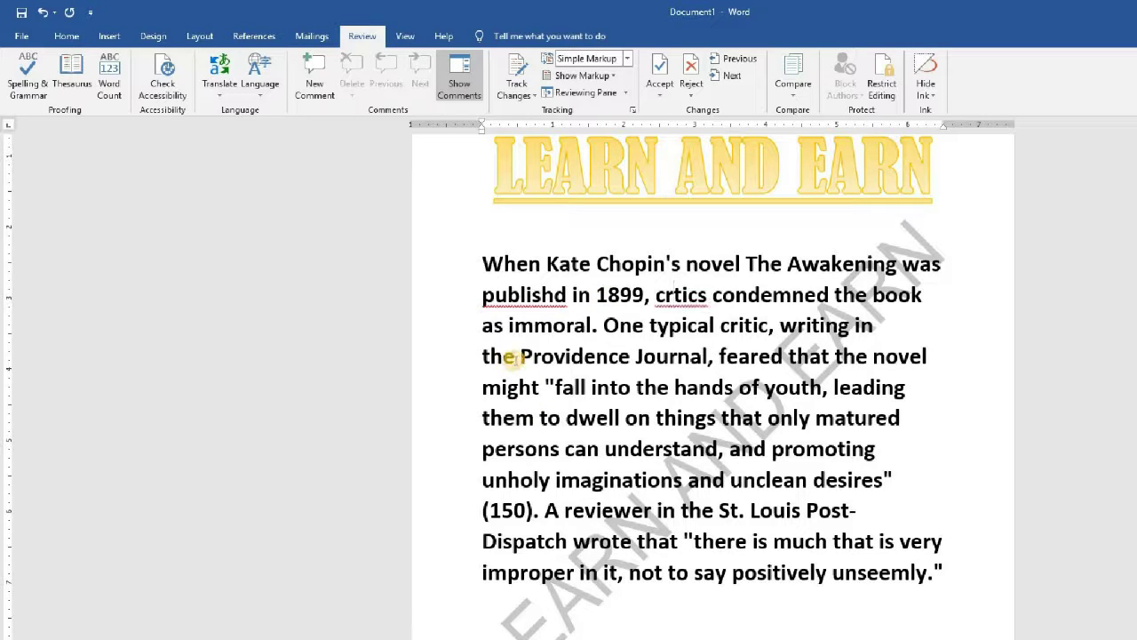
key("BackSpace")
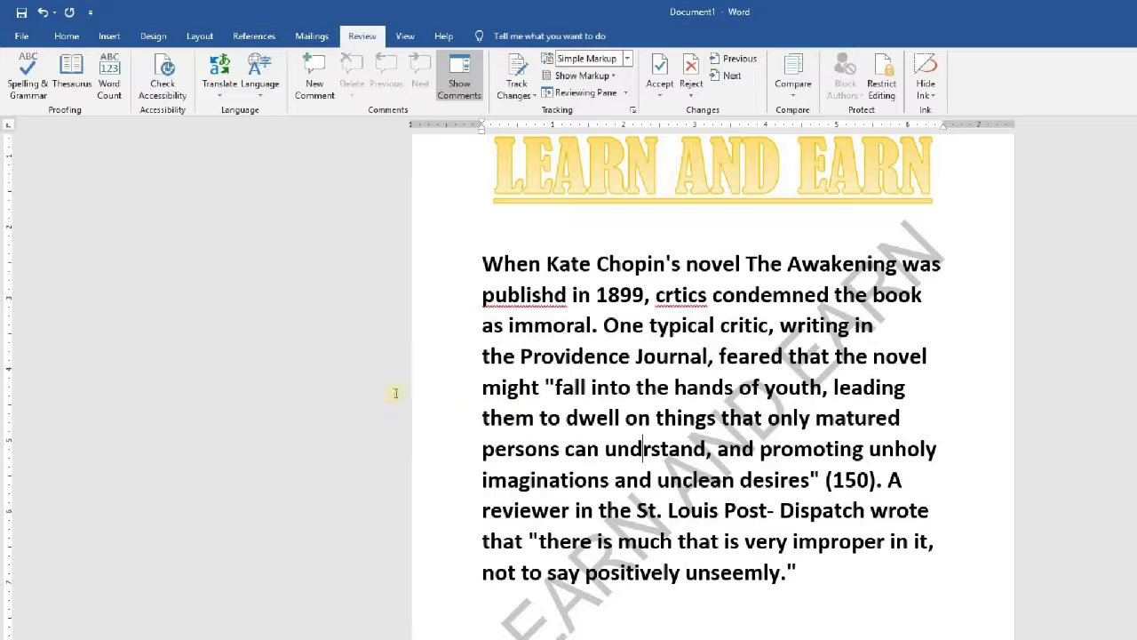
key("Down")
key("Delete")
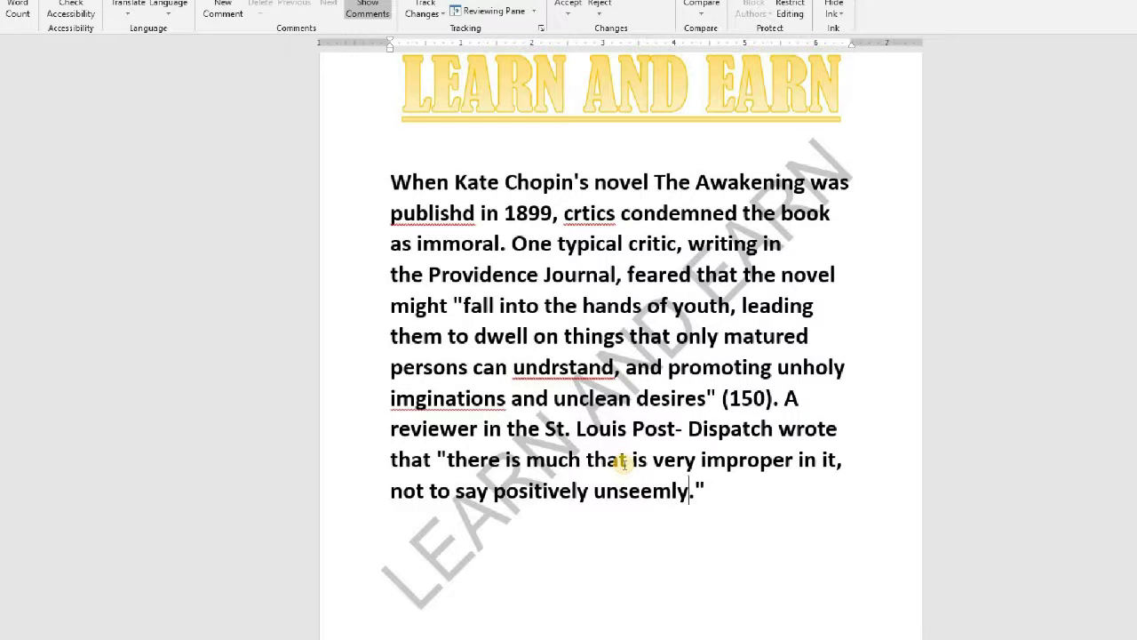
key("Delete")
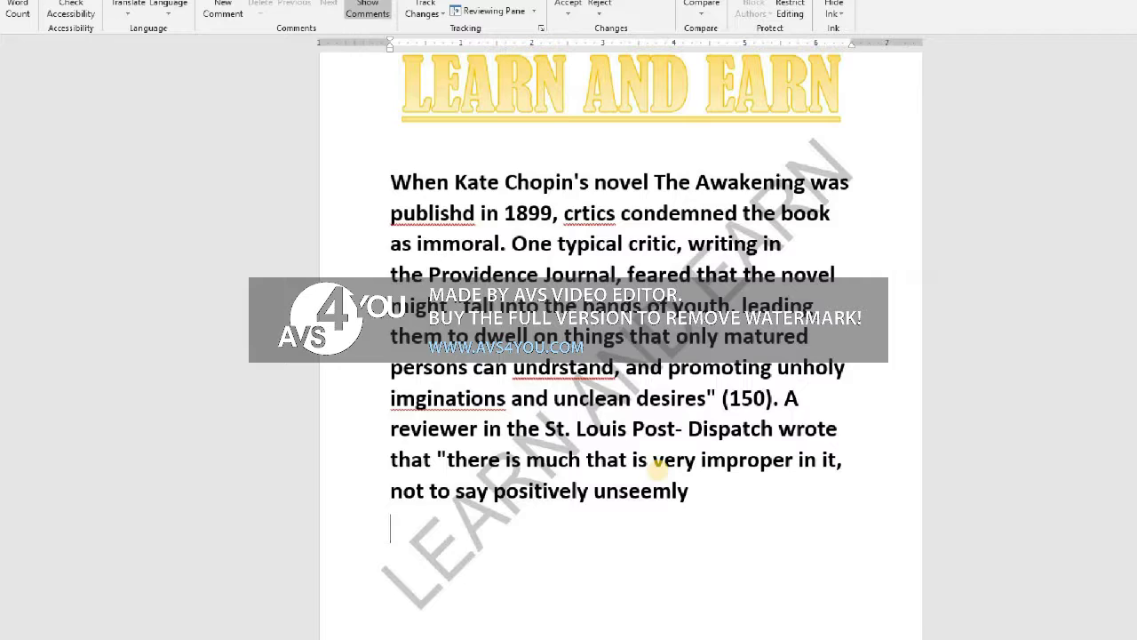
- Type 'WHAT IS COMPUTER' on the new line below the paragraph ending 'positively unseemly'
type("WHA")
type("T IS C")
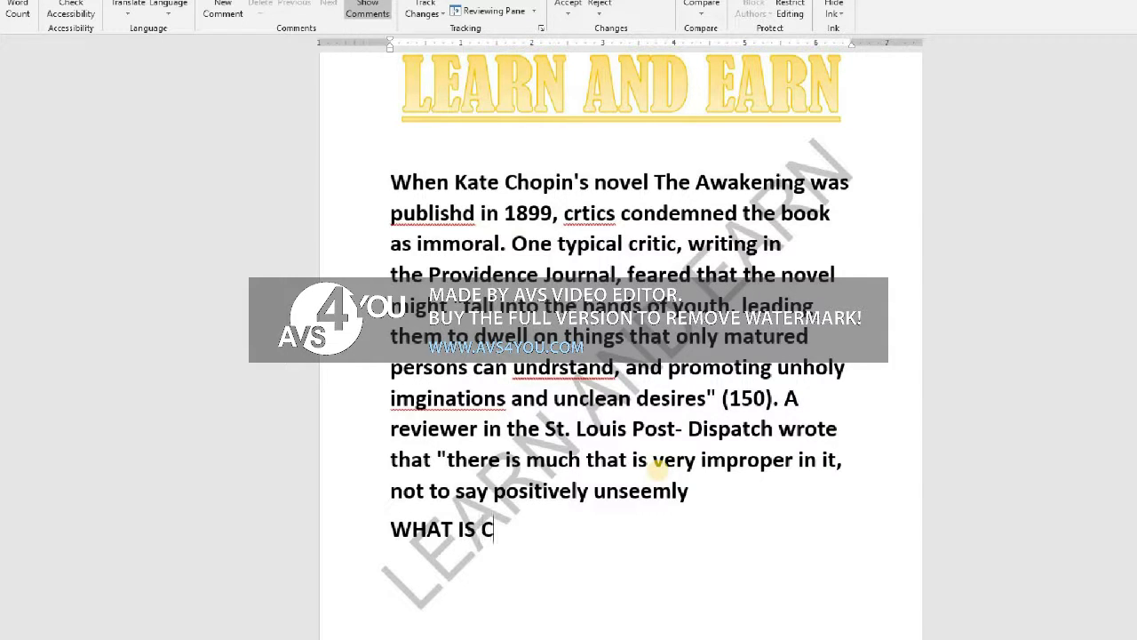
type("OMPUTER")
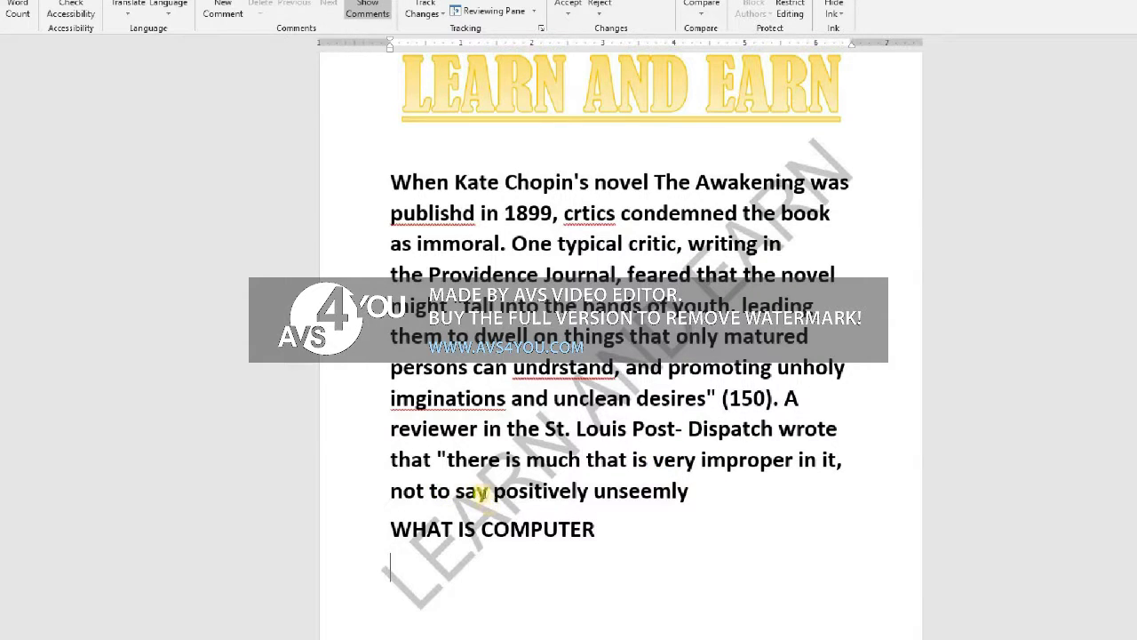
scroll(483, 479, "up", 2)
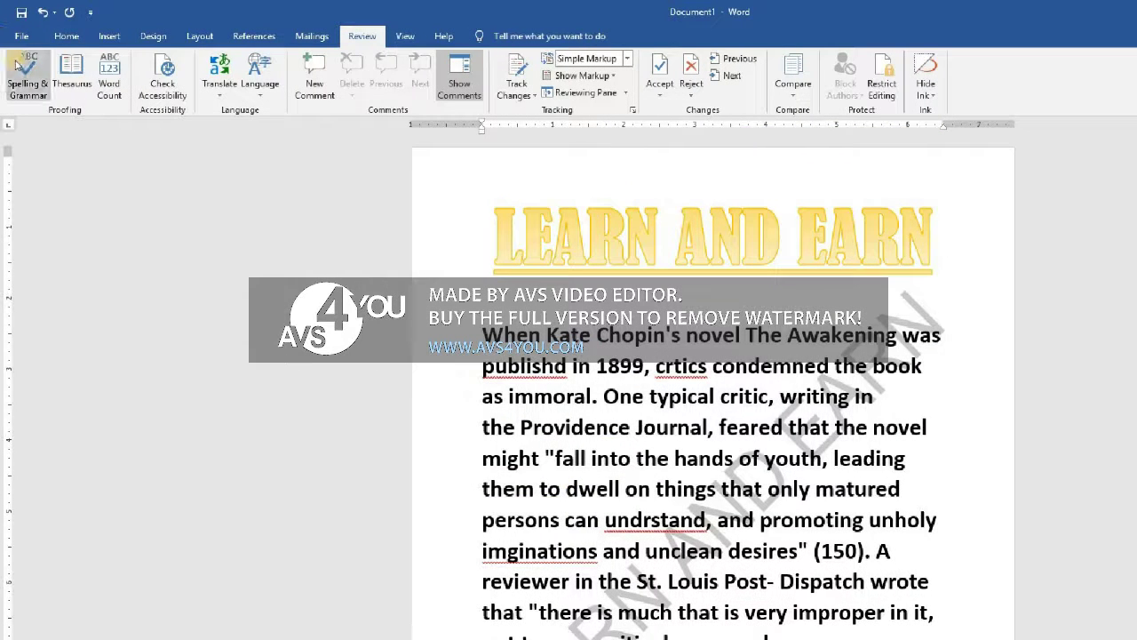
scroll(469, 525, "down", 2)
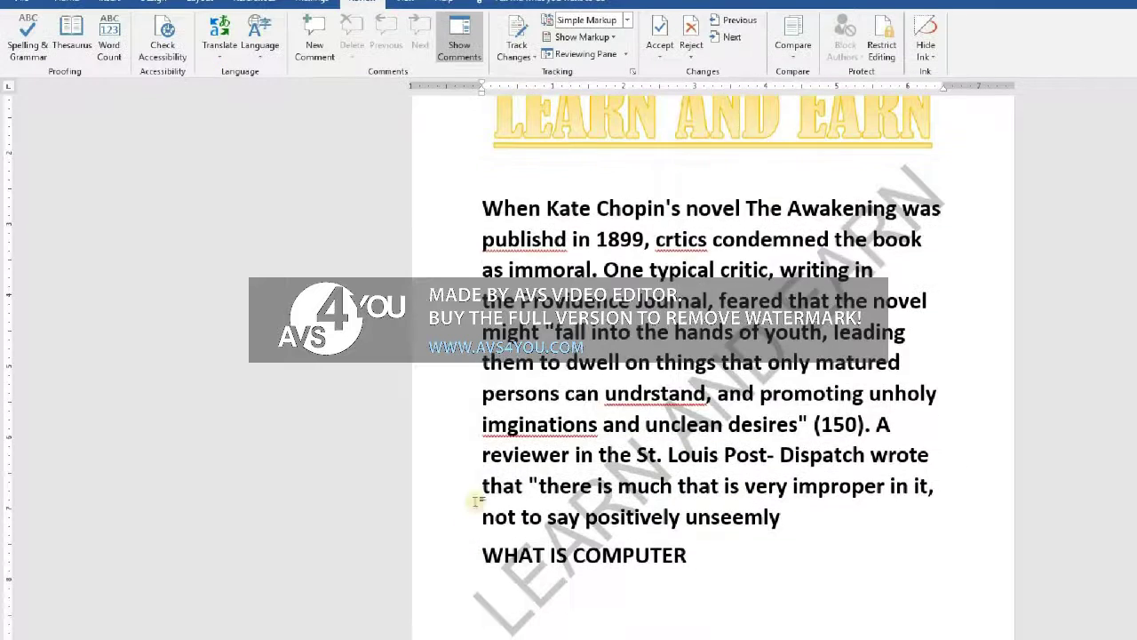
scroll(475, 502, "down", 1)
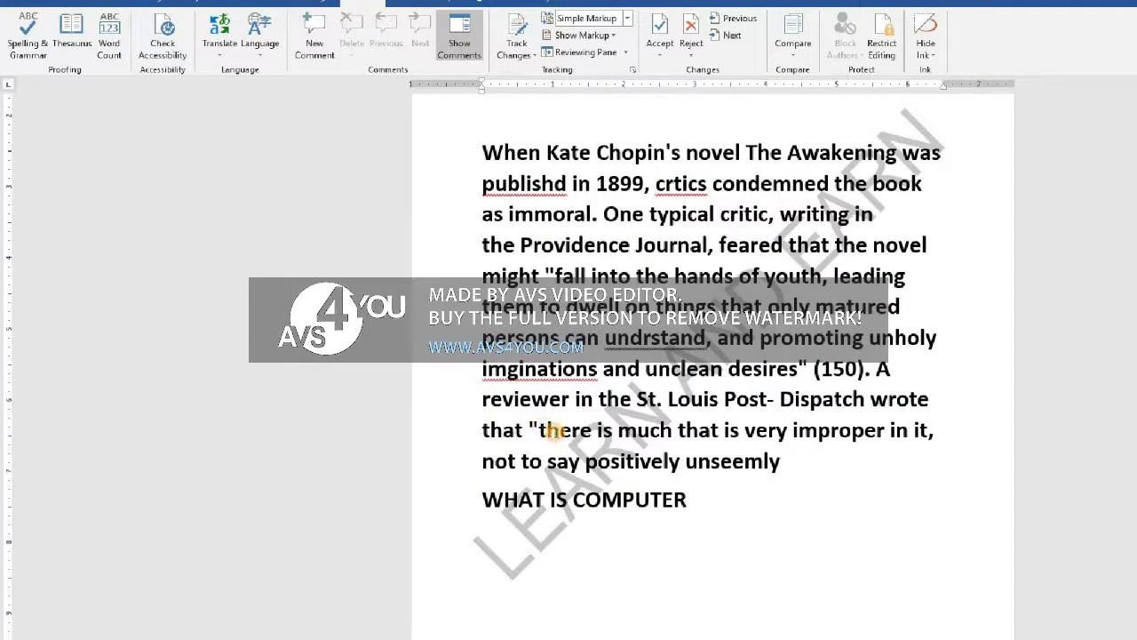
key("BackSpace")
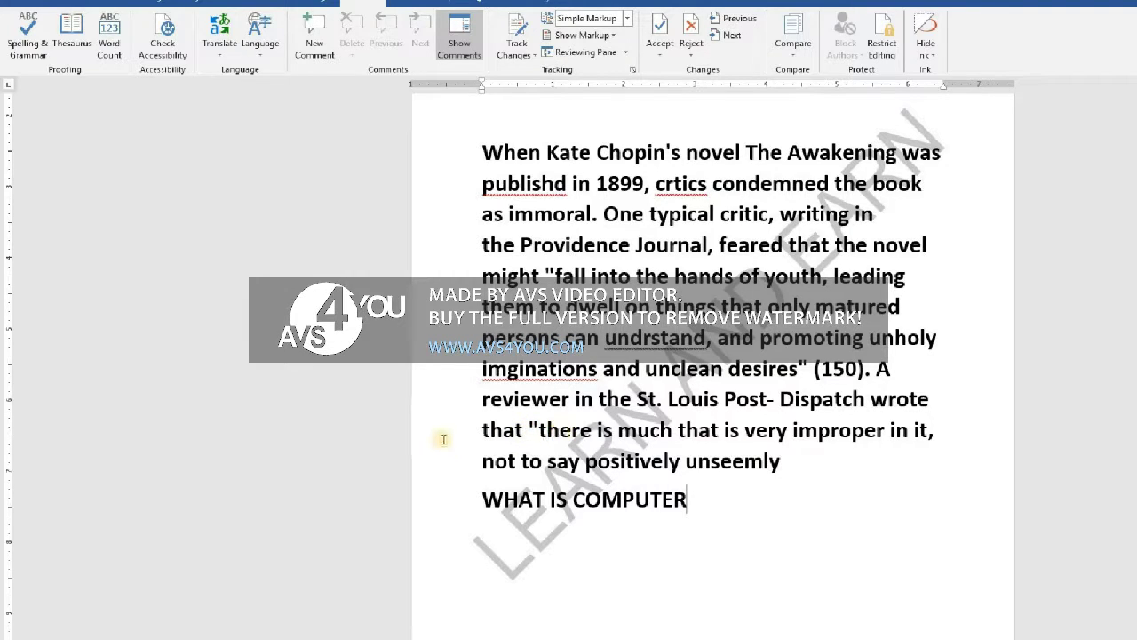
scroll(495, 357, "up", 1)
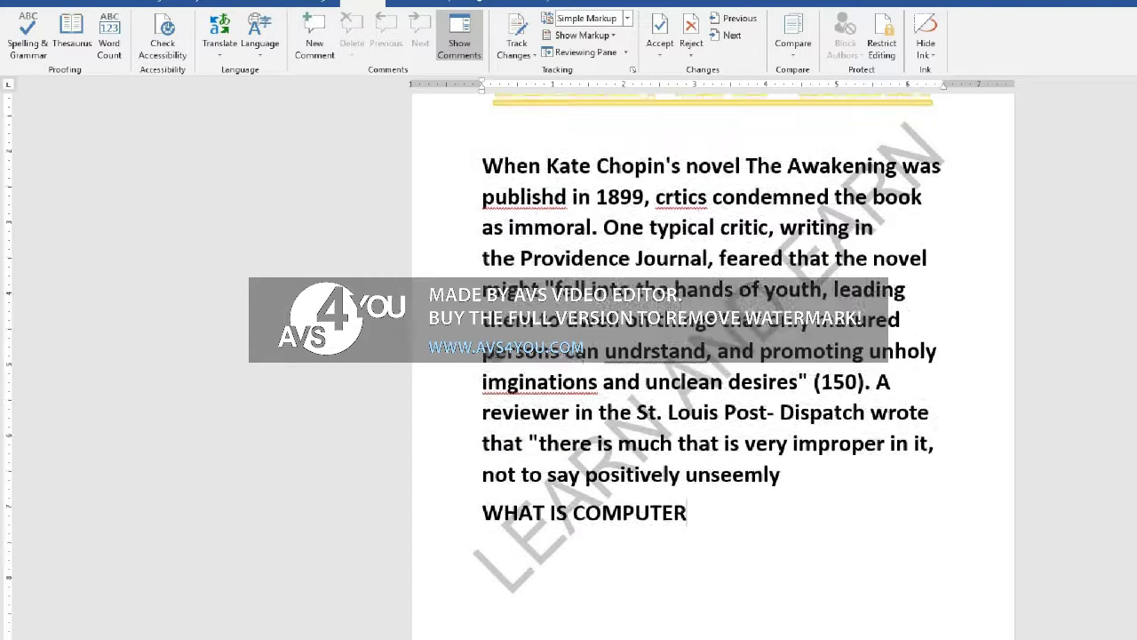
scroll(495, 357, "up", 2)
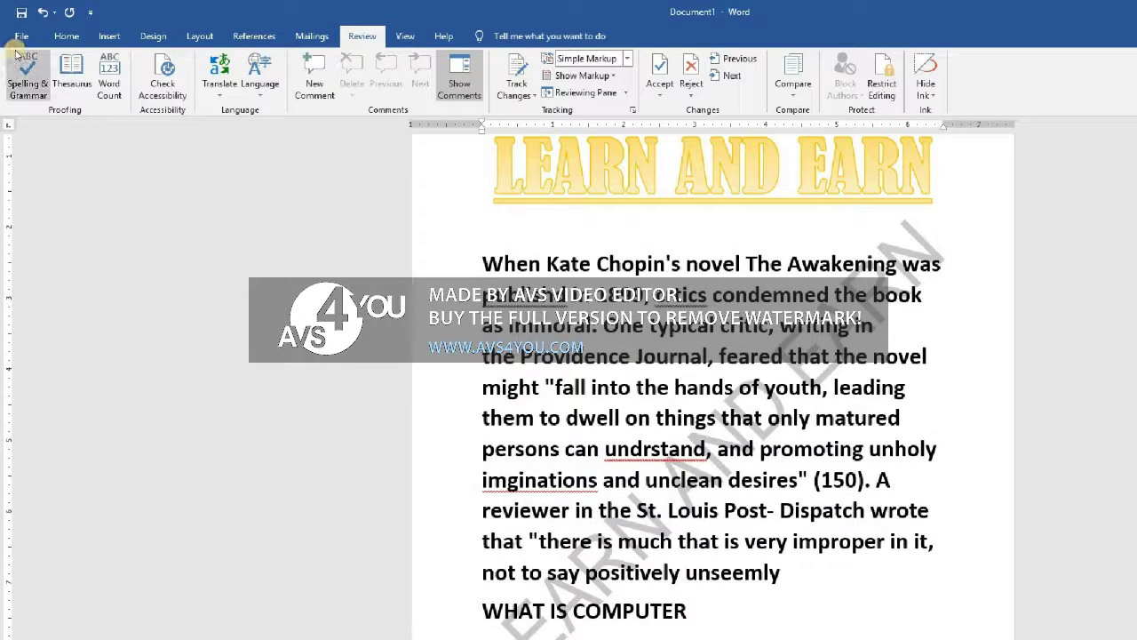
- Run Spelling & Grammar, changing publishd, crtics, undrstand and imginations to their correct spellings
left_click(27, 76)
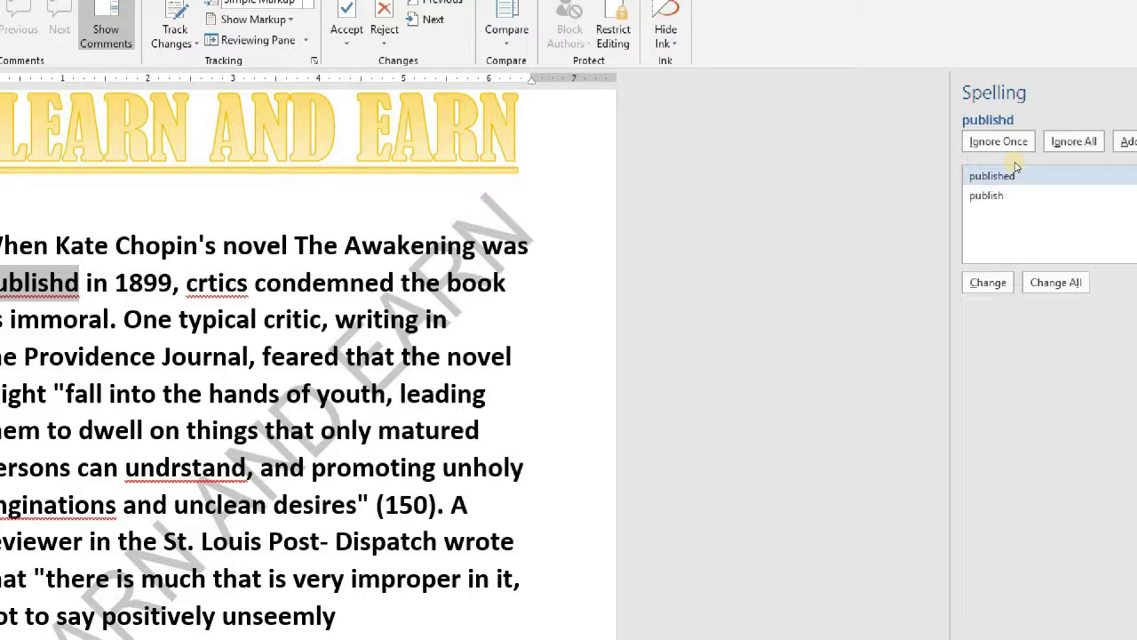
left_click(955, 239)
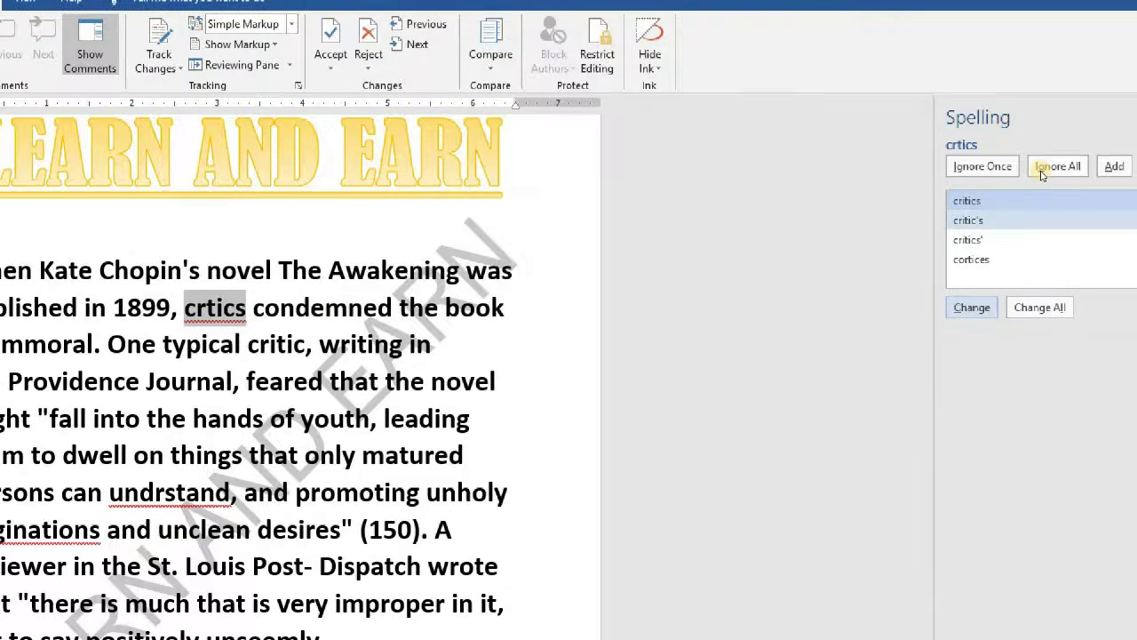
key("Return")
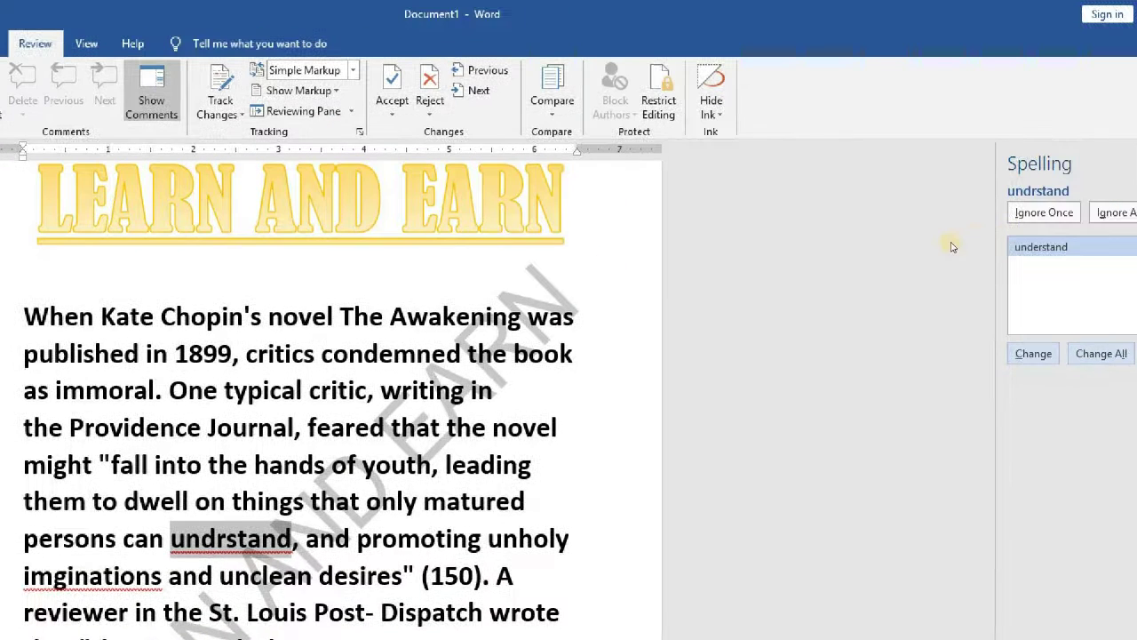
key("Return")
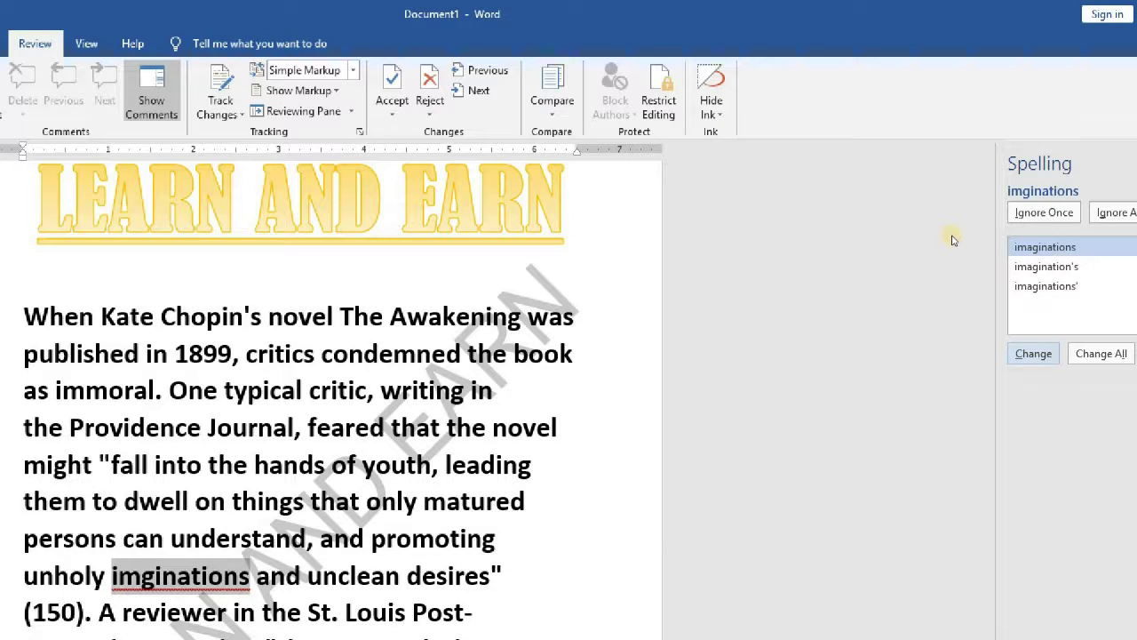
key("Return")
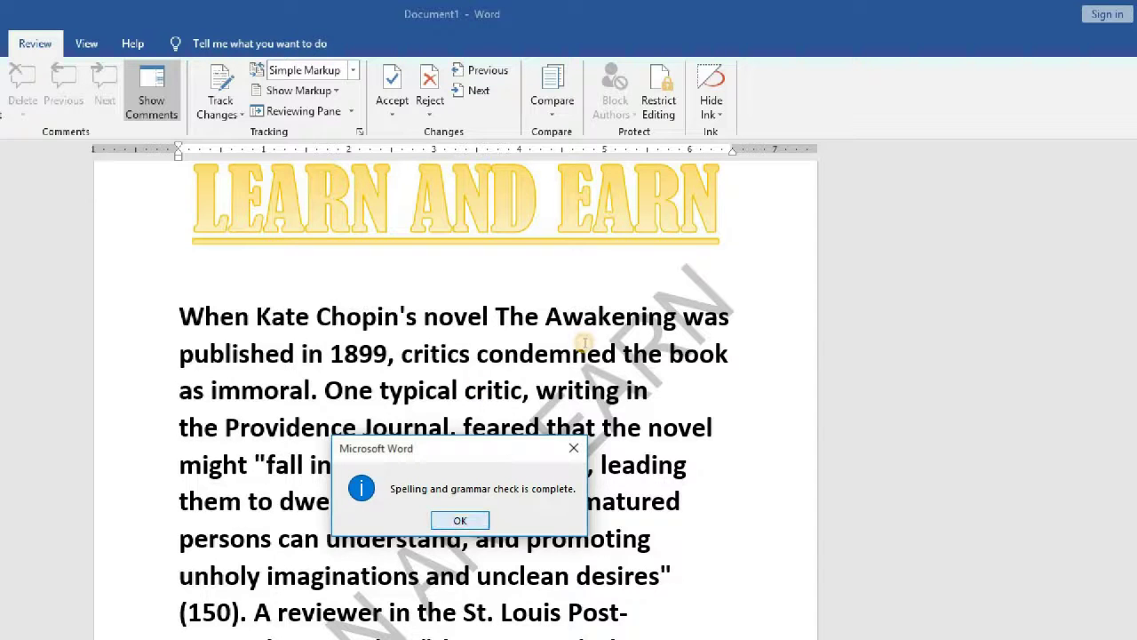
key("Return")
scroll(586, 343, "down", 1)
scroll(583, 337, "down", 1)
- Retype the all-caps heading as 'What is a computer'
scroll(583, 337, "down", 1)
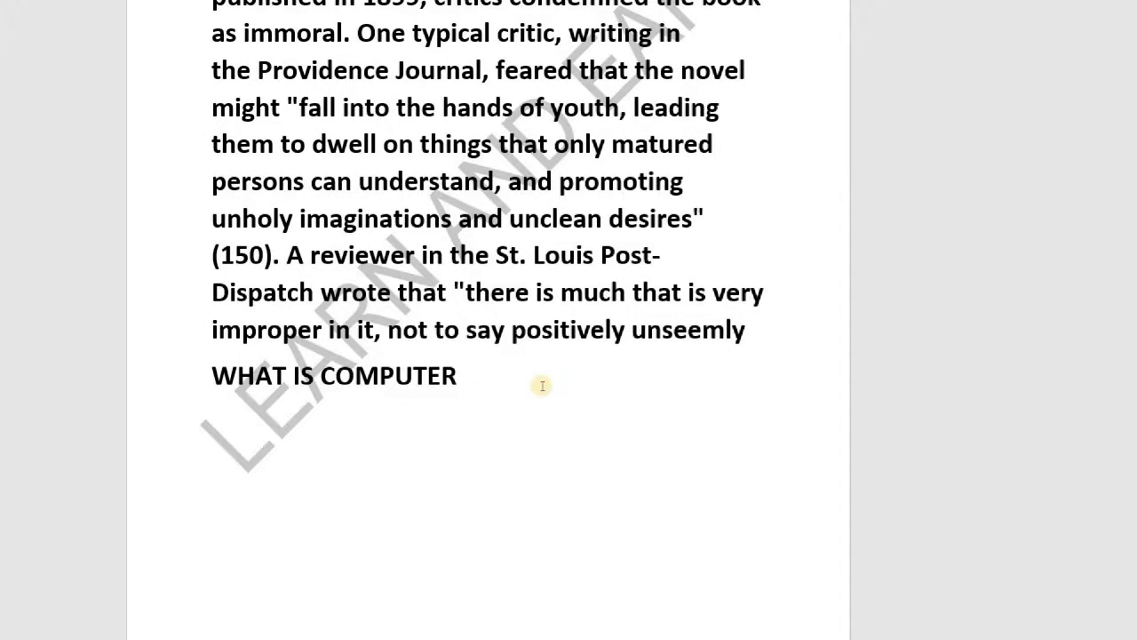
key("BackSpace")
key("BackSpace")
key("BackSpace")
key("BackSpace")
key("BackSpace")
key("BackSpace")
key("BackSpace")
key("BackSpace")
key("BackSpace")
key("BackSpace")
key("BackSpace")
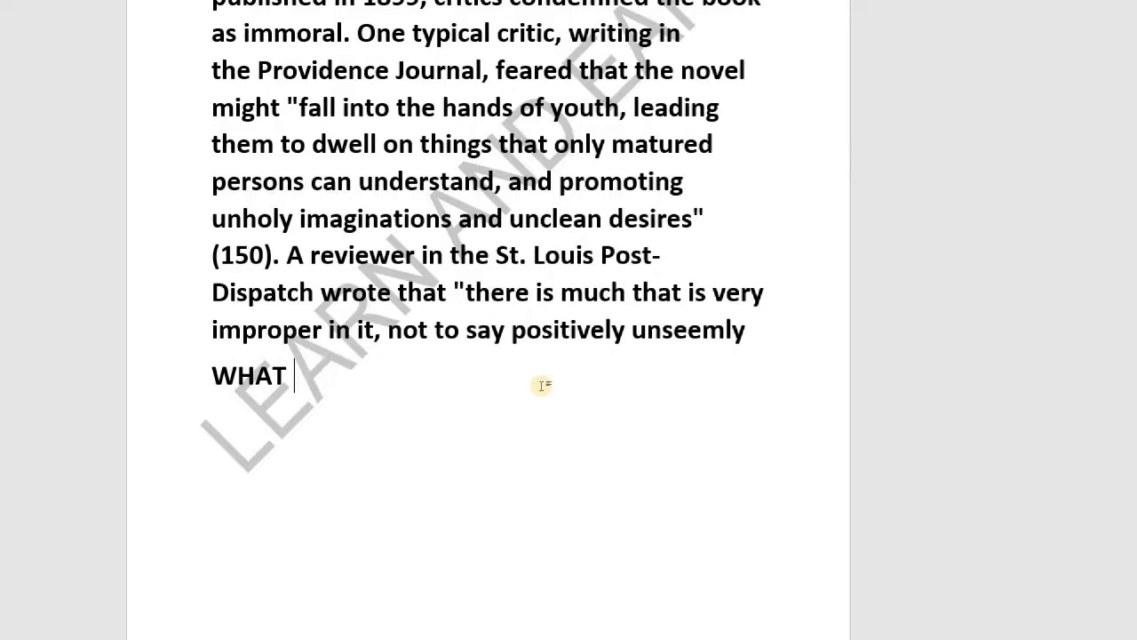
key("BackSpace")
key("BackSpace")
key("BackSpace")
key("BackSpace")
type("hat ")
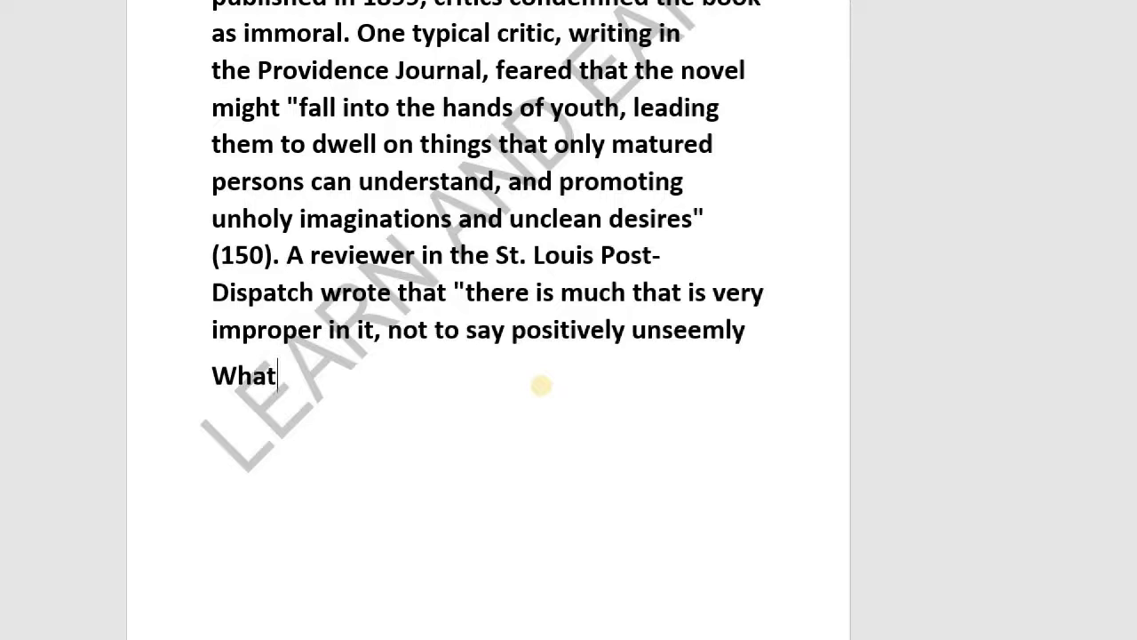
type("is a ")
type("com")
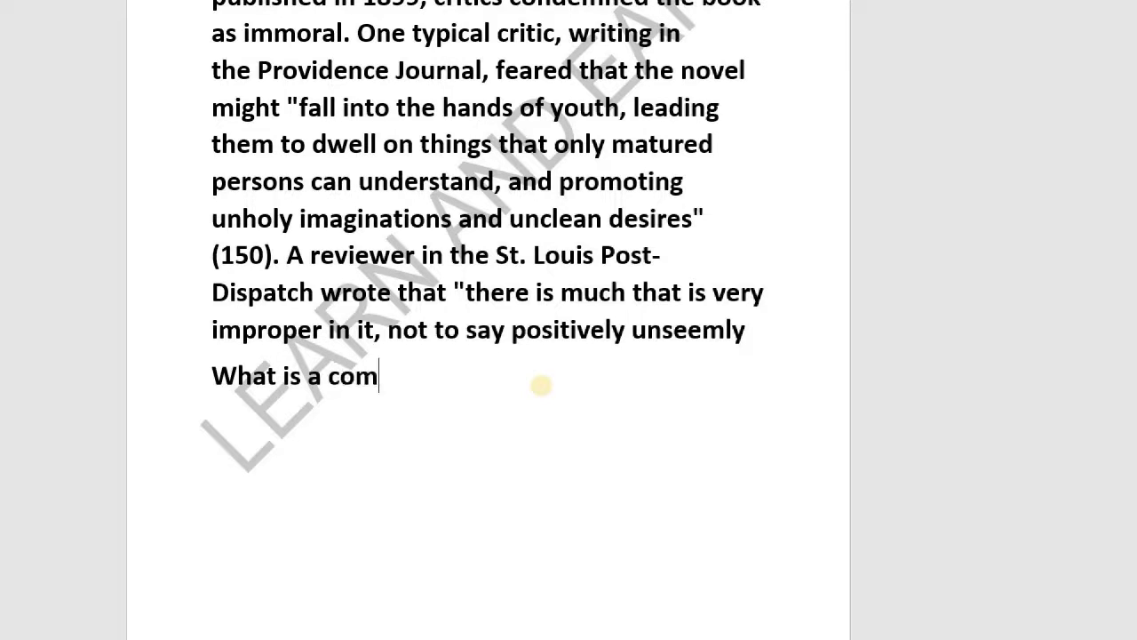
type("pu")
type("ter")
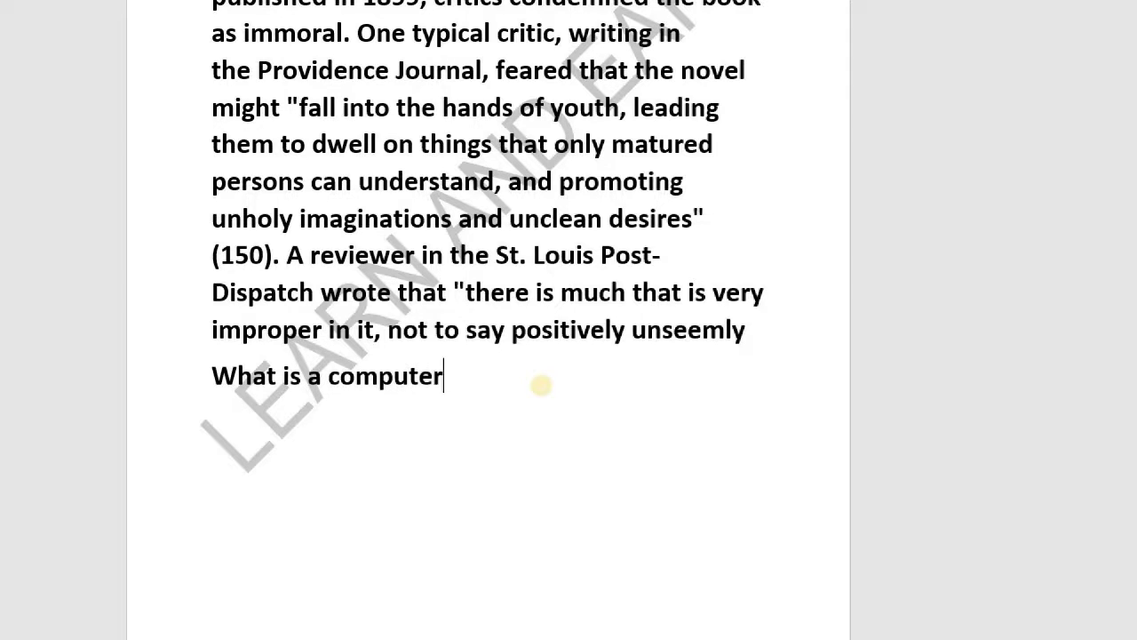
- Select the whole 'What is a computer' line
key("Return")
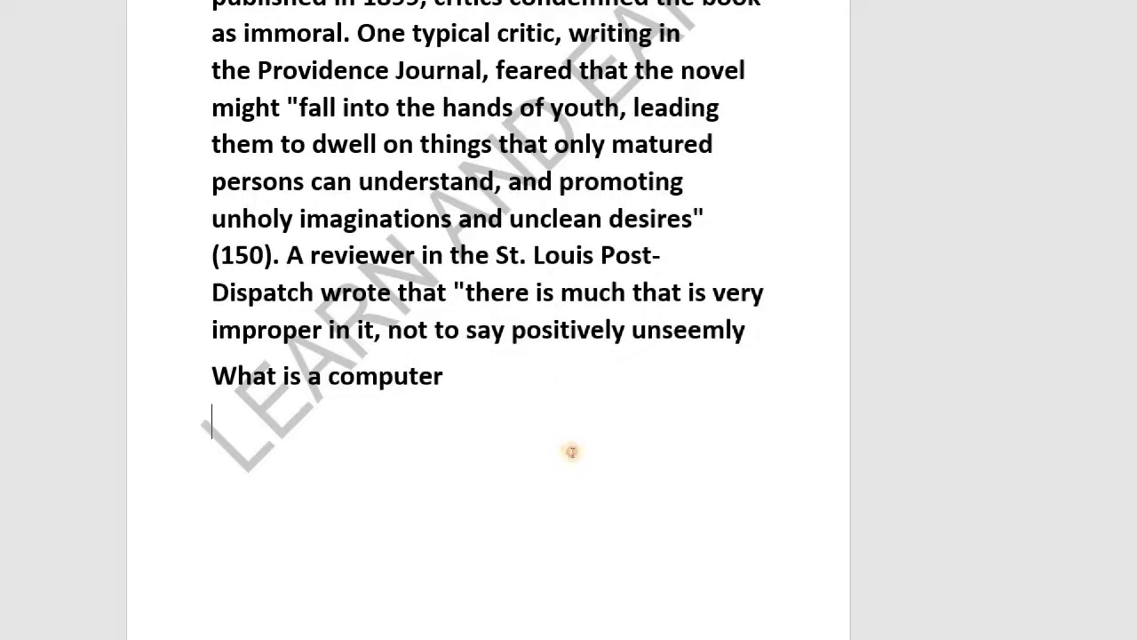
key("Return")
key("BackSpace")
key("BackSpace")
key("ctrl+shift+Left")
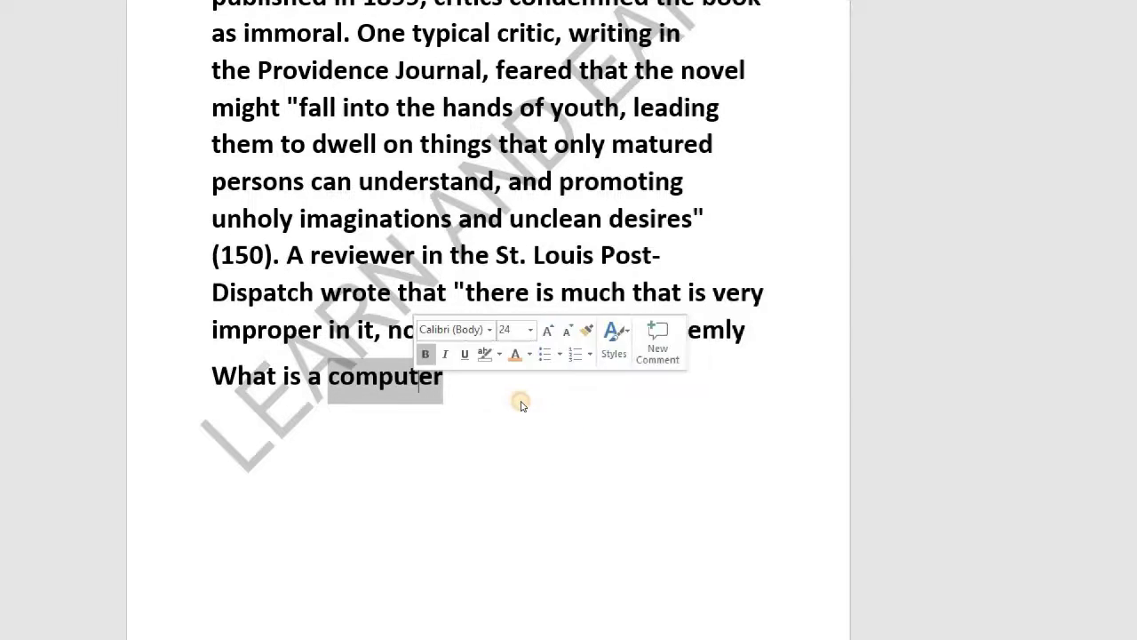
key("ctrl+shift+Left")
key("ctrl+shift+Left")
key("ctrl+shift+Left")
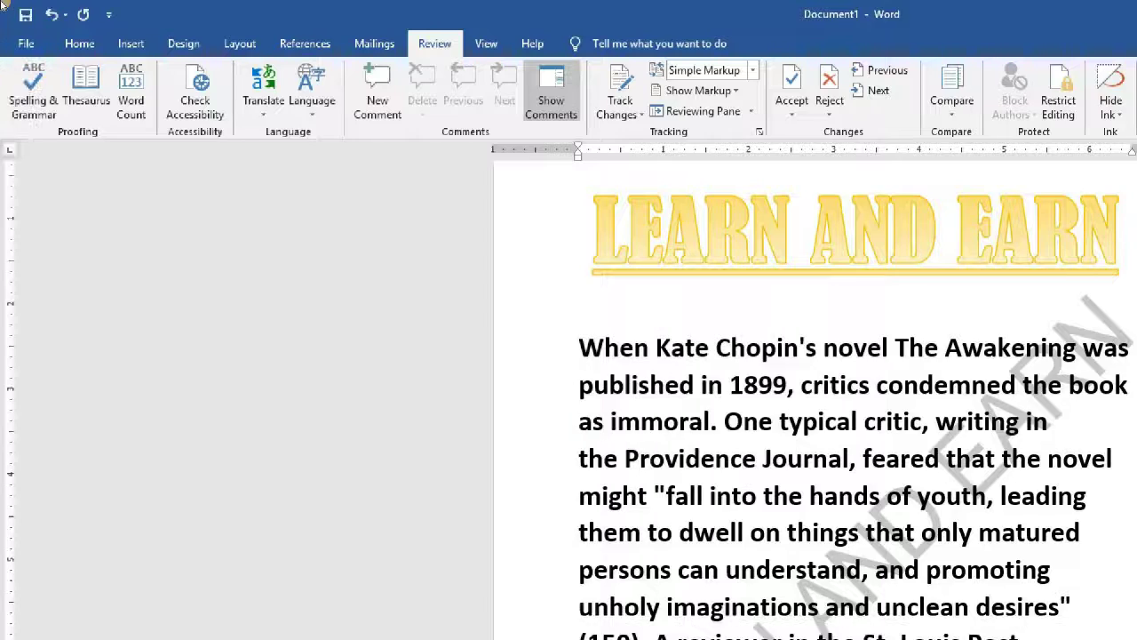
- Spell-check the selected question line and the rest of the document, then dismiss the completion message
left_click(27, 66)
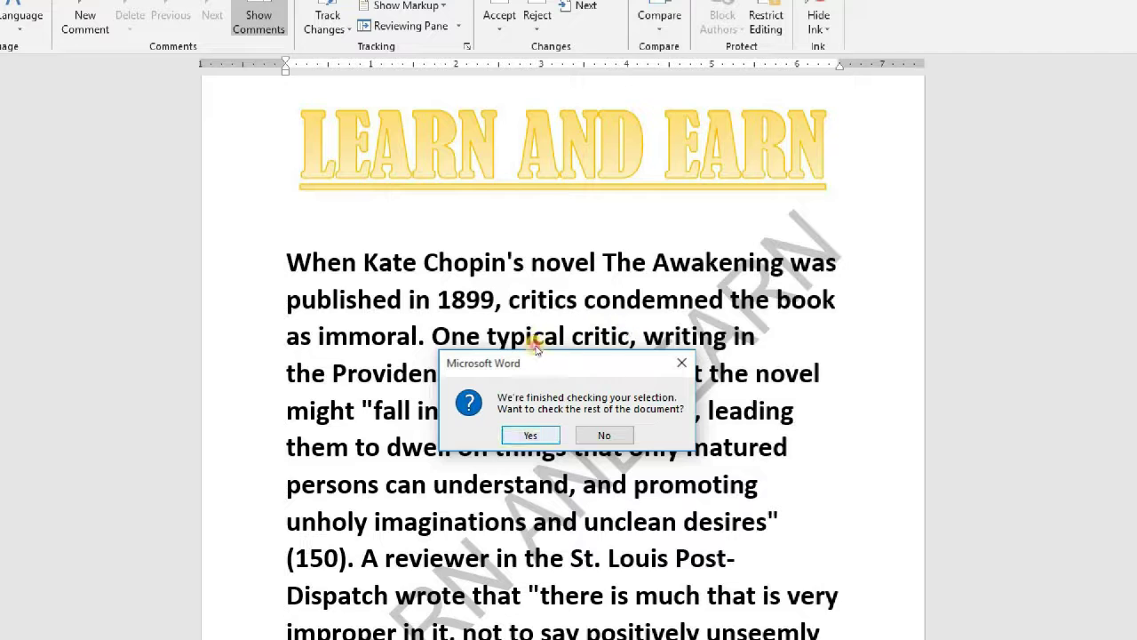
key("Return")
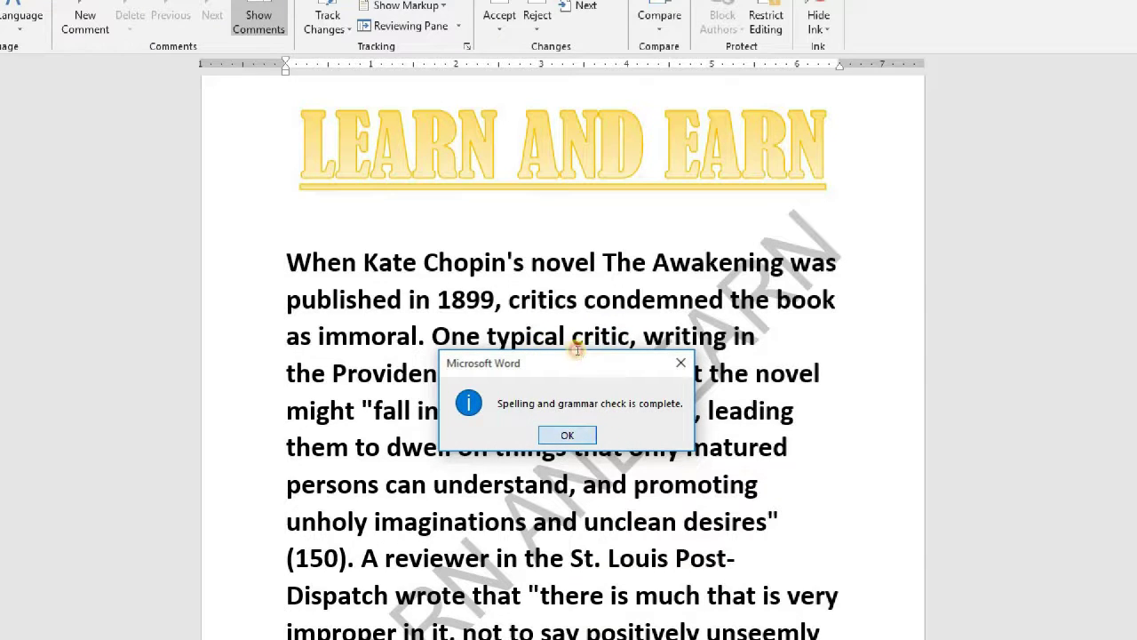
key("Return")
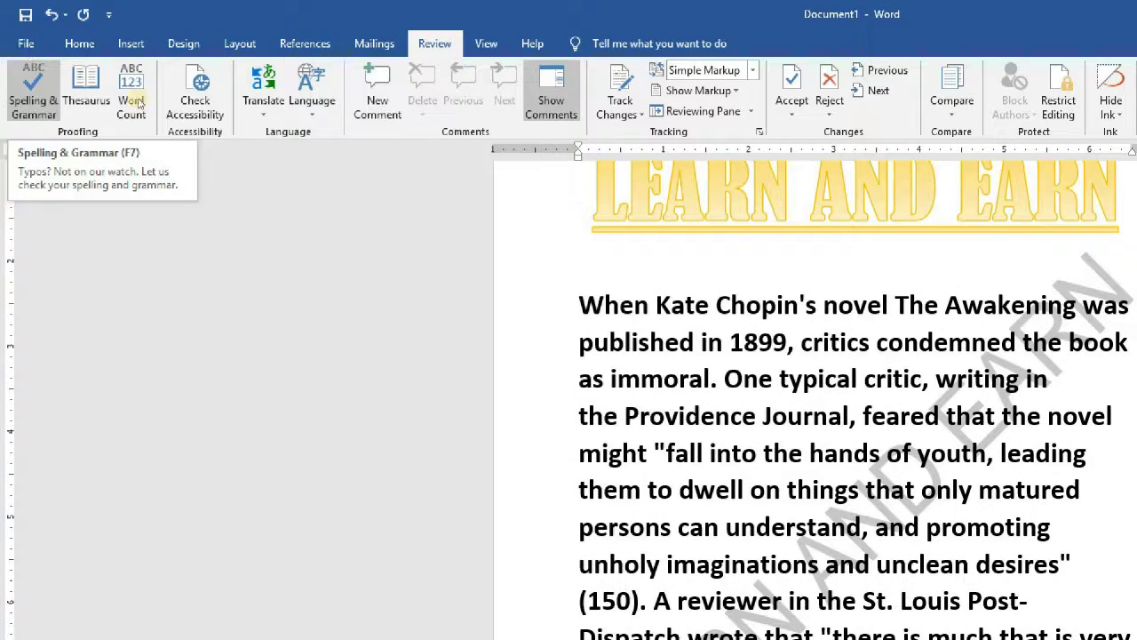
left_click(51, 80)
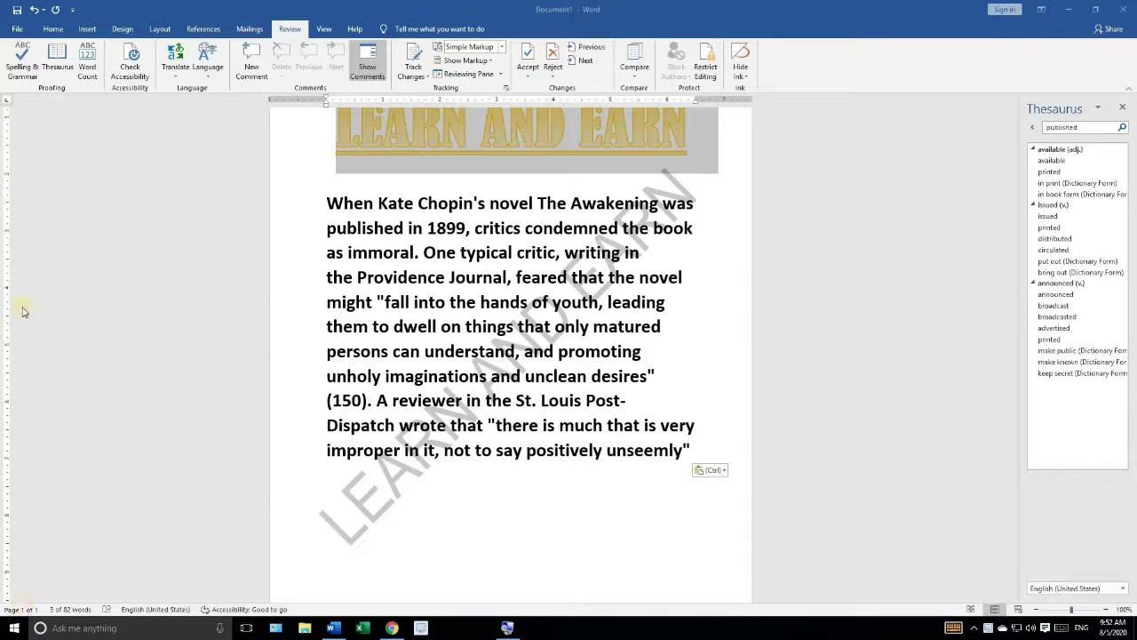
double_click(408, 252)
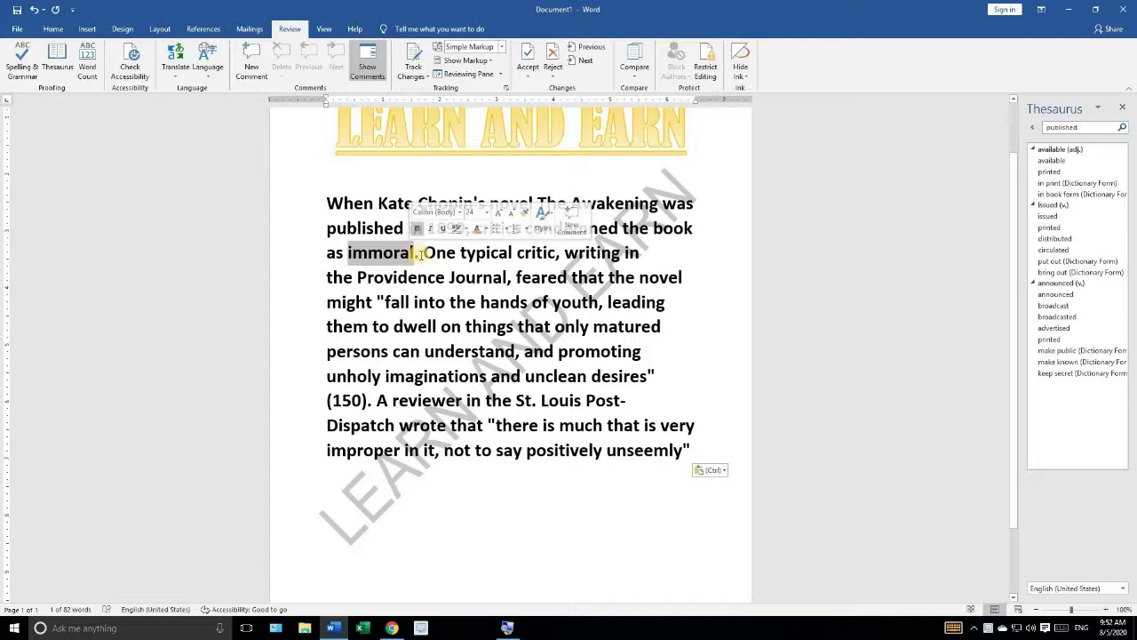
left_click(1122, 106)
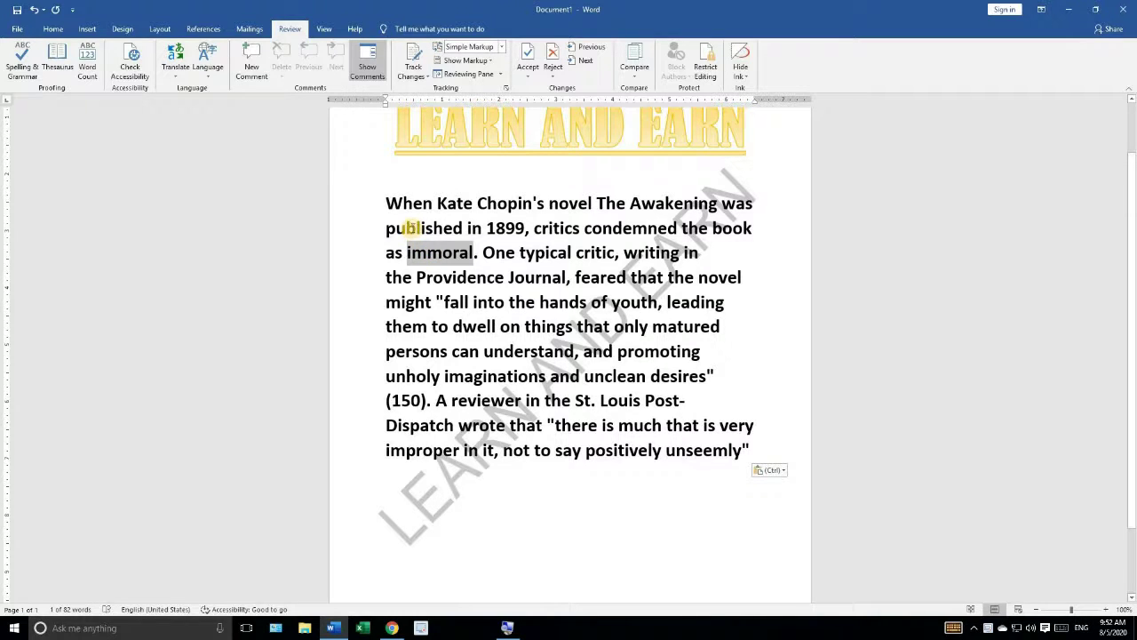
left_click(416, 228)
double_click(410, 229)
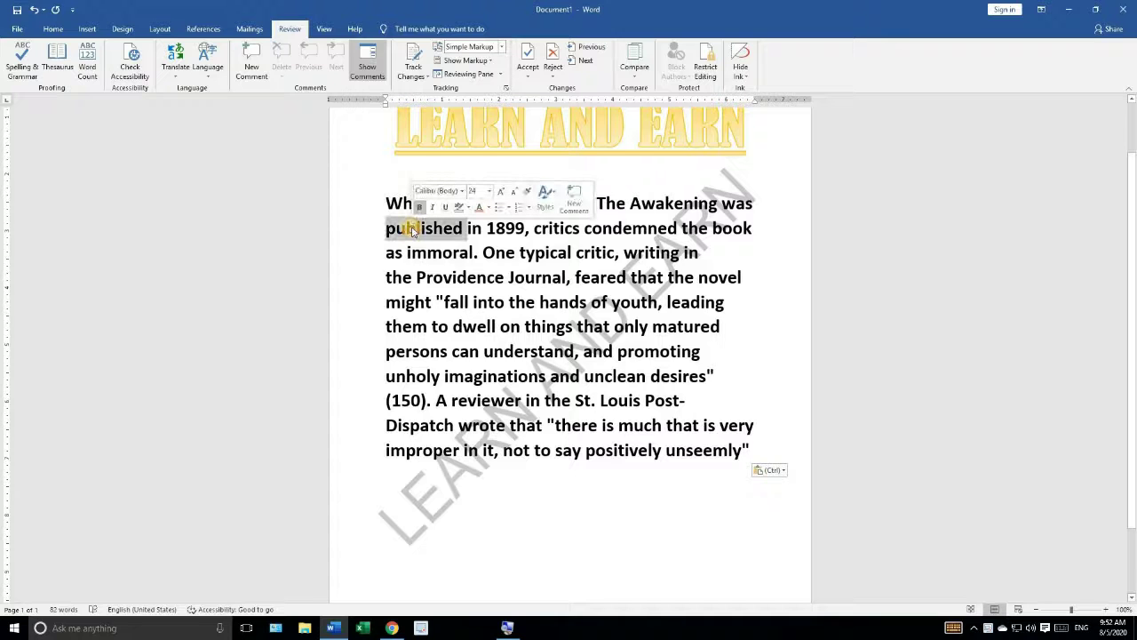
- Use the Thesaurus to insert 'printed' in place of 'published' in 'published in 1899'
left_click(58, 66)
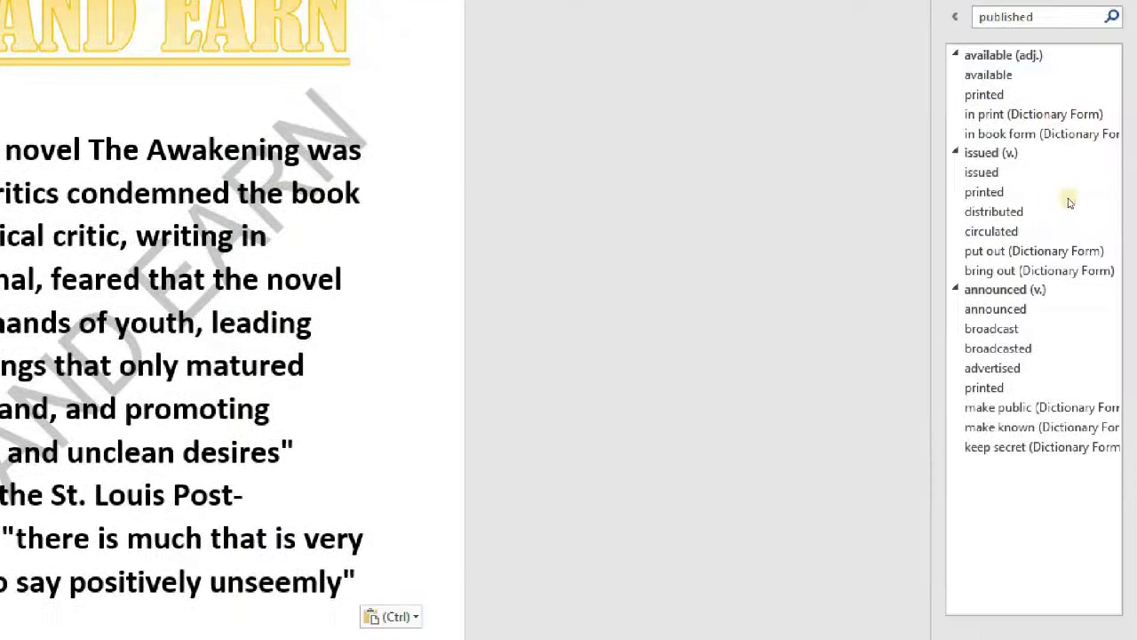
left_click(1051, 192)
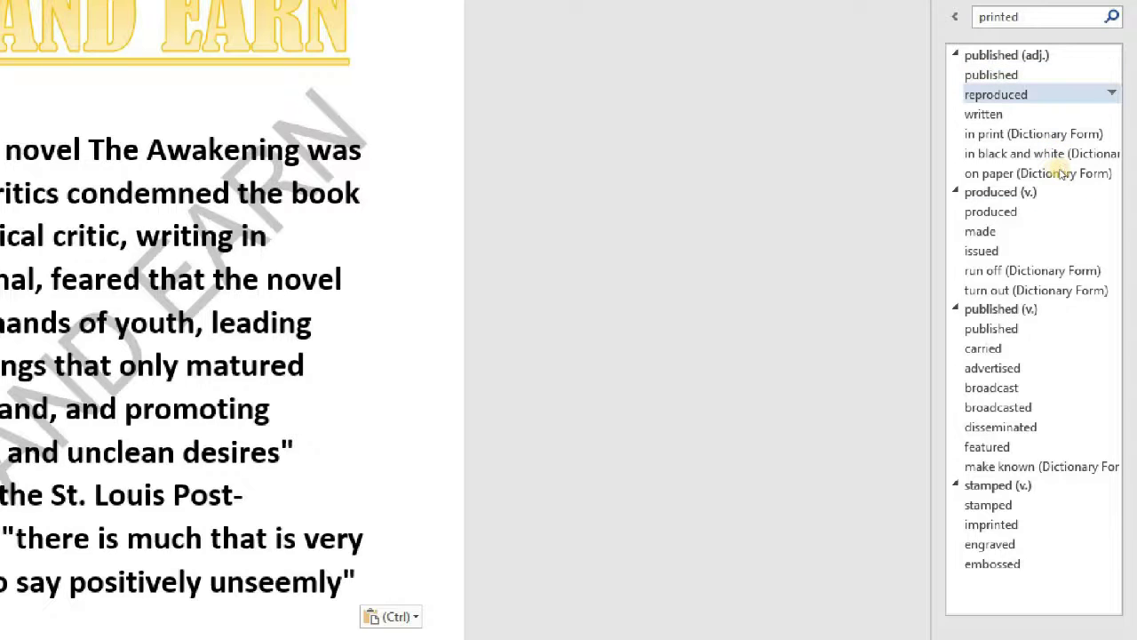
key("Down")
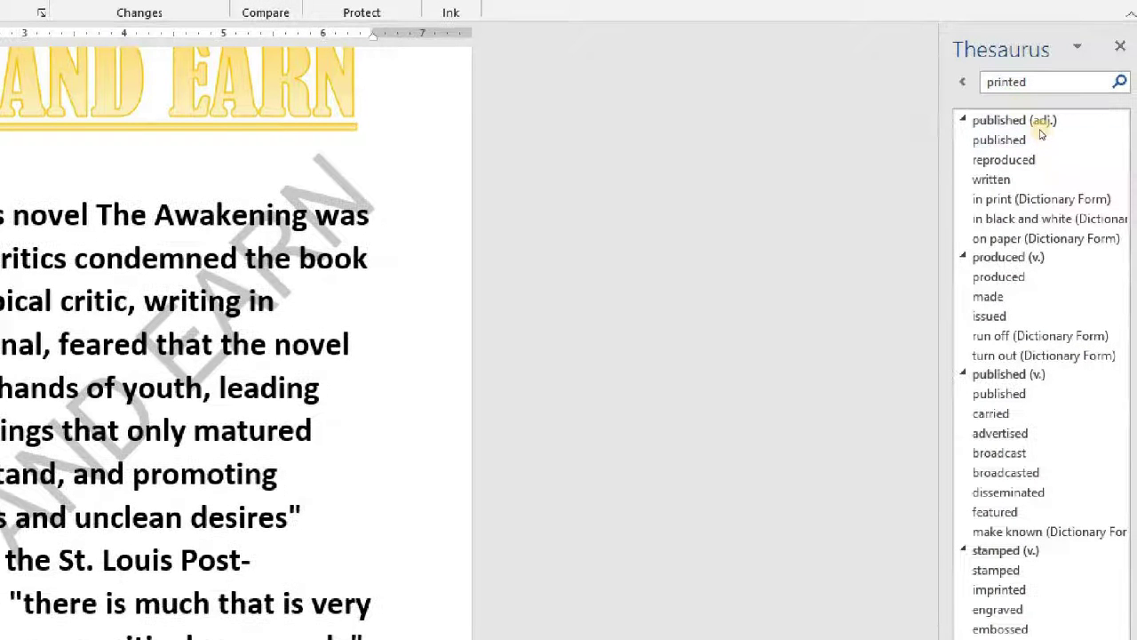
left_click(998, 140)
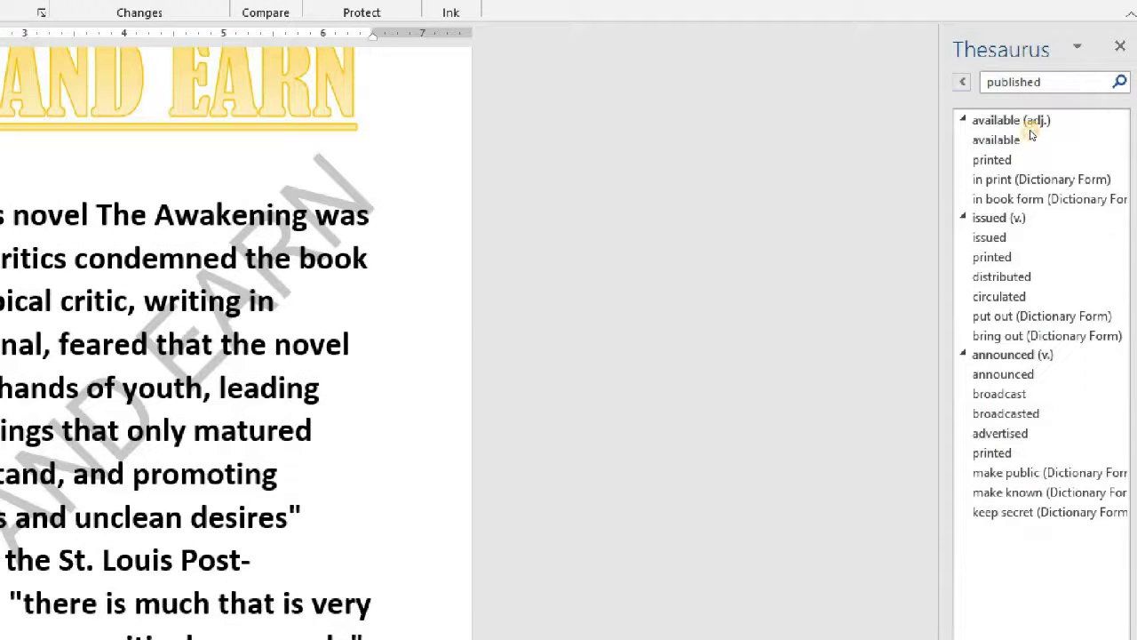
right_click(1057, 176)
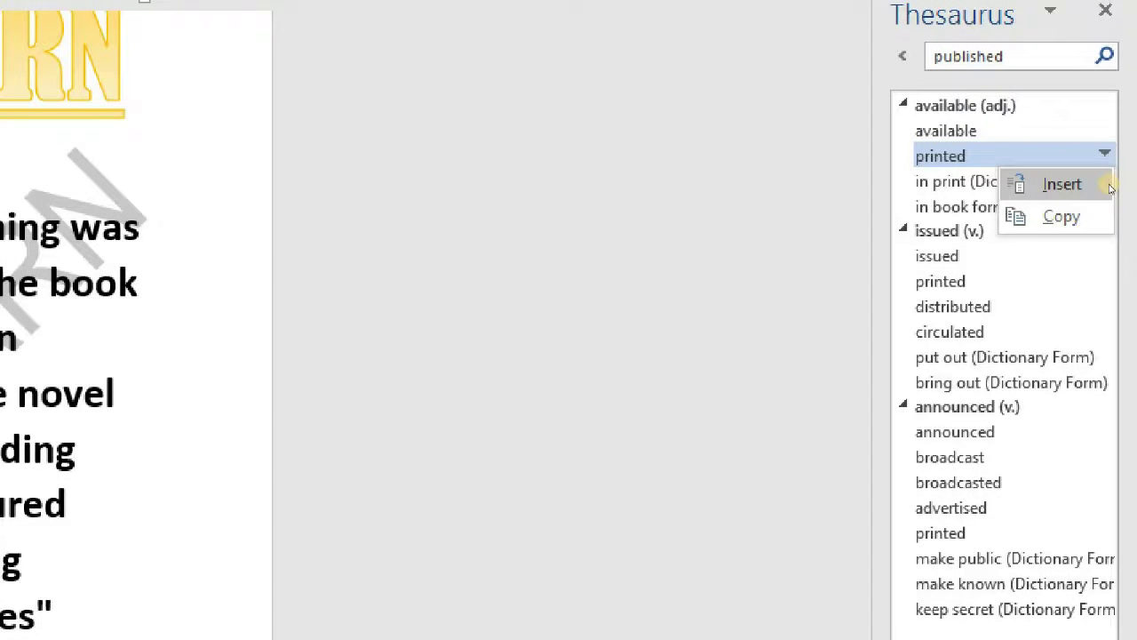
left_click(1109, 185)
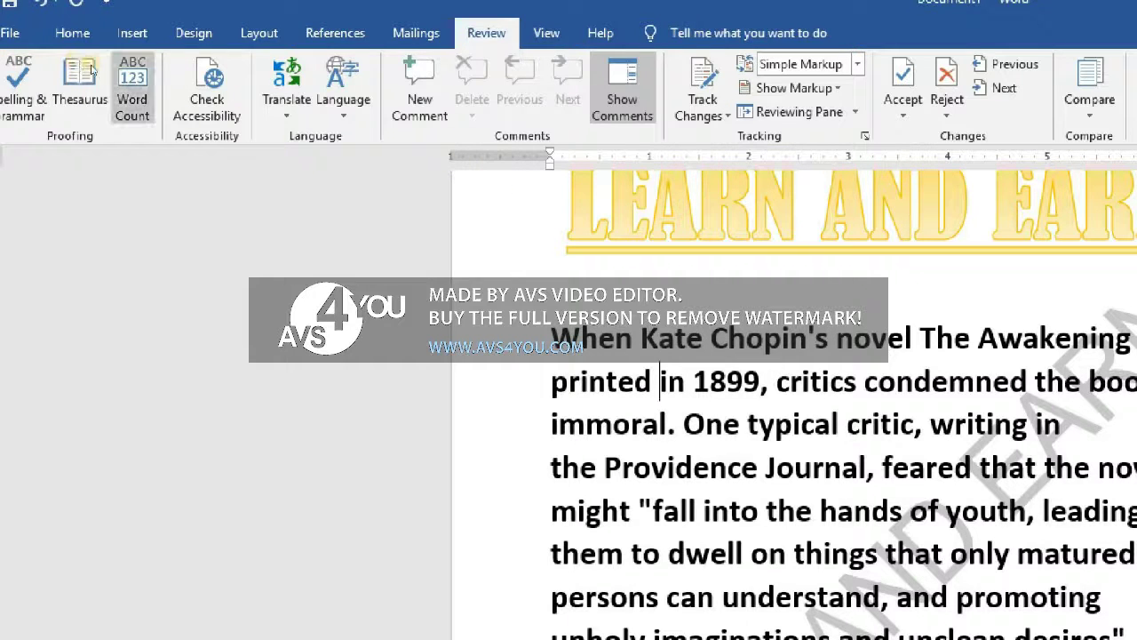
- View the Word Count statistics showing 82 words, then close the dialog
left_click(132, 89)
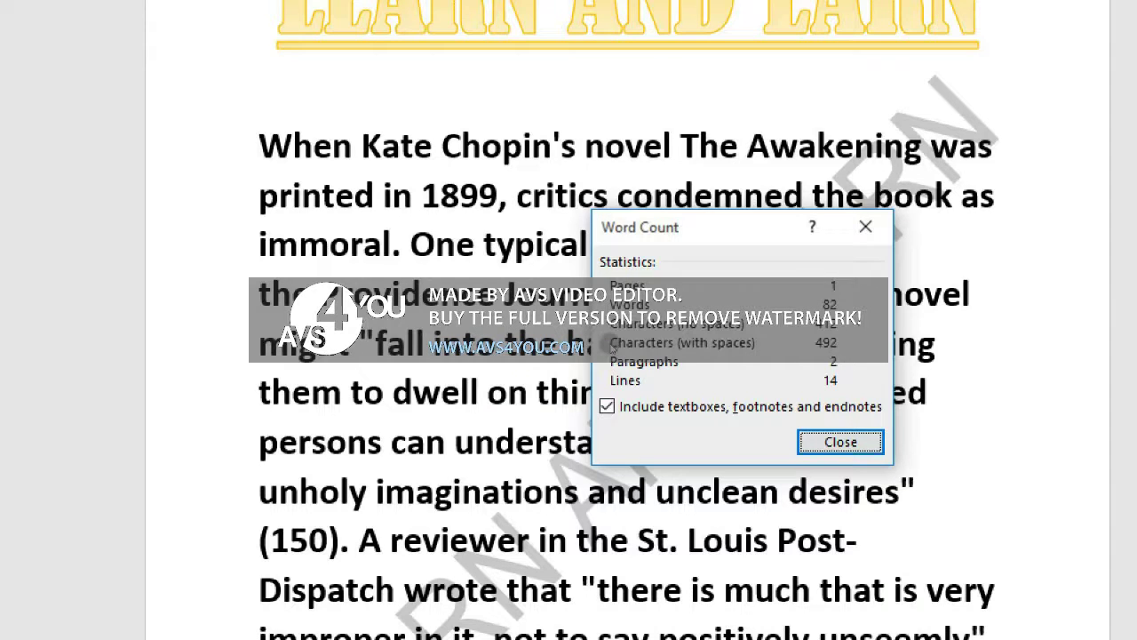
key("Return")
type("published")
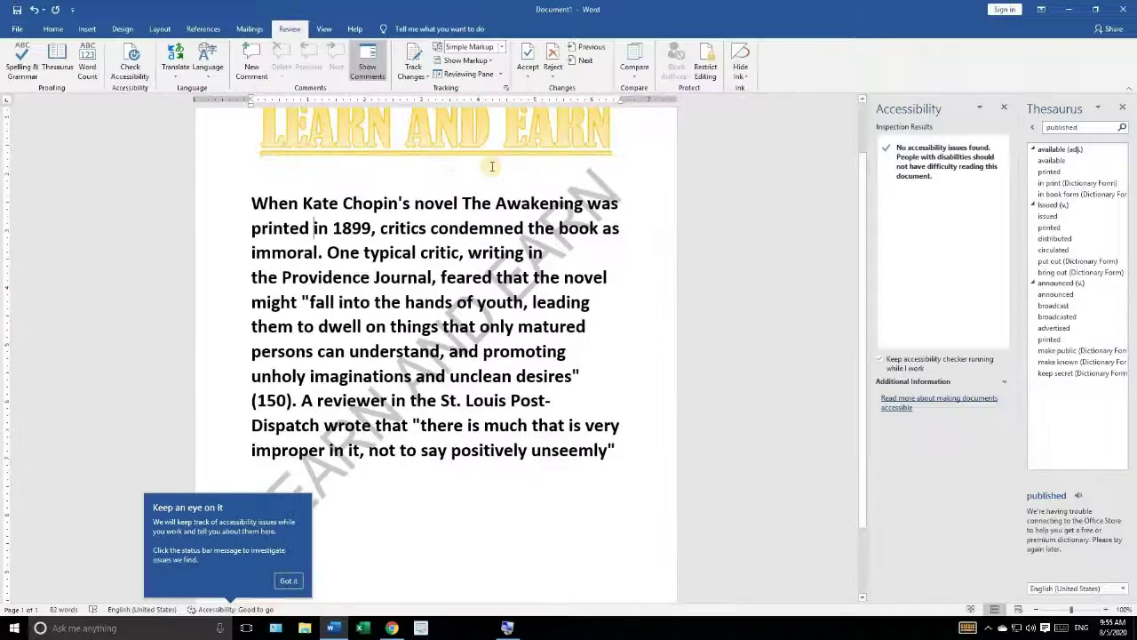
- Close the Thesaurus synonym pane
left_click(1122, 106)
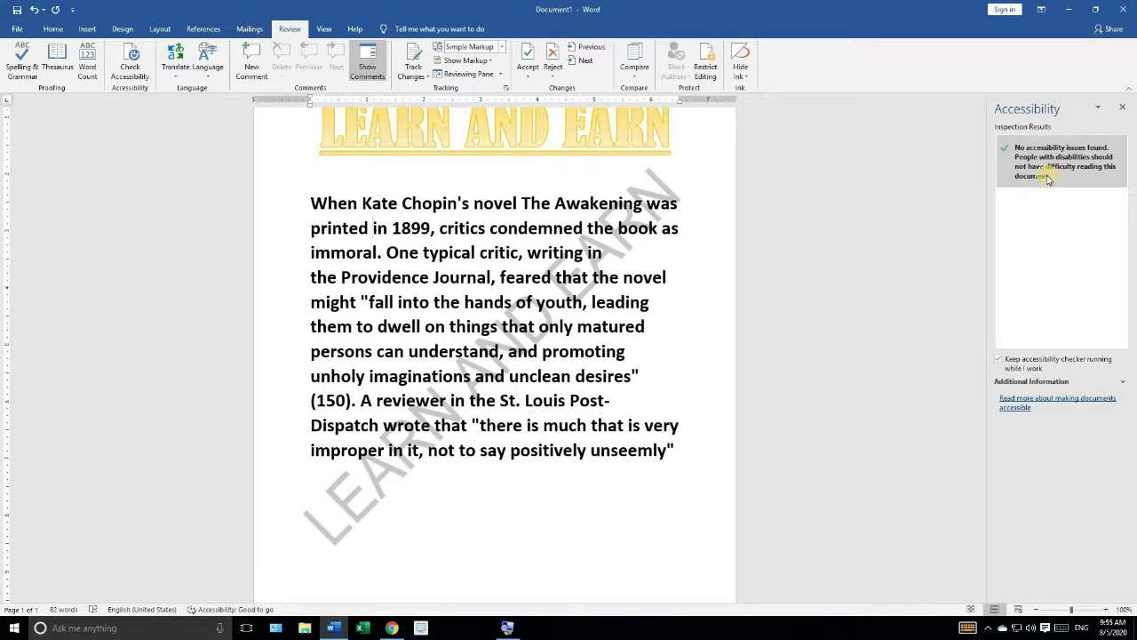
- Toggle the comment display and select the essay's opening sentence
left_click(359, 80)
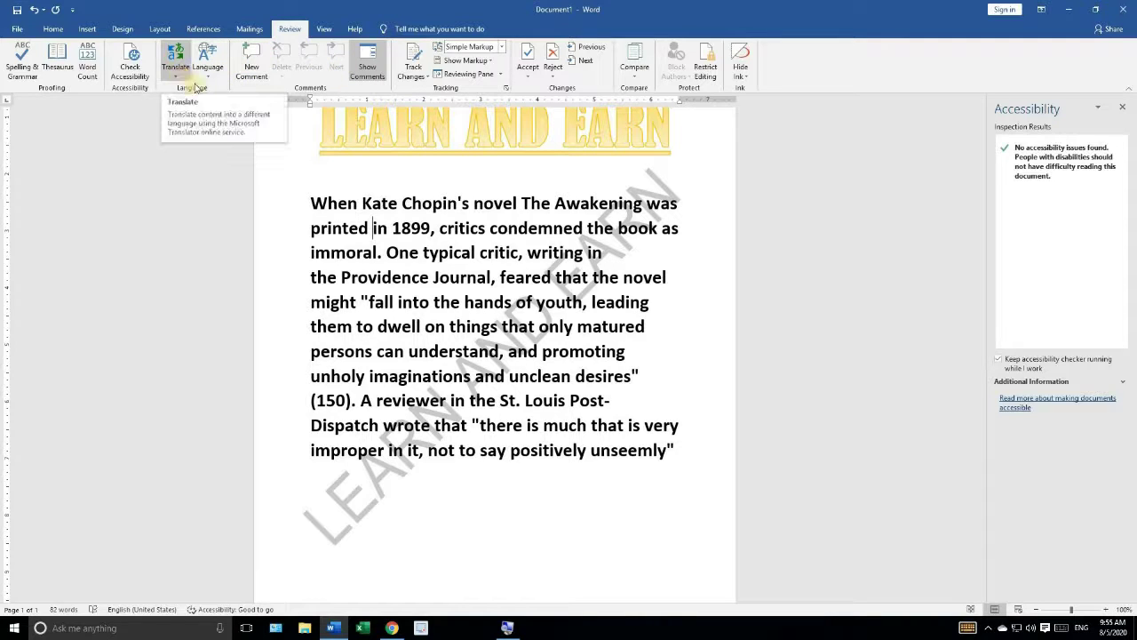
left_click(357, 203)
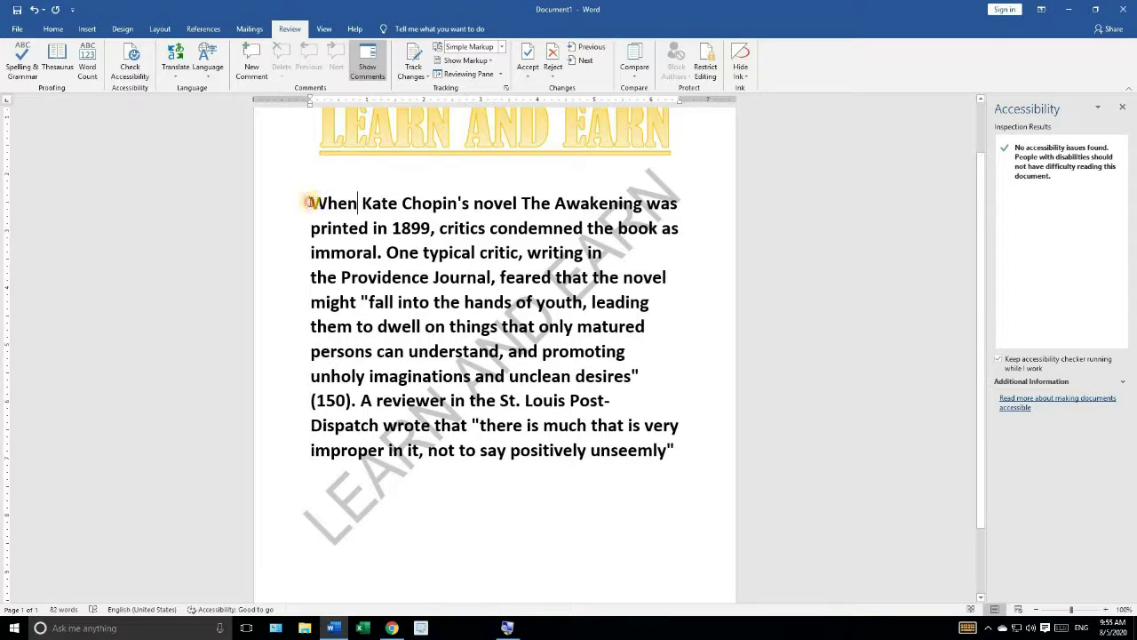
mouse_move(359, 203)
left_mouse_down()
mouse_move(632, 202)
mouse_move(669, 230)
left_mouse_up()
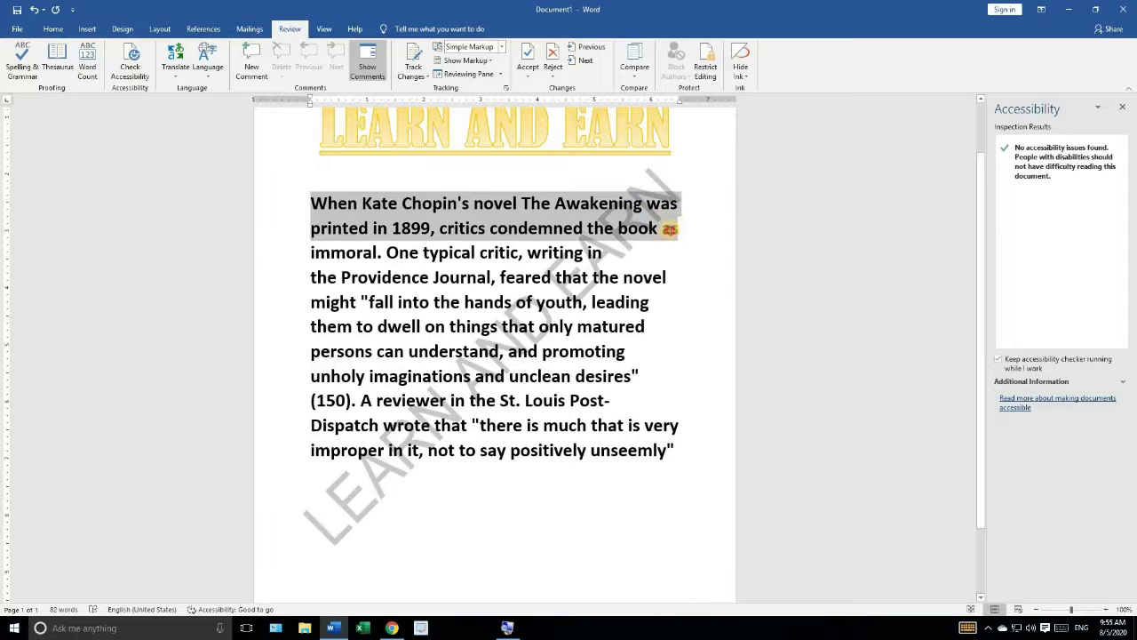
mouse_move(668, 230)
left_mouse_down()
mouse_move(660, 245)
mouse_move(617, 252)
mouse_move(435, 253)
mouse_move(406, 223)
mouse_move(399, 252)
mouse_move(384, 253)
left_mouse_up()
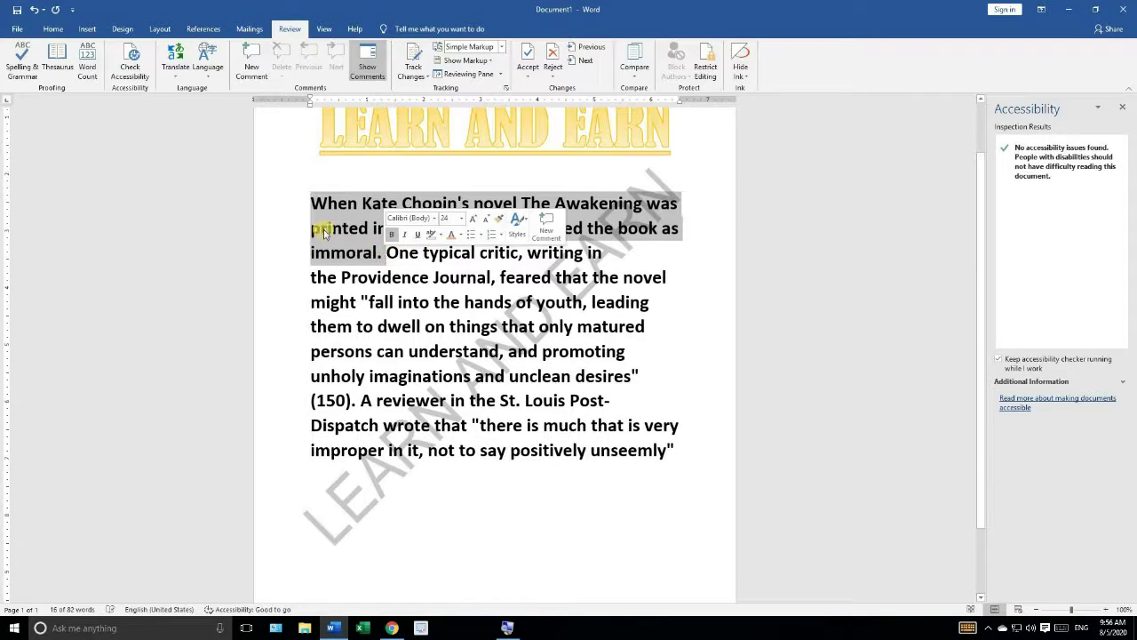
- Translate the selected sentence into Urdu (Pakistan) with Microsoft Translator
left_click(176, 74)
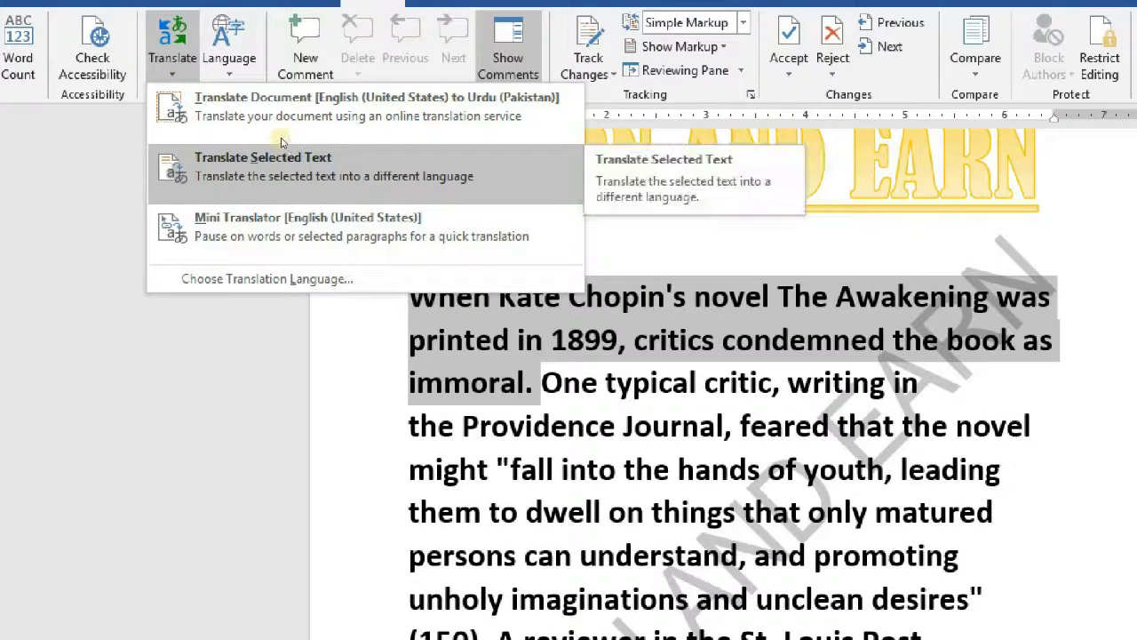
left_click(227, 147)
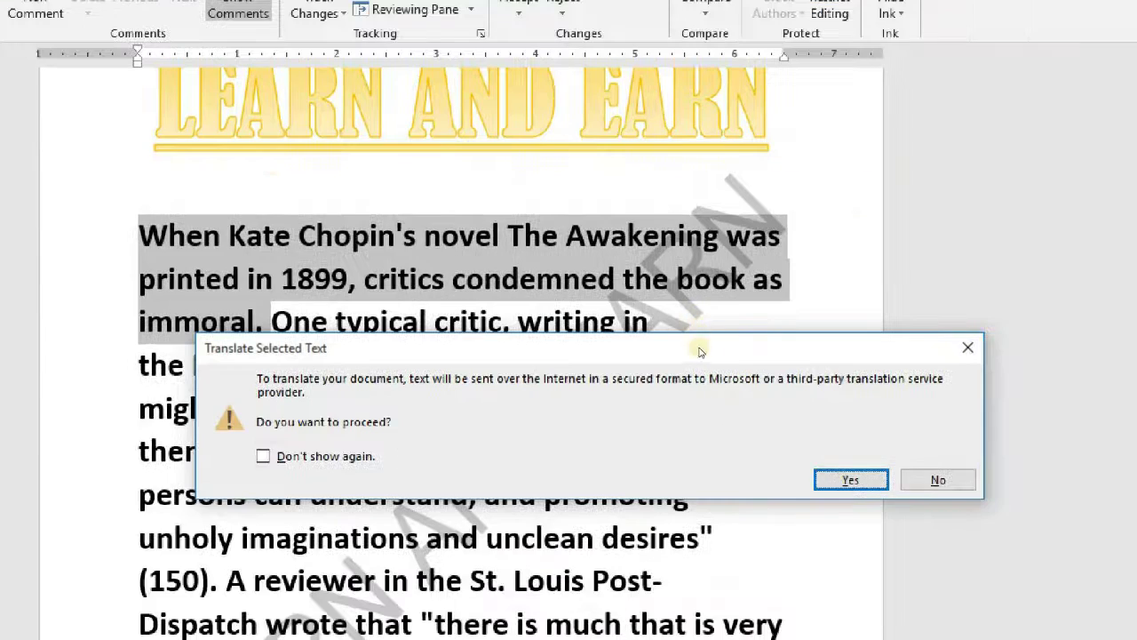
key("Return")
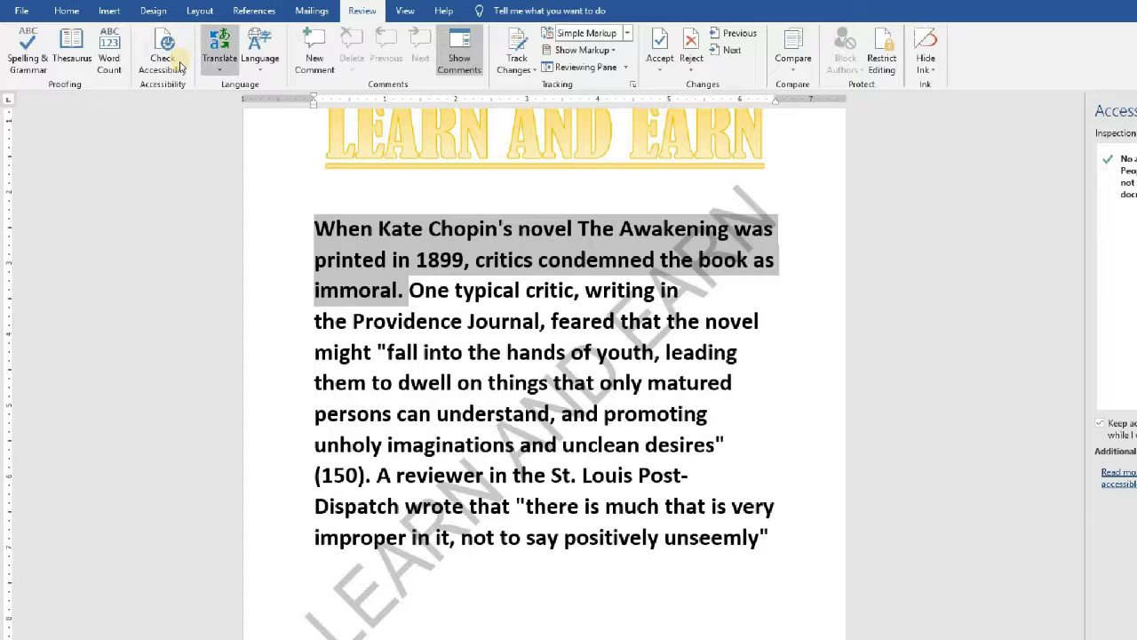
- Translate the shaded opening sentence into Urdu again
left_click(220, 64)
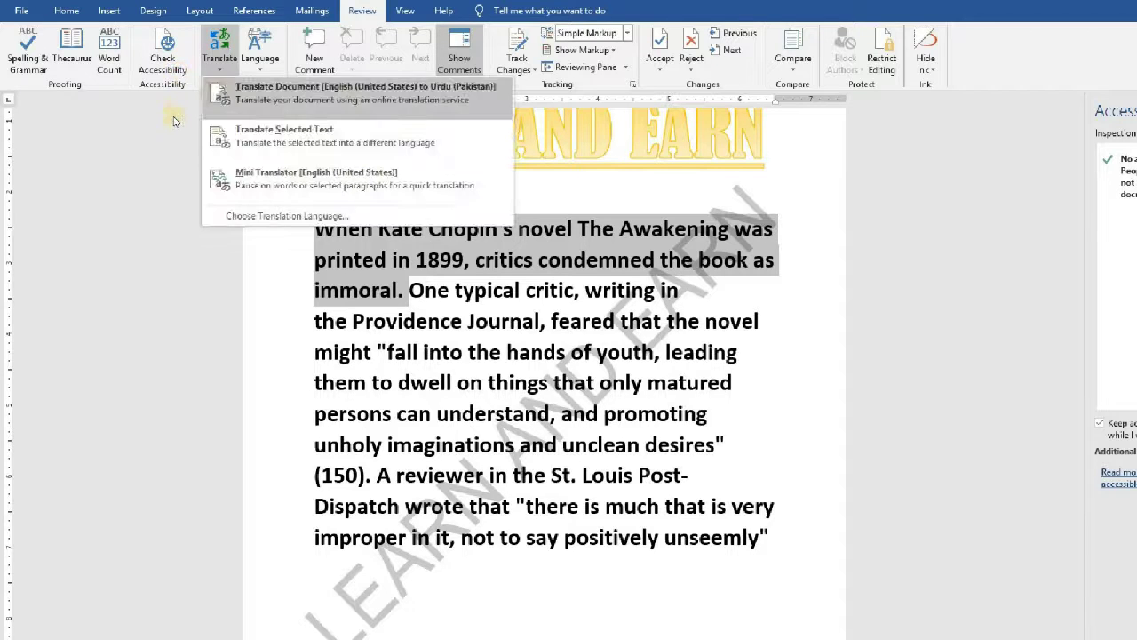
key("Return")
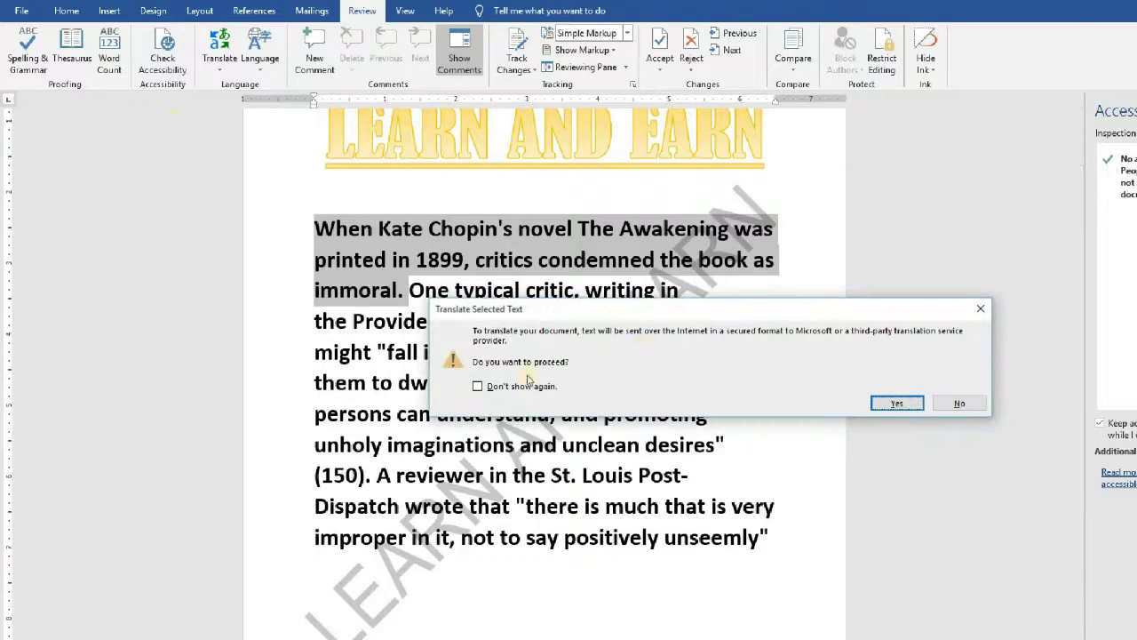
key("Return")
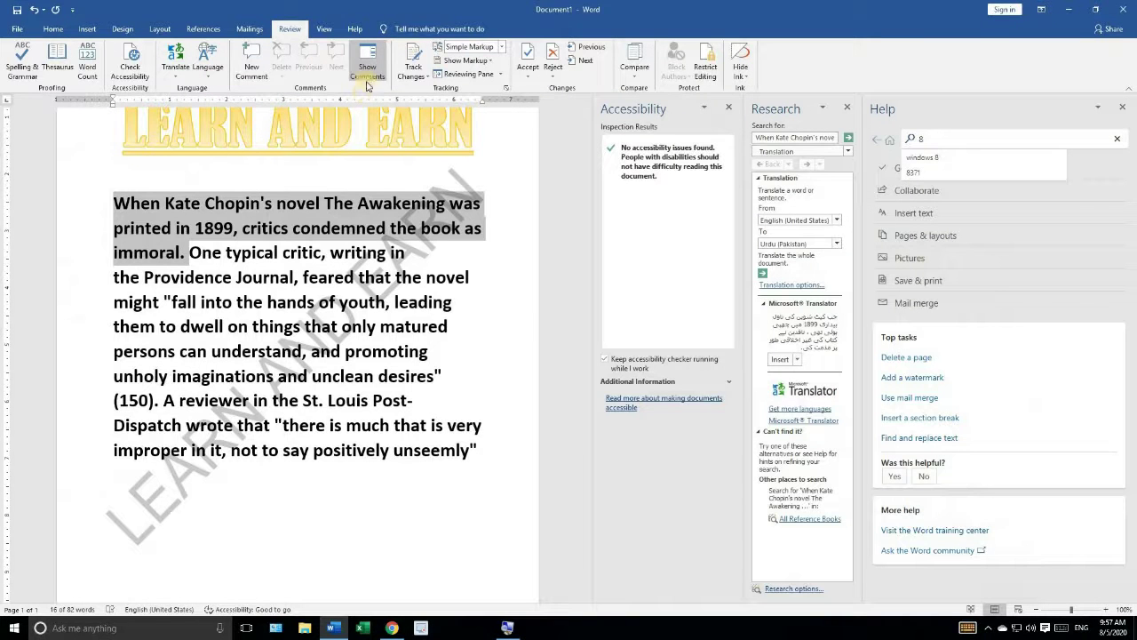
- Close the Help, Research and Accessibility panes
left_click(1125, 107)
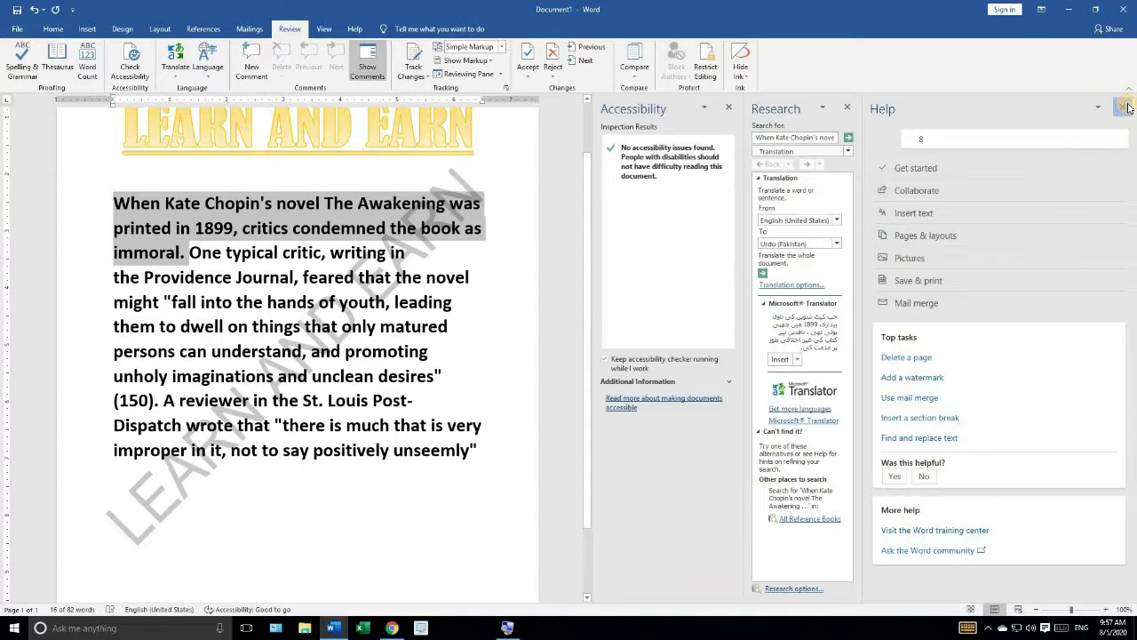
left_click(1125, 107)
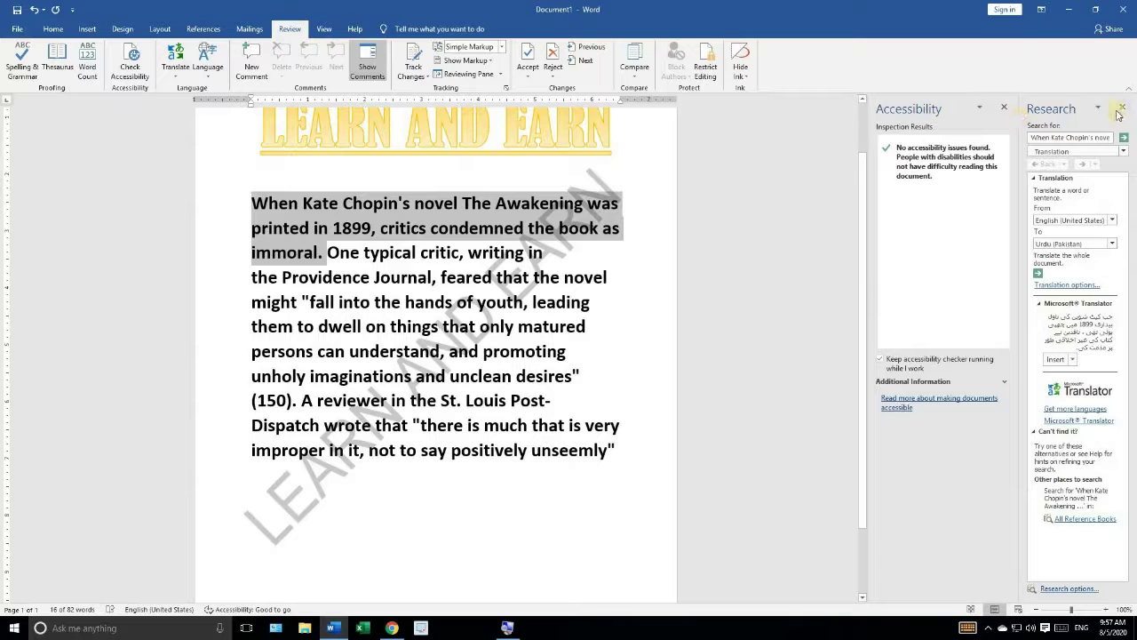
left_click(1121, 108)
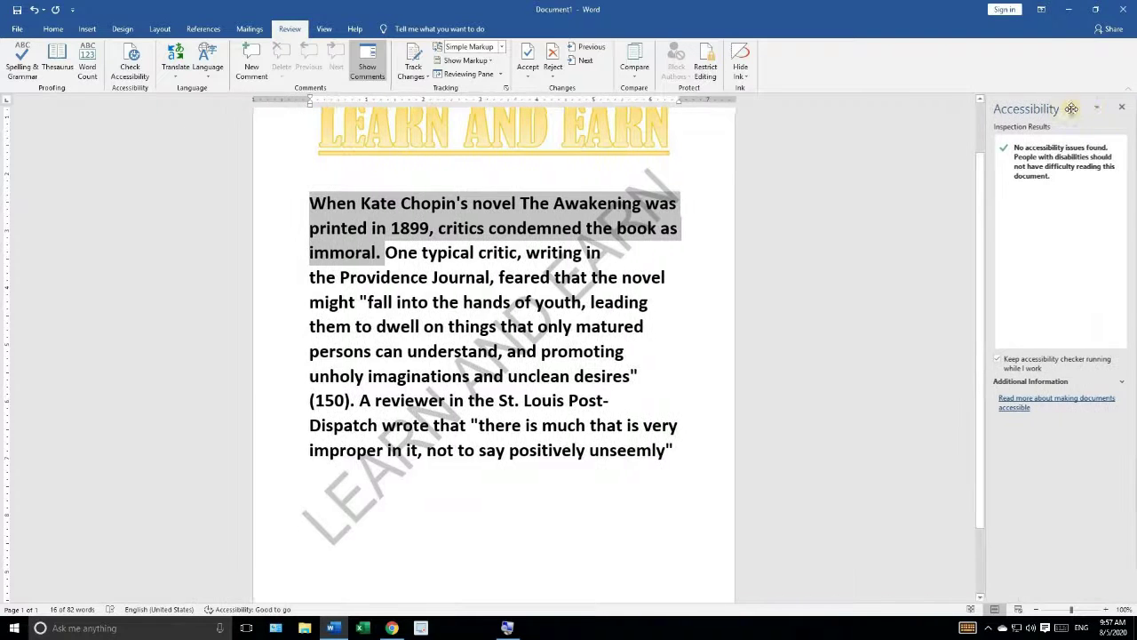
left_click(1123, 109)
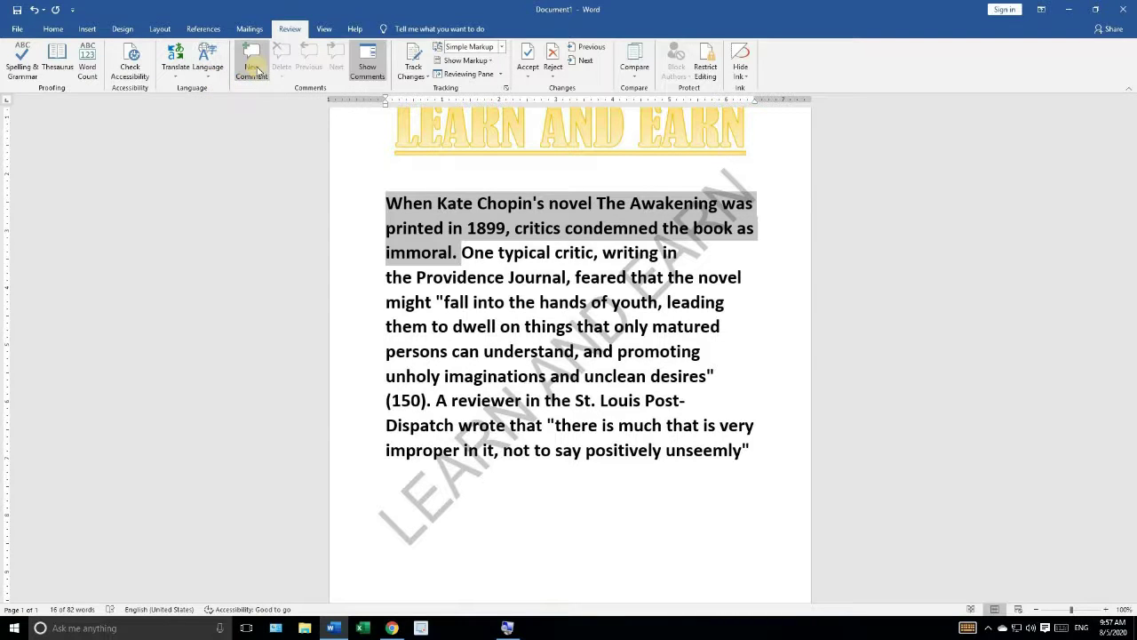
- Toggle Show Comments, then open the Track Changes and Accept dropdowns on the Review tab
left_click(377, 55)
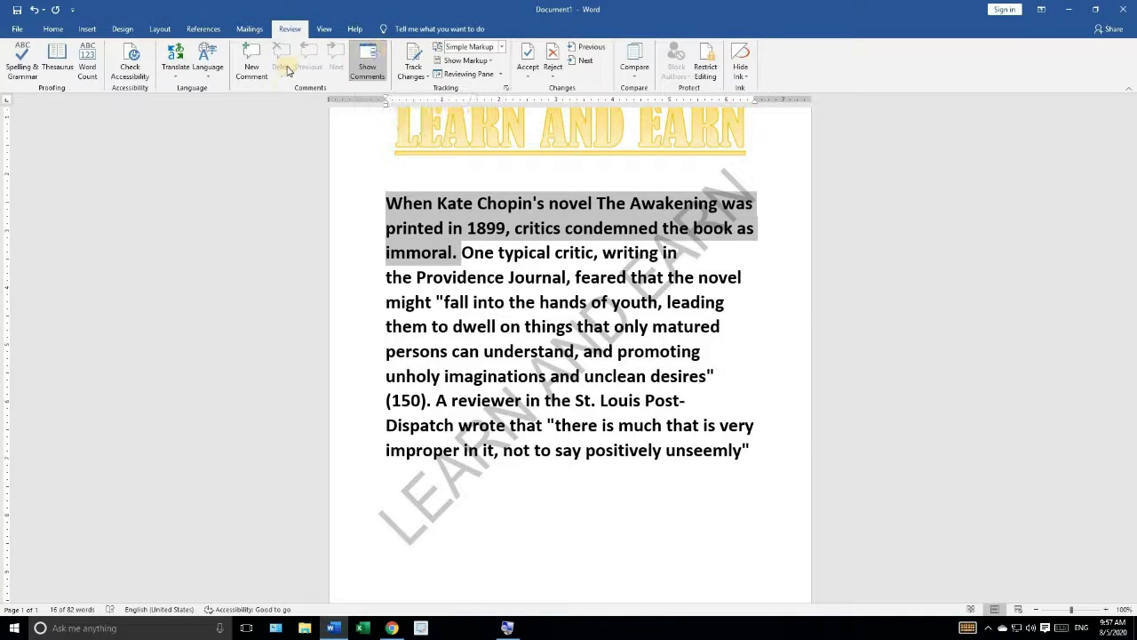
left_click(426, 79)
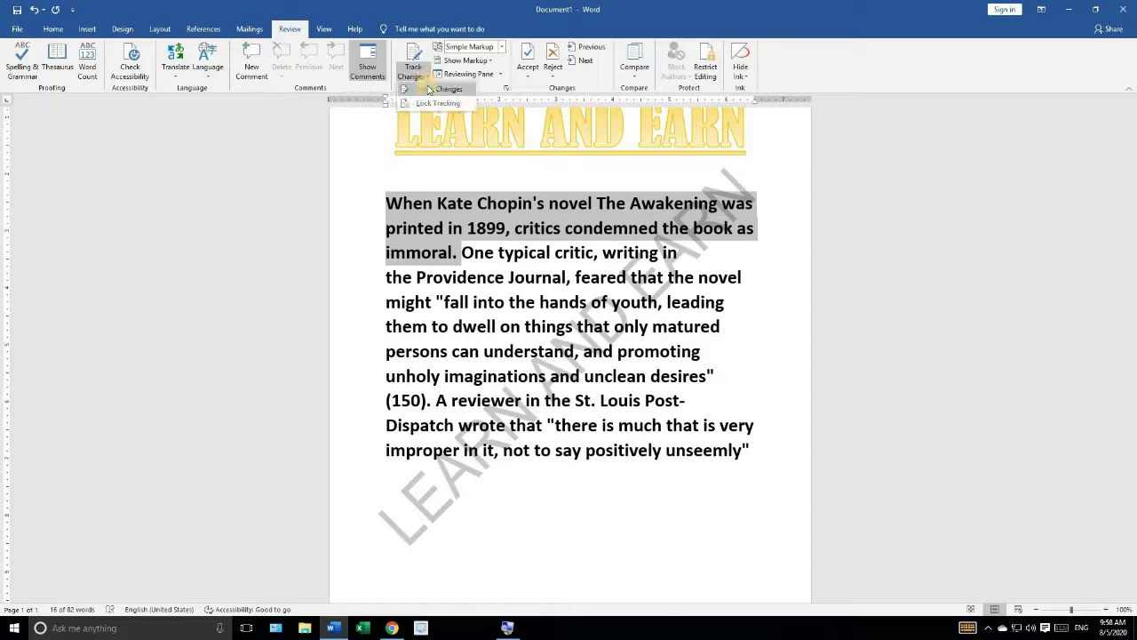
left_click(529, 78)
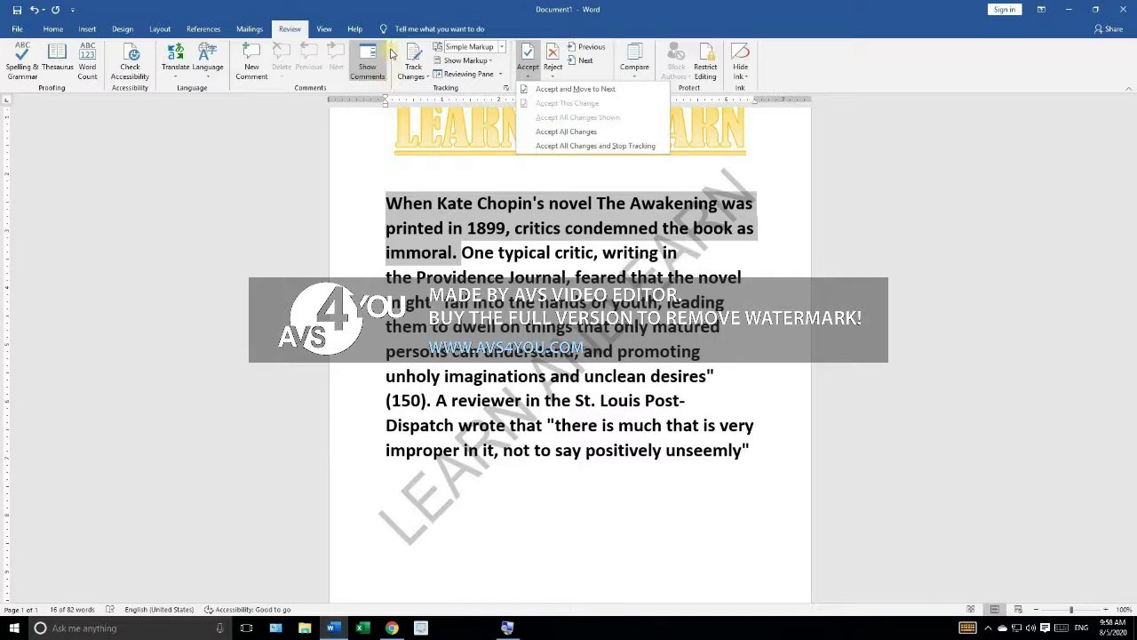
- Close the accept options by switching to the View tab, then go back to Review
left_click(325, 29)
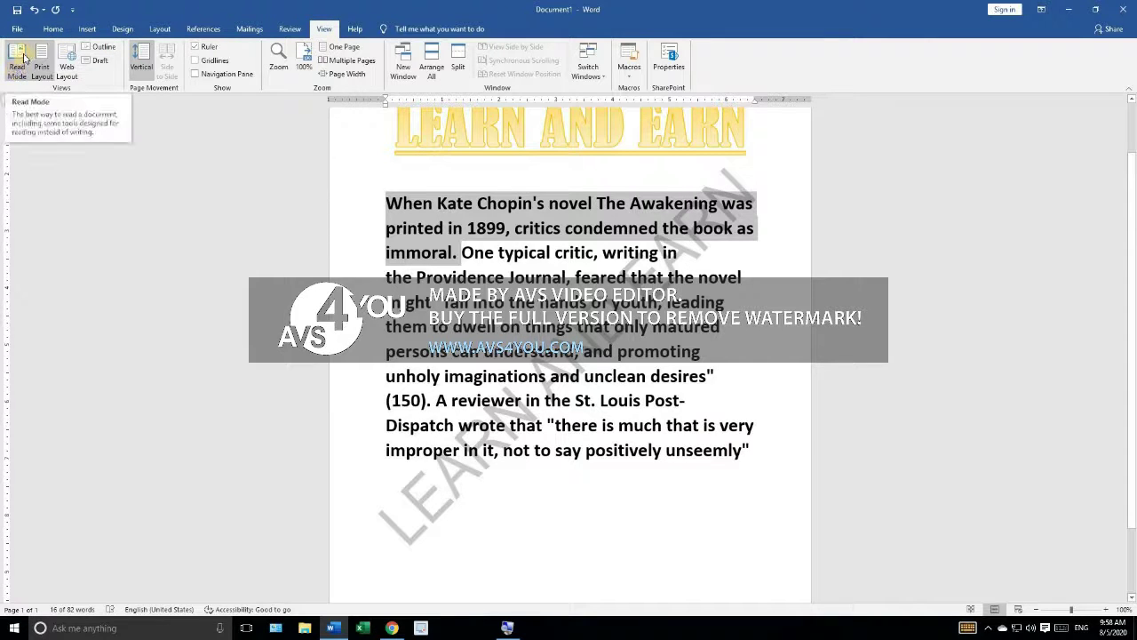
scroll(541, 184, "up", 1)
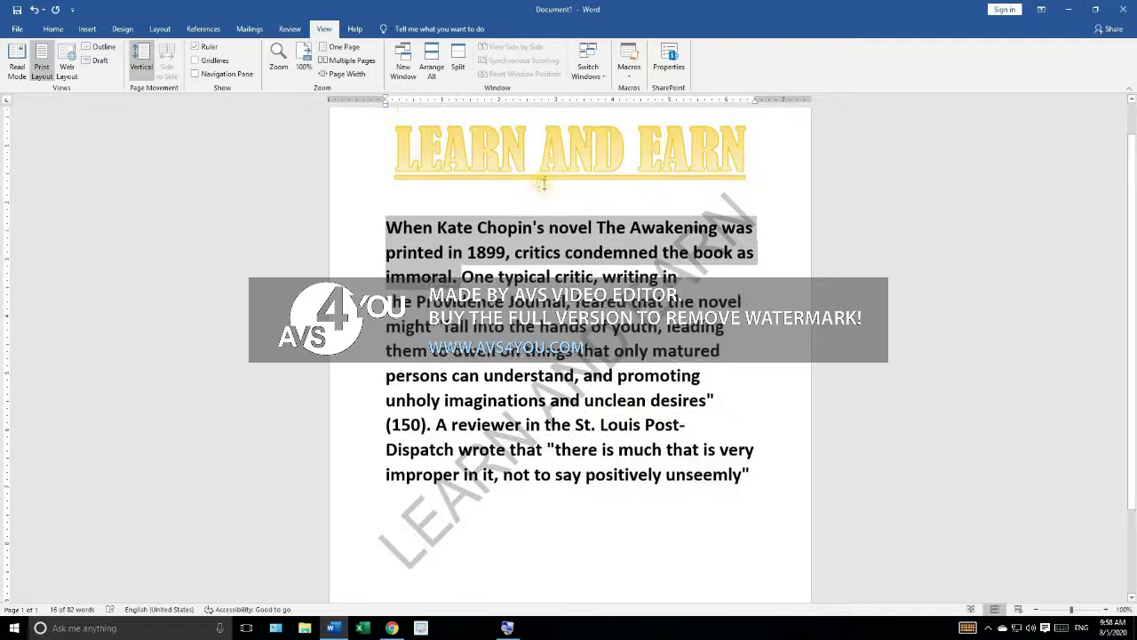
left_click(291, 33)
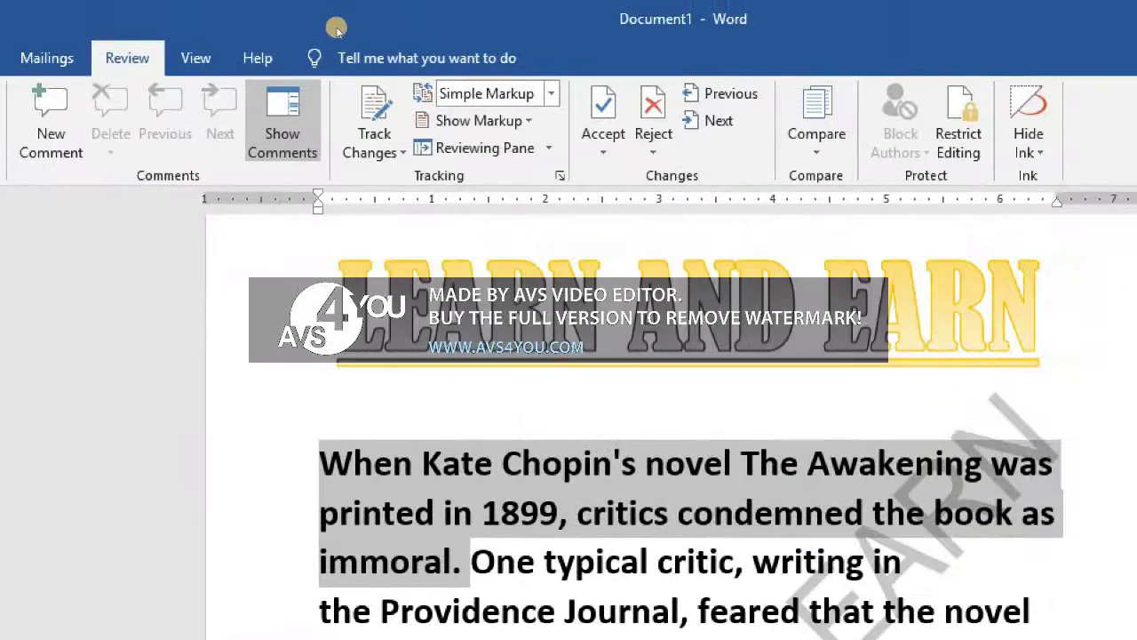
- Switch the ribbon to the View tab's document view options
left_click(195, 58)
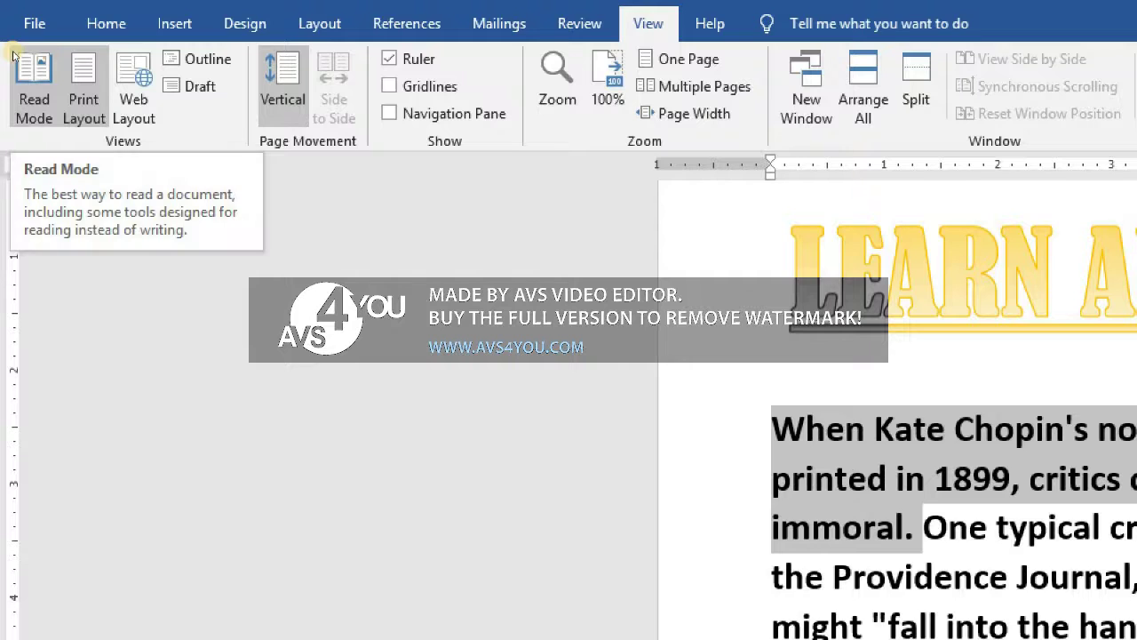
left_click(13, 55)
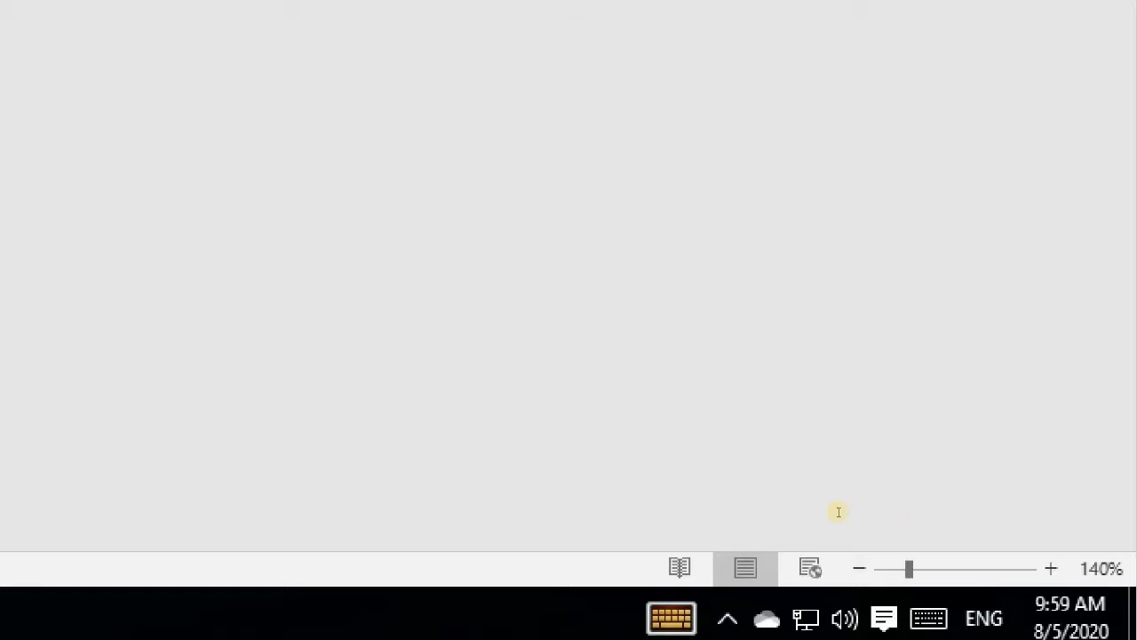
scroll(838, 512, "down", 4, "ctrl")
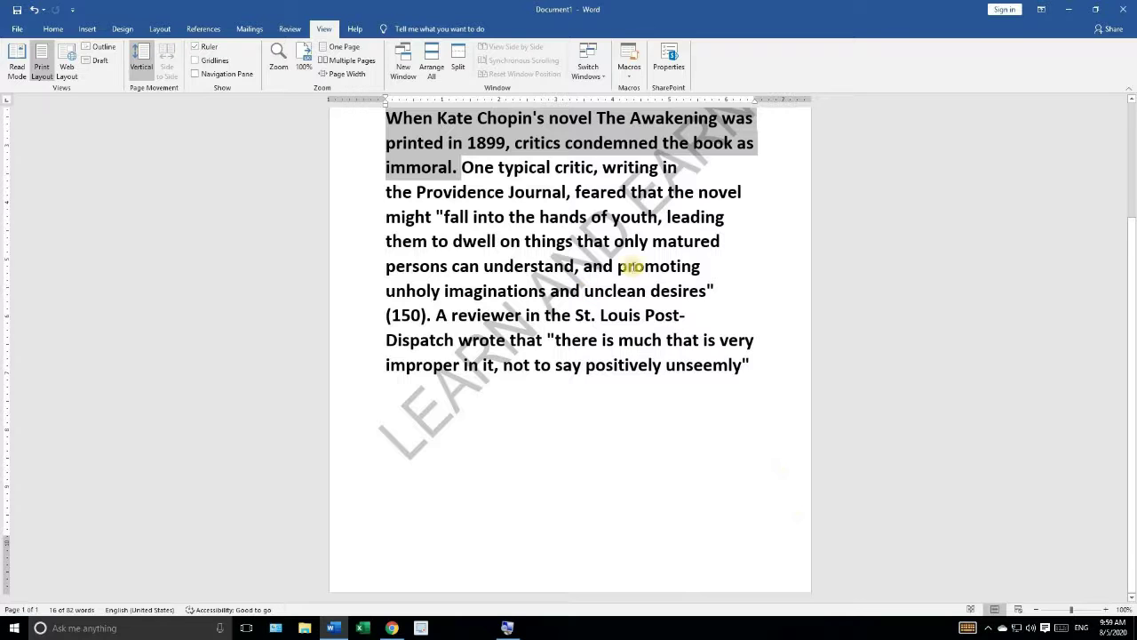
scroll(626, 251, "up", 1)
scroll(626, 252, "up", 2)
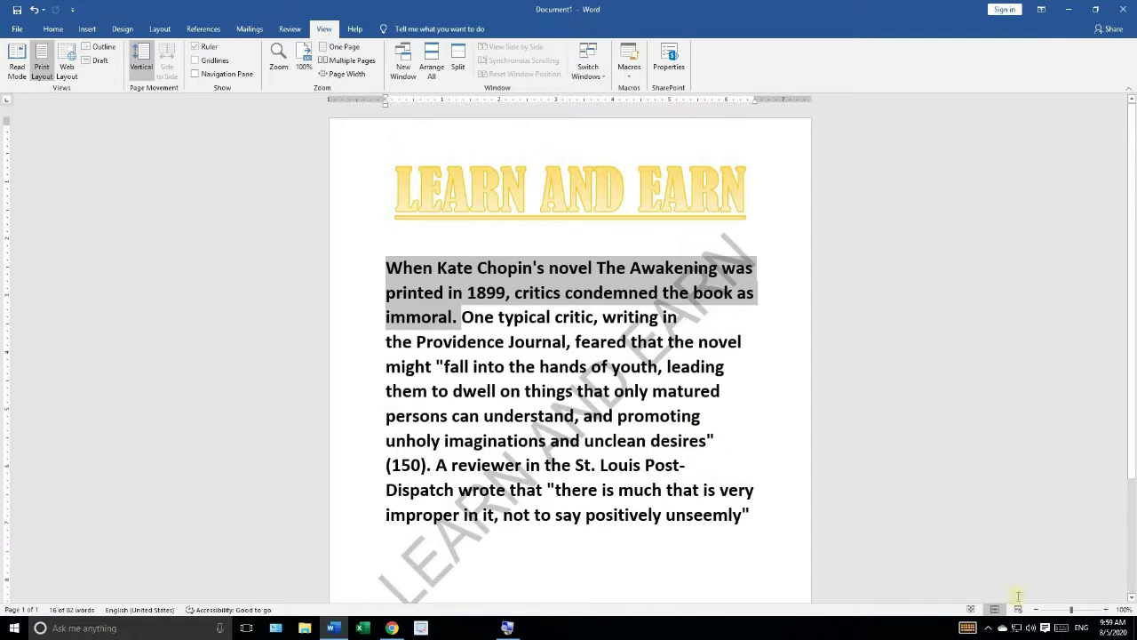
left_click(1018, 608)
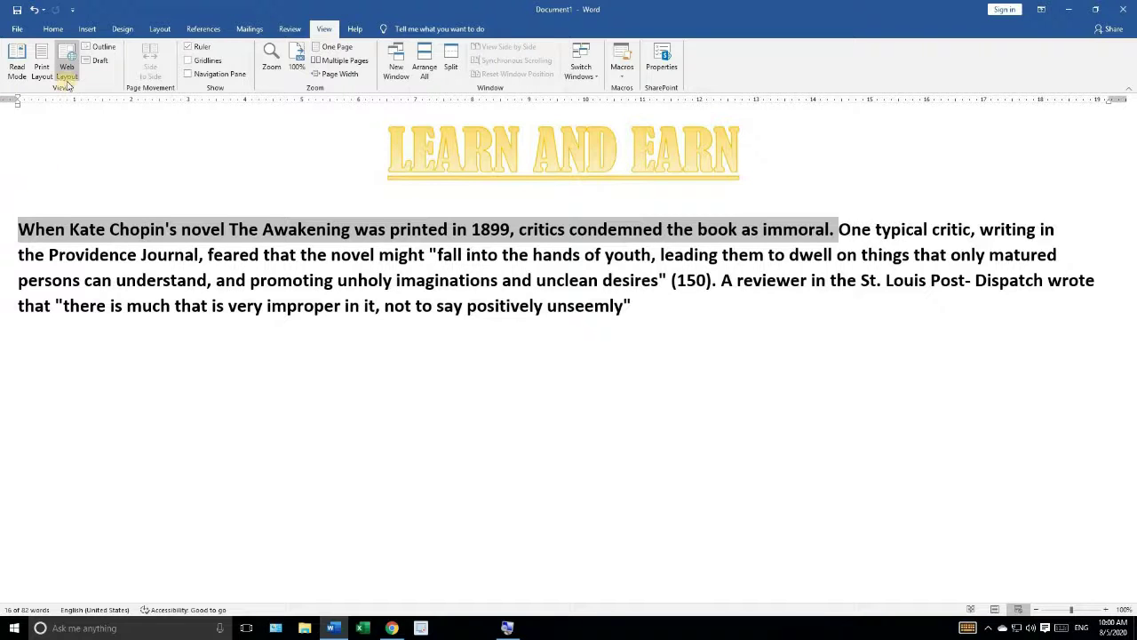
left_click(103, 47)
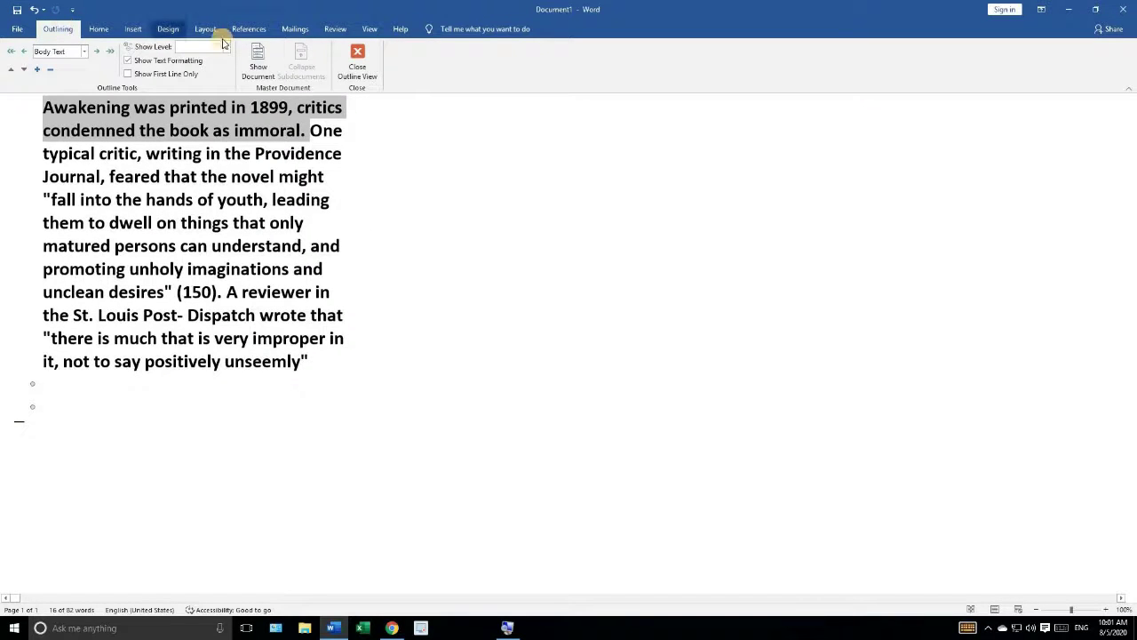
left_click(358, 62)
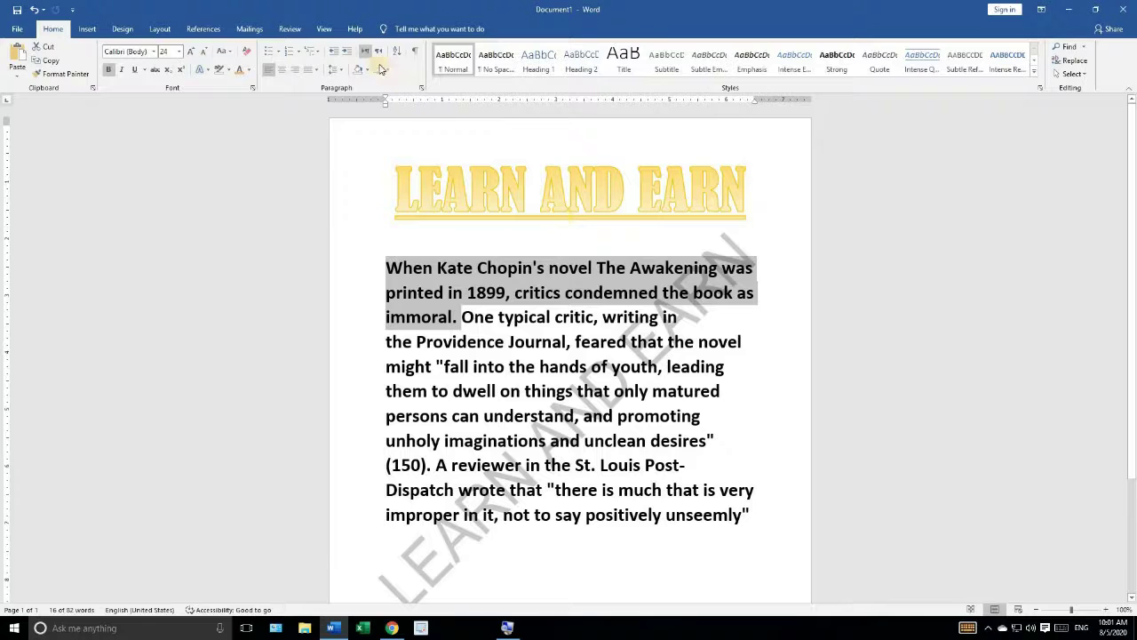
- Switch the document to Draft view and turn off the ruler
left_click(325, 29)
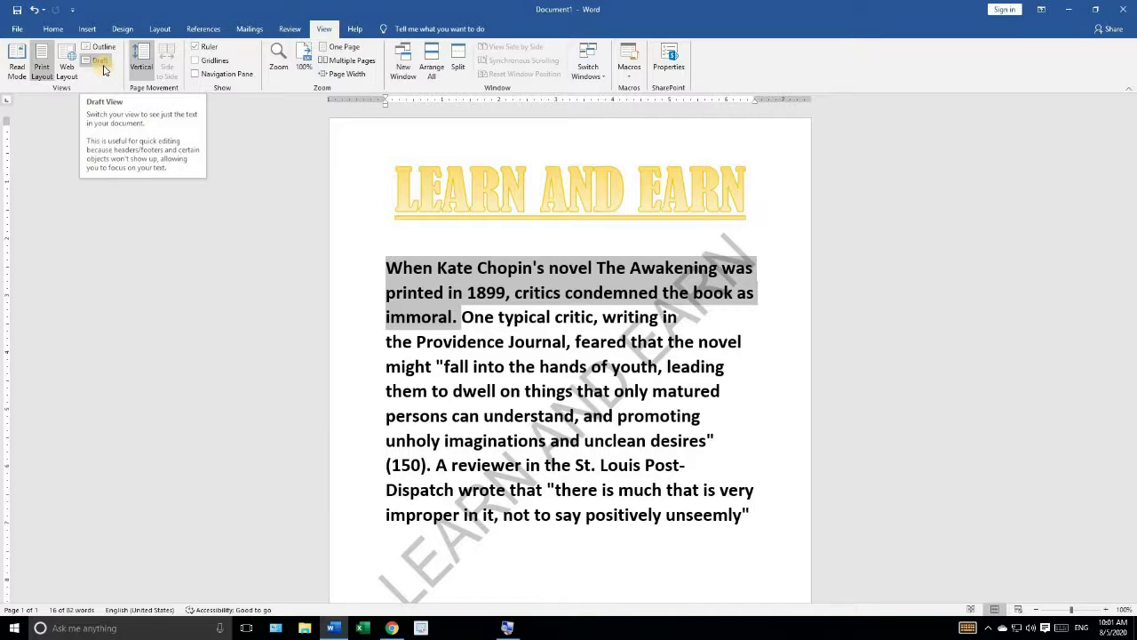
left_click(103, 69)
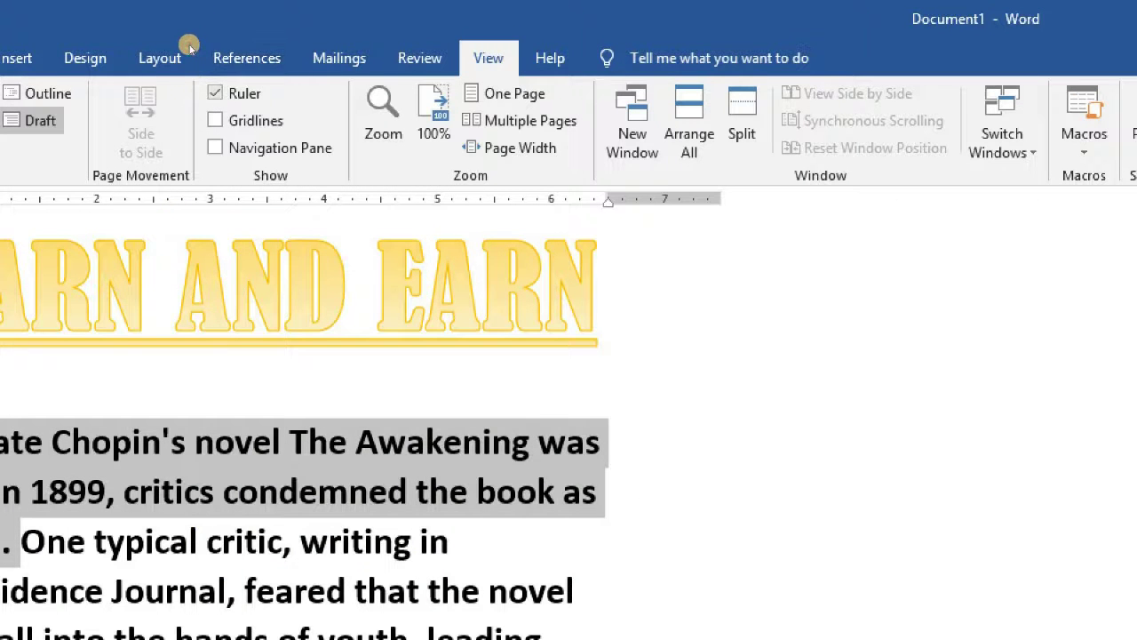
left_click(215, 93)
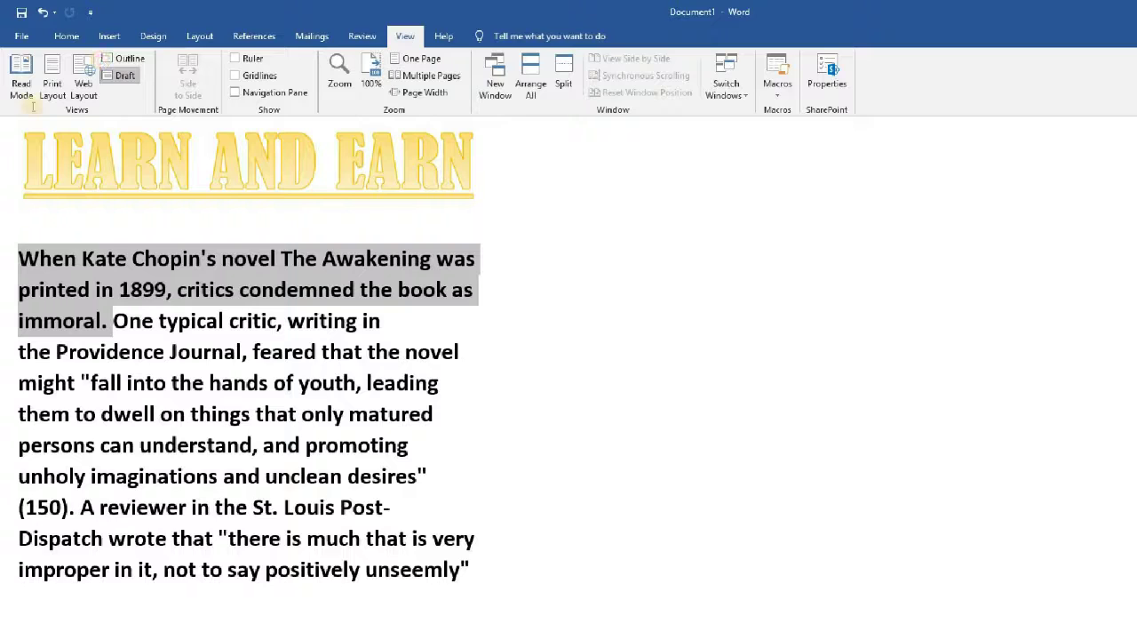
- Undo the last-line edits and redo one so it reads 'published in 1899', then return to Print Layout
left_click(38, 13)
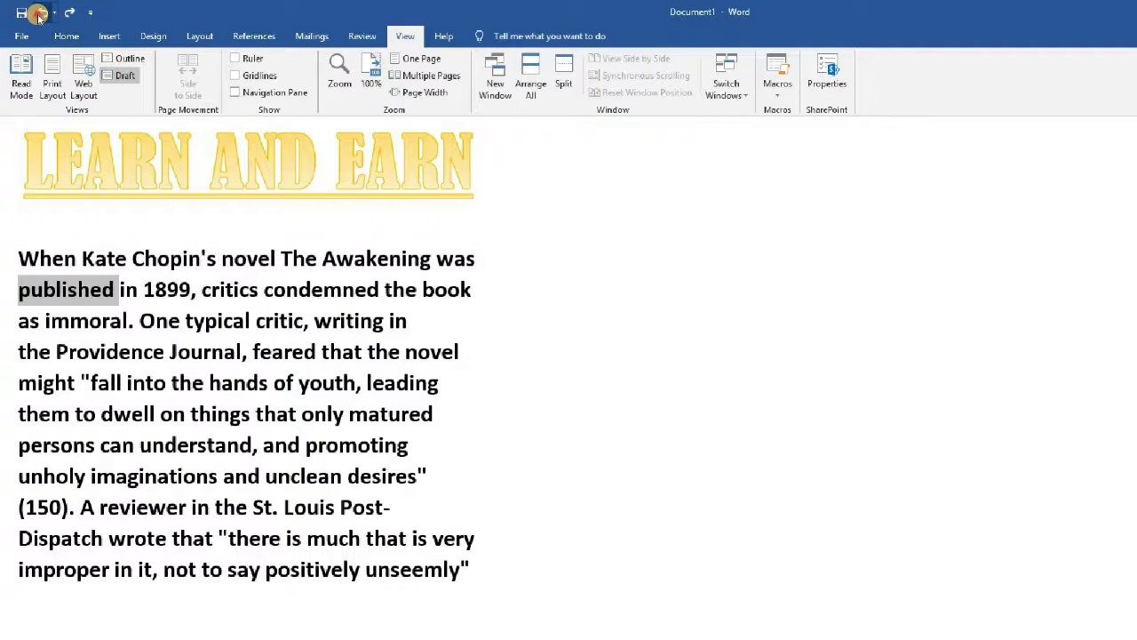
left_click(38, 13)
left_click(38, 13)
left_click(39, 14)
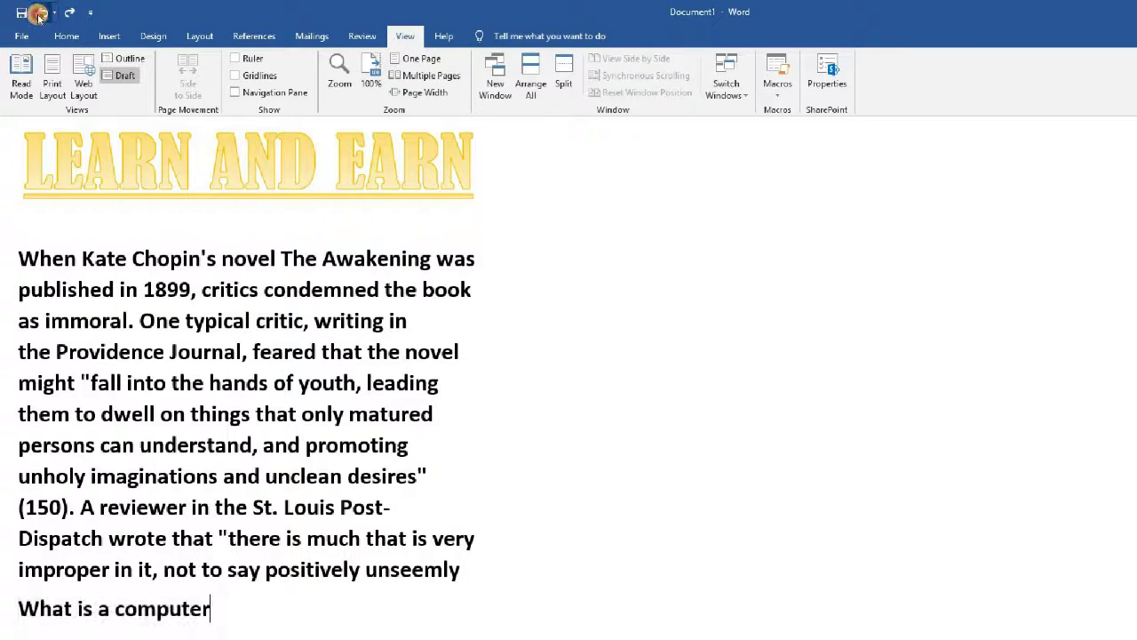
left_click(38, 14)
left_click(38, 13)
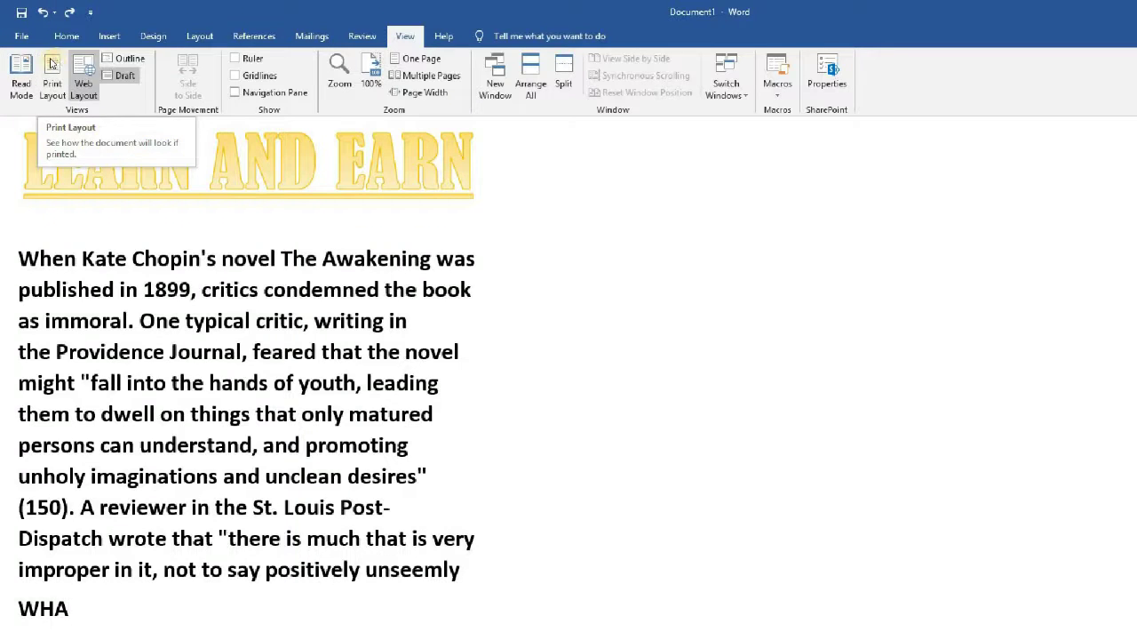
left_click(51, 76)
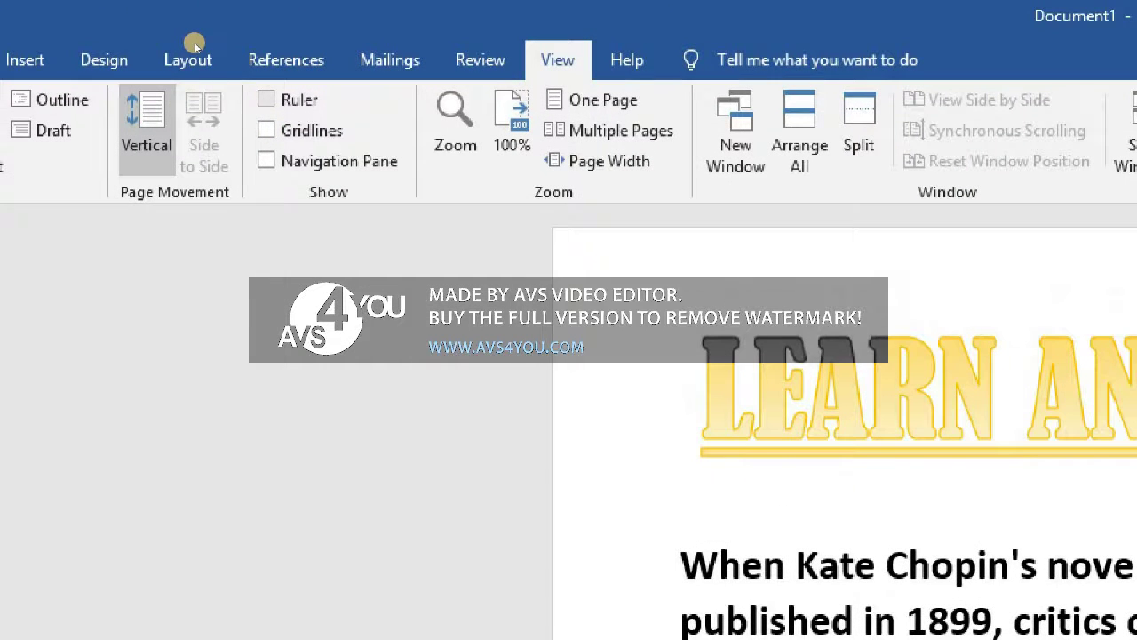
- Show the ruler and adjust the top margin on the vertical ruler
left_click(265, 99)
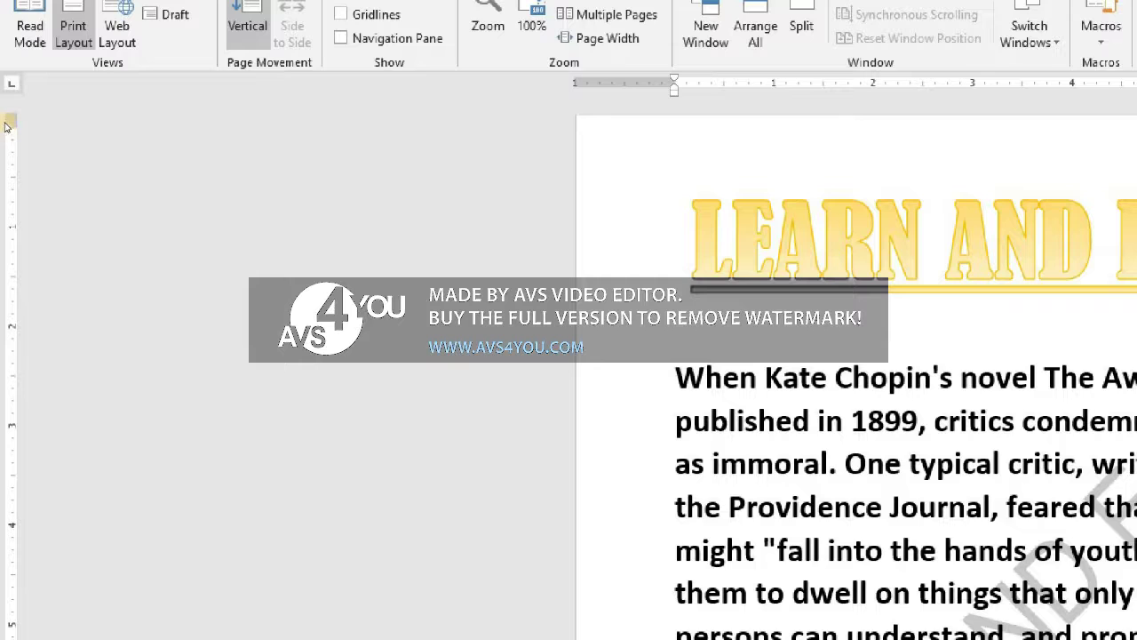
mouse_move(6, 122)
left_mouse_down()
mouse_move(3, 194)
mouse_move(7, 168)
left_mouse_up()
left_click_drag(9, 137, 10, 113)
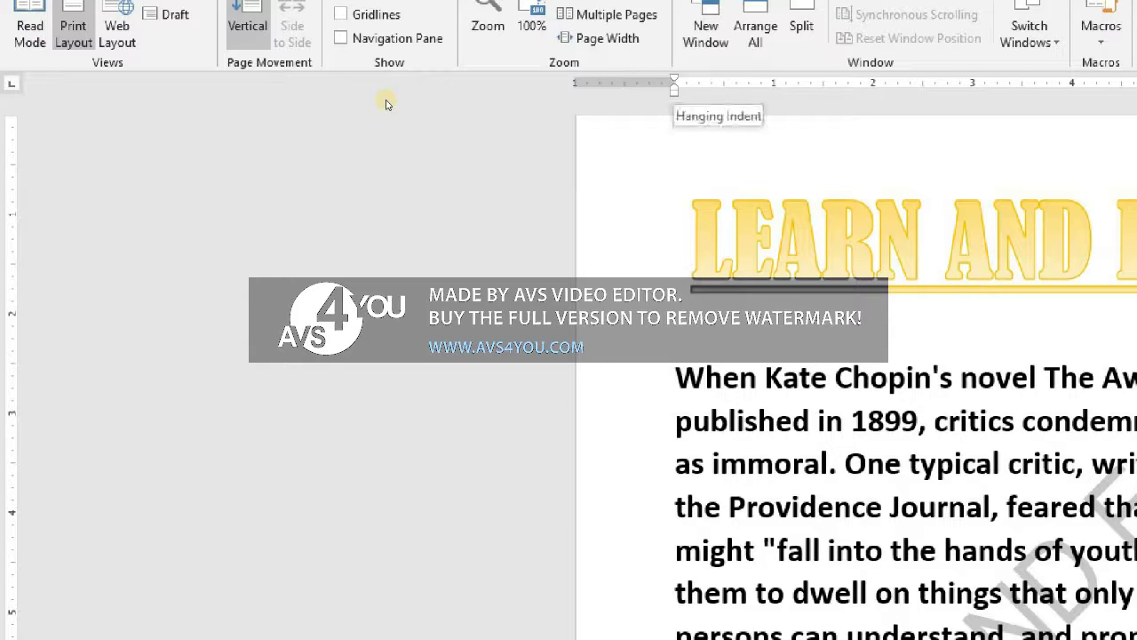
- Drag the paragraph's indent markers left on the horizontal ruler toward the page edge
mouse_move(386, 104)
left_mouse_down()
mouse_move(358, 105)
mouse_move(367, 98)
left_mouse_up()
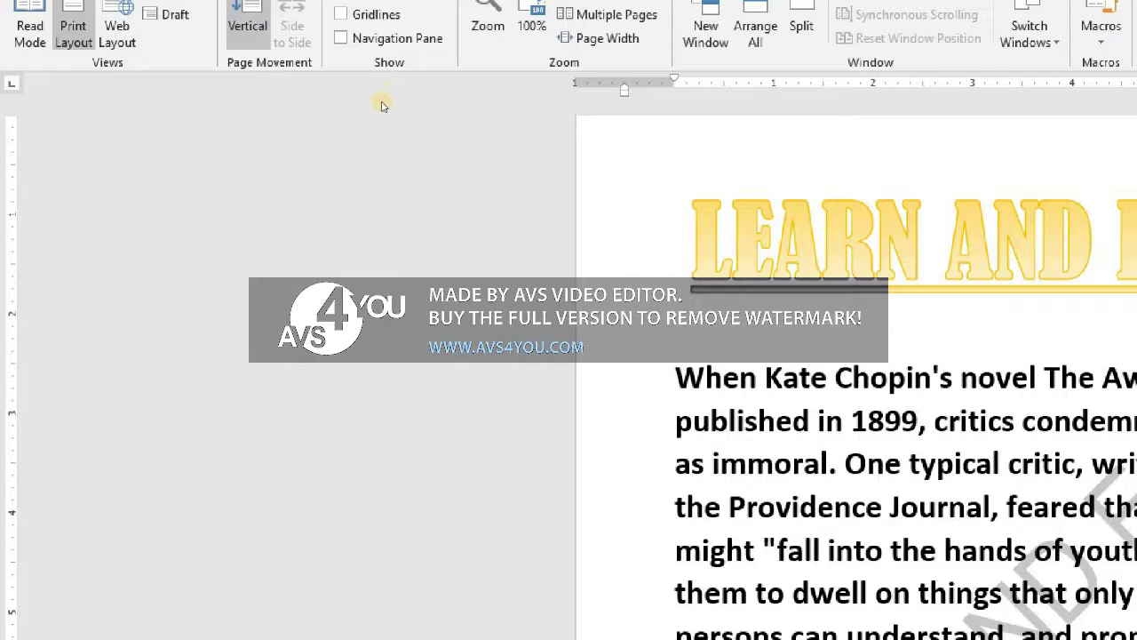
left_click_drag(384, 102, 337, 111)
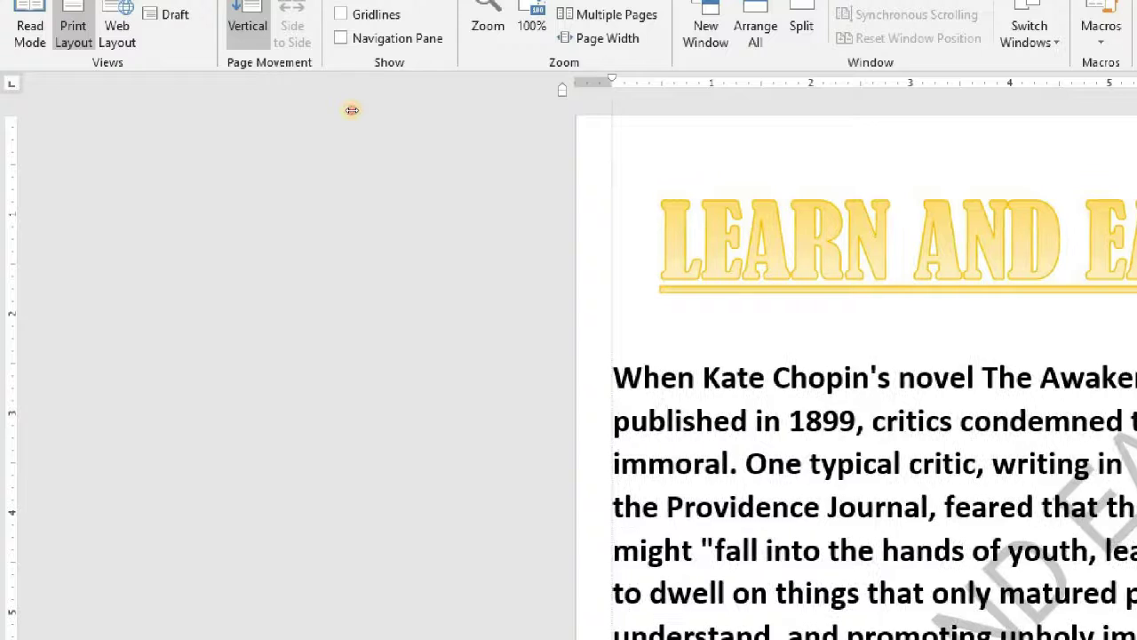
mouse_move(326, 105)
left_mouse_down()
mouse_move(367, 102)
mouse_move(355, 105)
left_mouse_up()
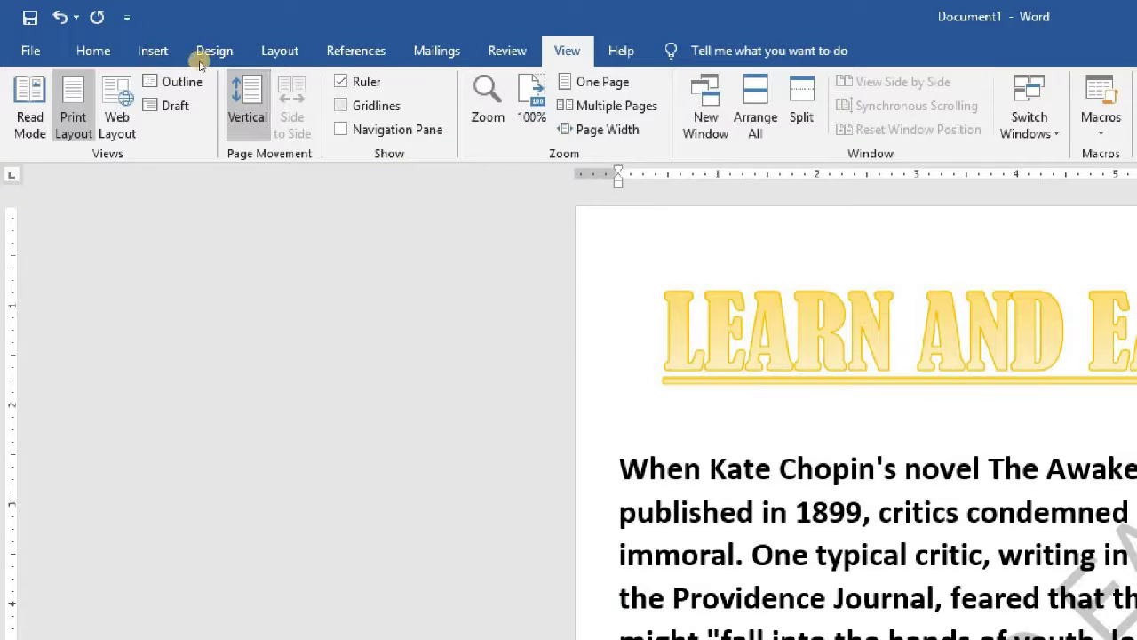
- Turn on Gridlines and scroll through the page to check the grid
left_click(340, 105)
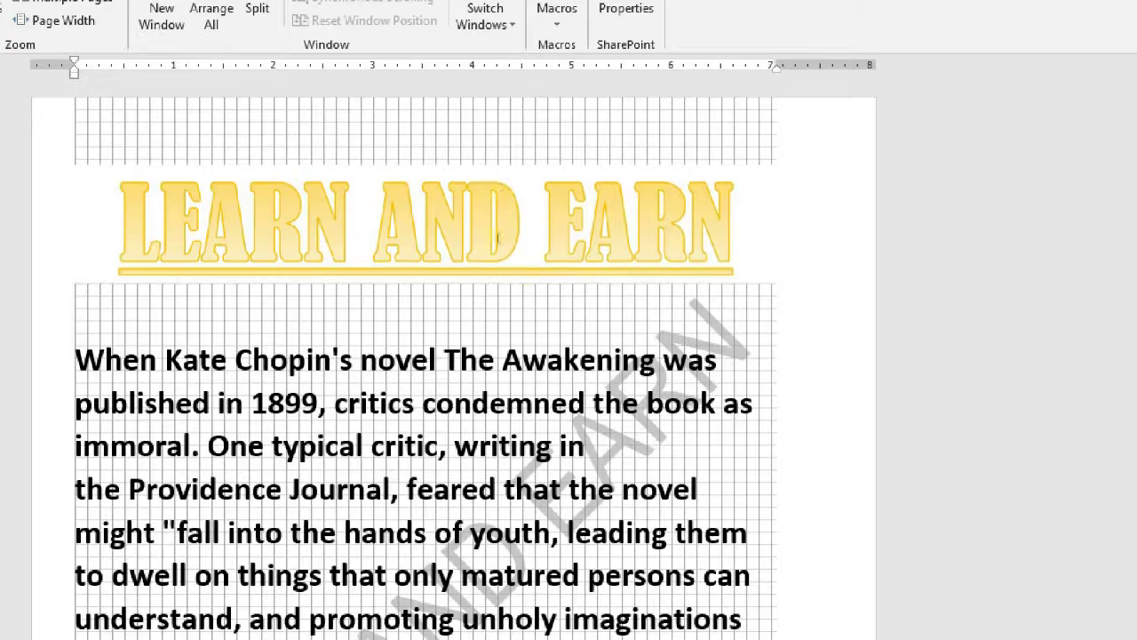
scroll(497, 238, "down", 1)
scroll(484, 283, "down", 1)
scroll(495, 276, "down", 1)
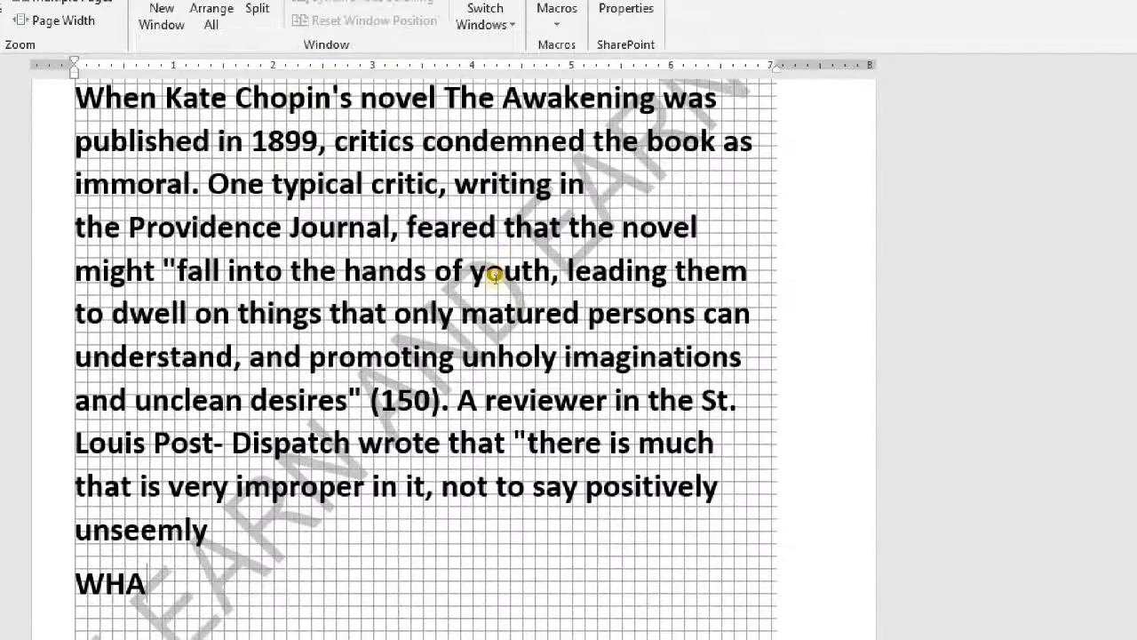
scroll(494, 275, "up", 1)
scroll(496, 280, "up", 2)
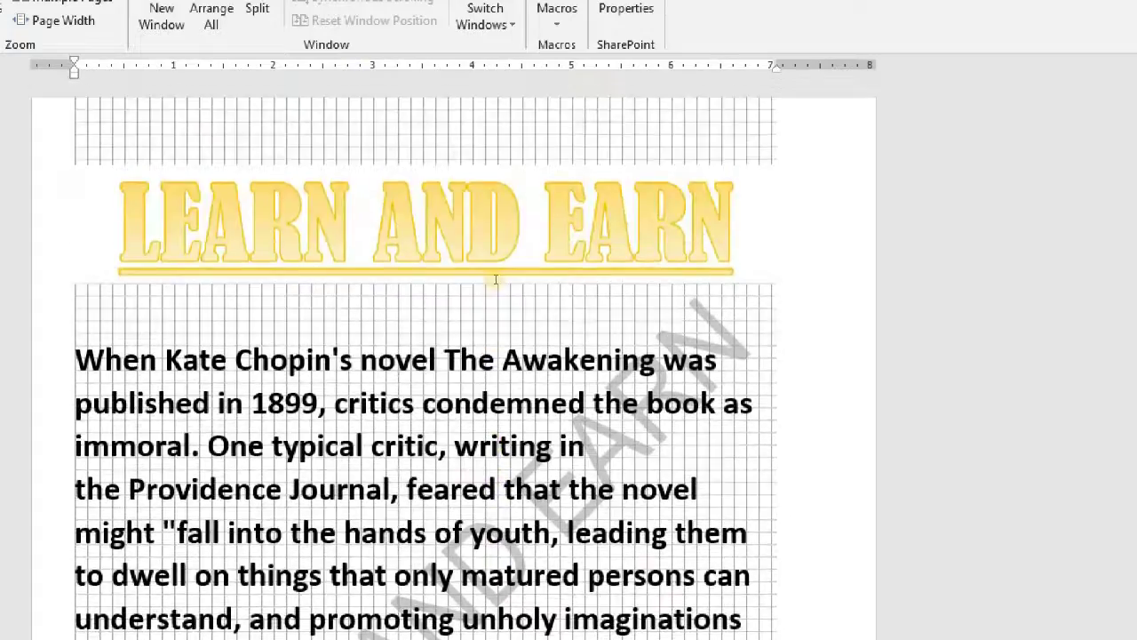
scroll(325, 81, "up", 1)
scroll(312, 83, "up", 1)
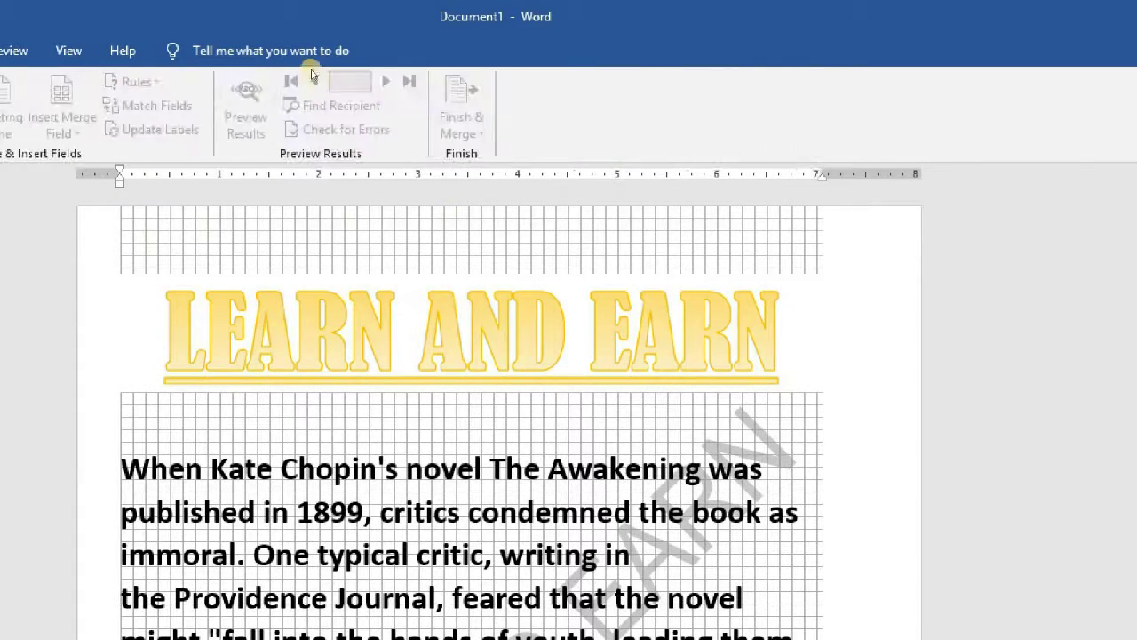
scroll(221, 38, "up", 1)
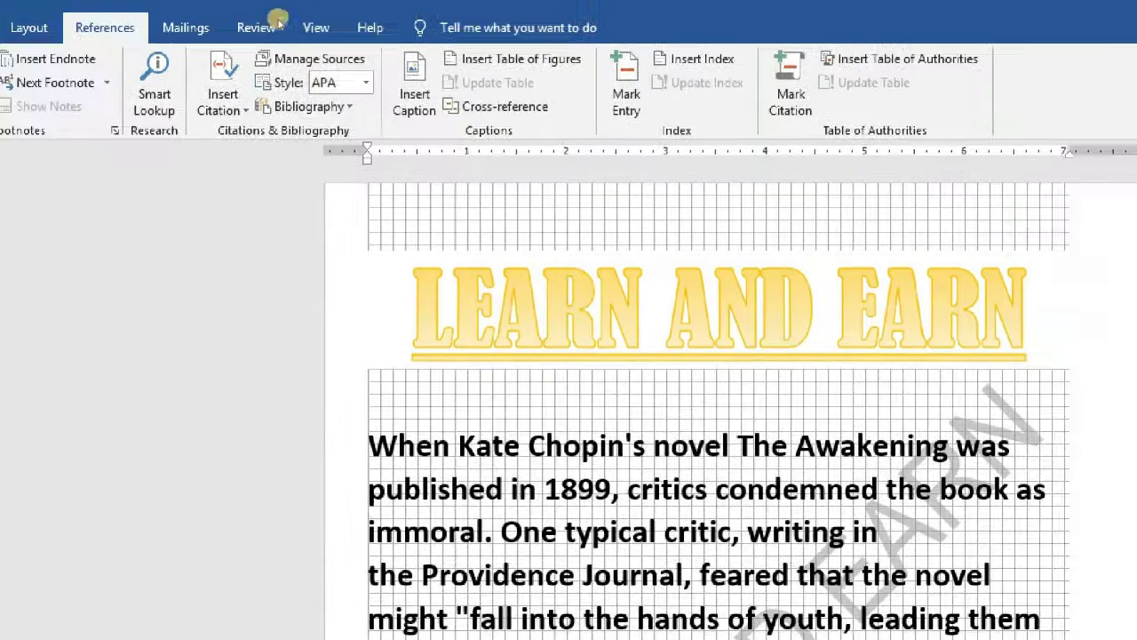
left_click(291, 31)
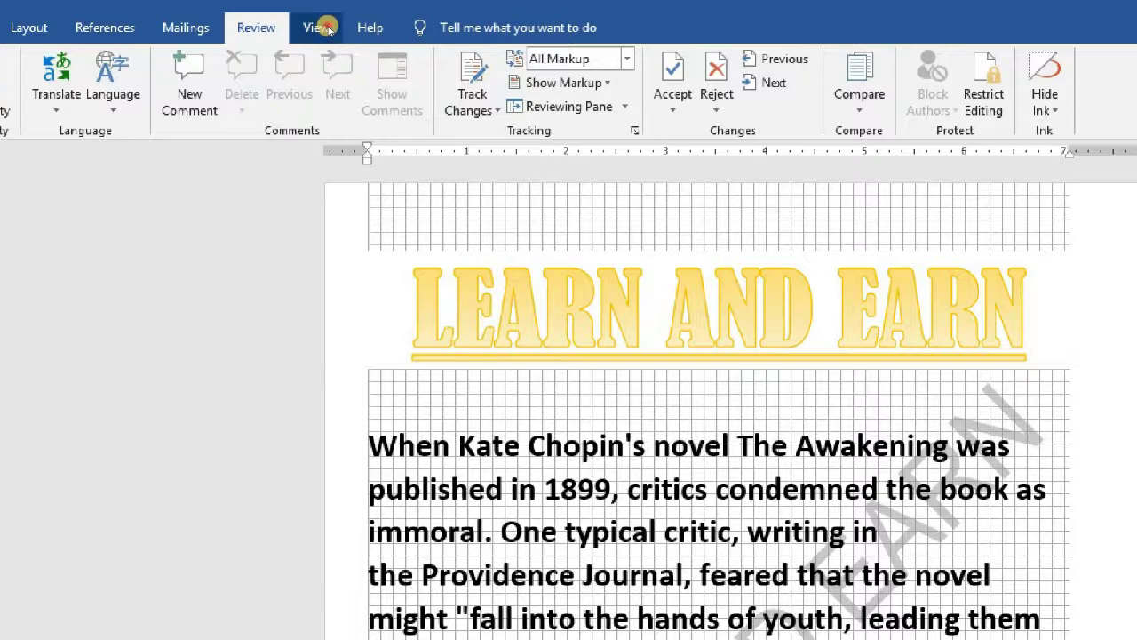
left_click(315, 28)
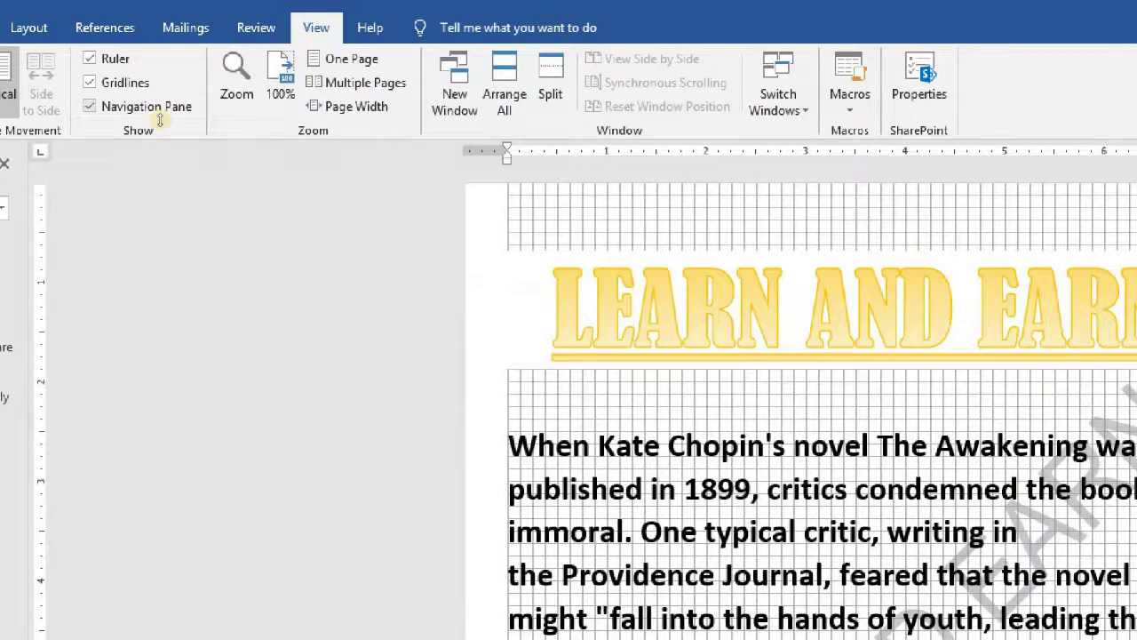
- Open the Navigation Pane and switch it to page thumbnails
left_click(153, 107)
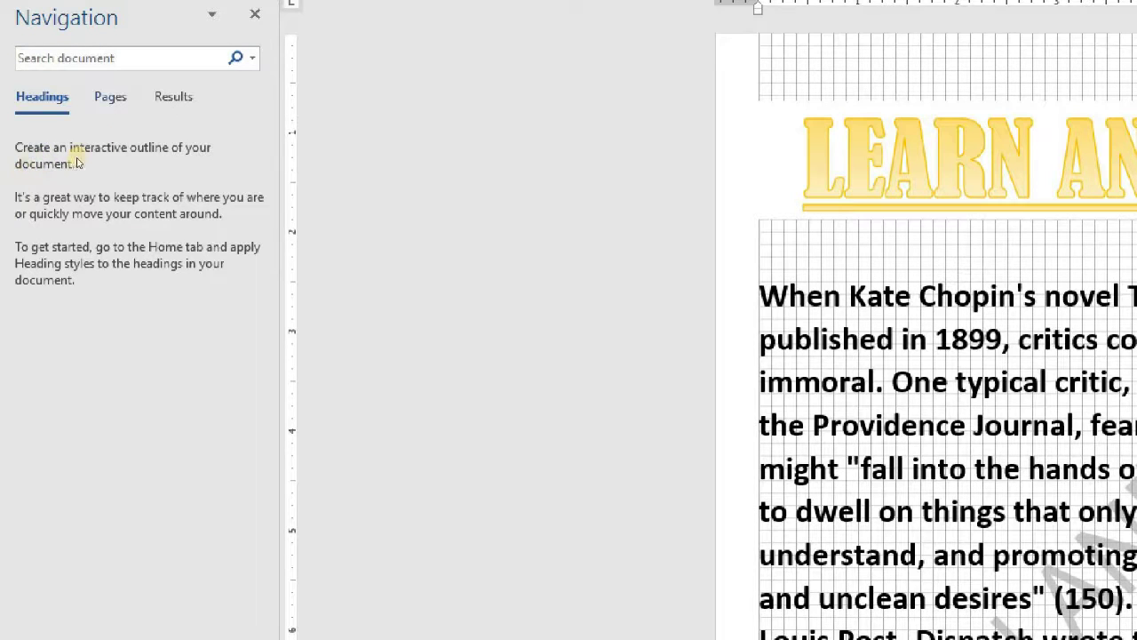
left_click(110, 96)
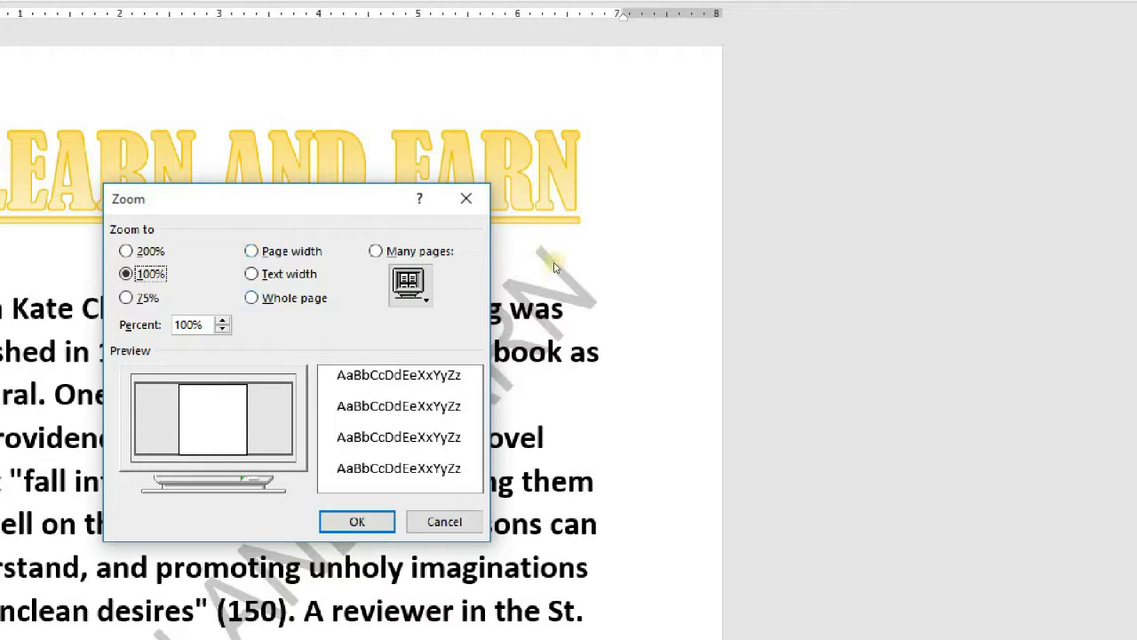
- Set the zoom to 75% in the Zoom dialog
key("alt+w")
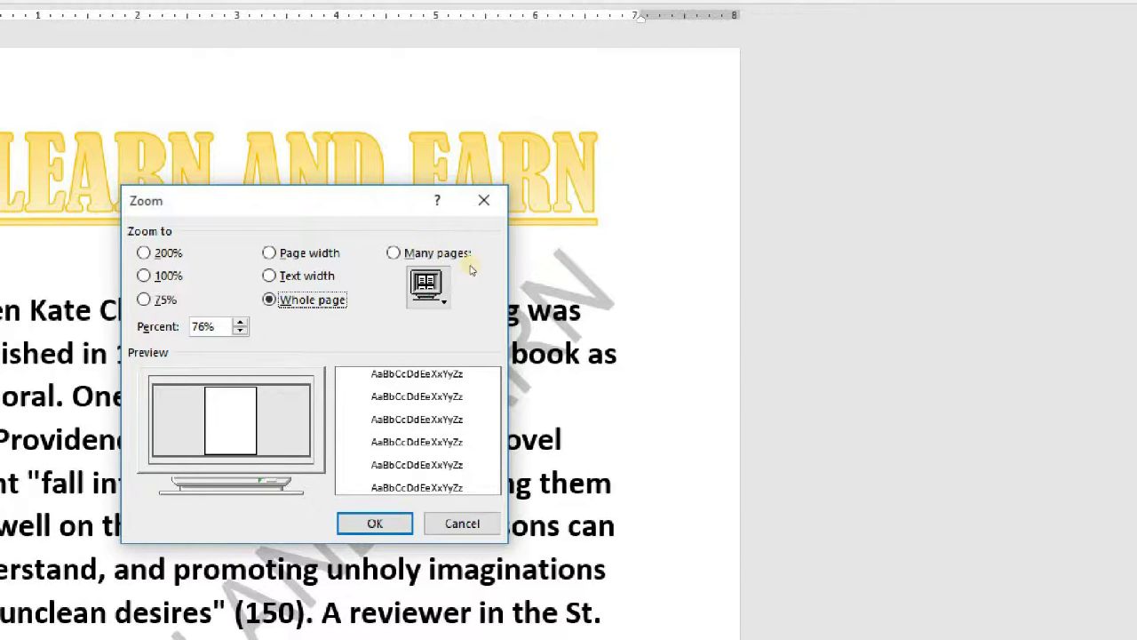
key("alt+7")
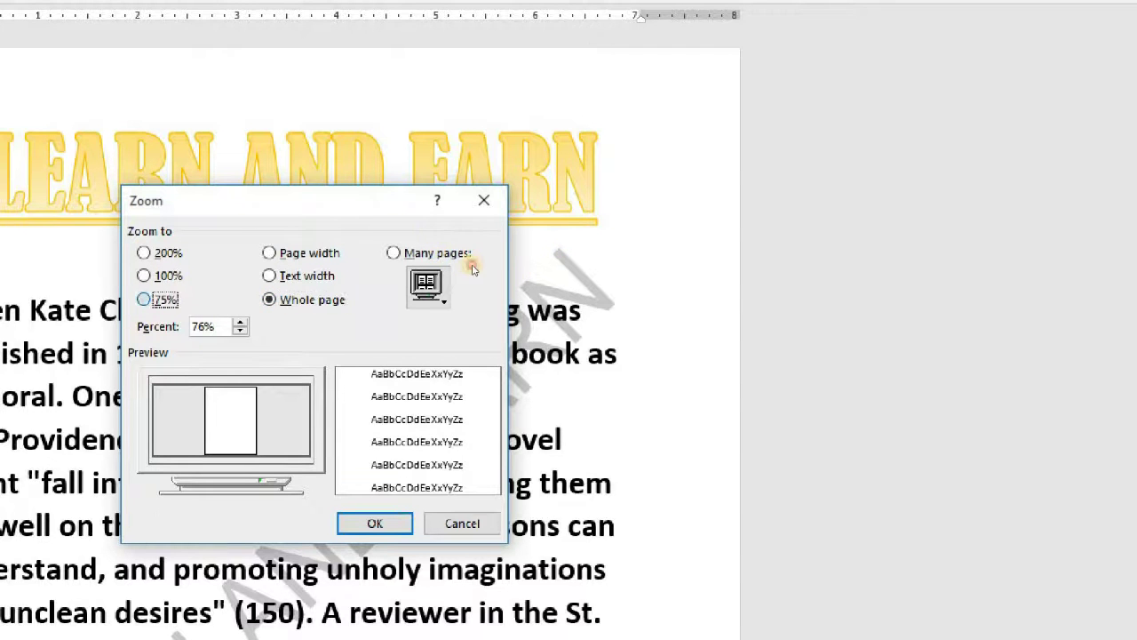
key("Return")
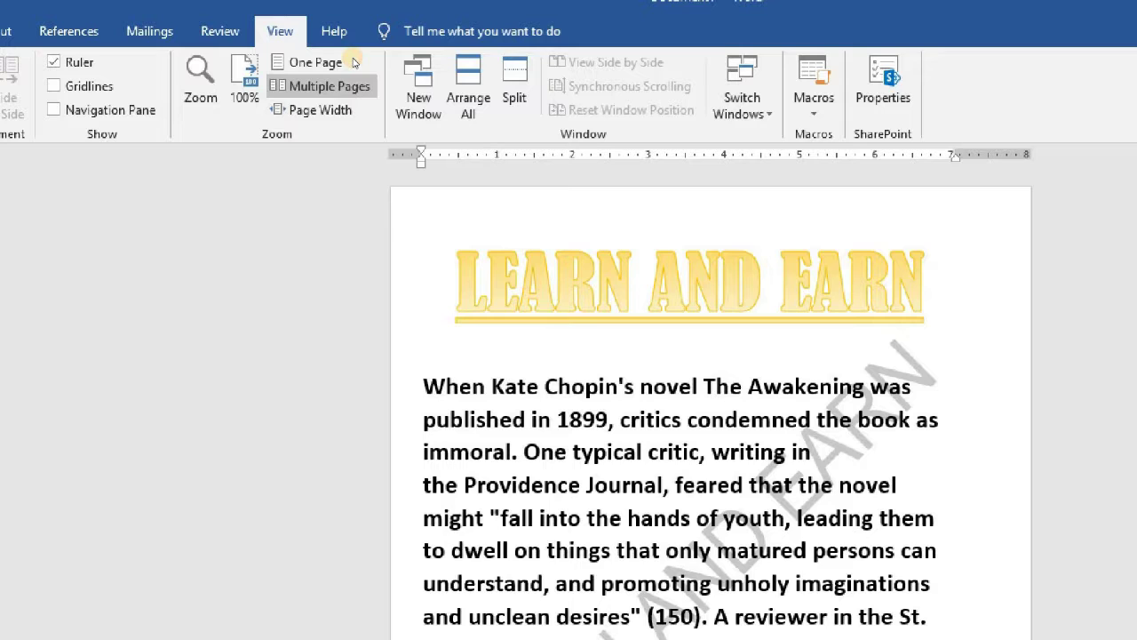
- Zoom the document to page width and open a second window, Document1:2
left_click(316, 109)
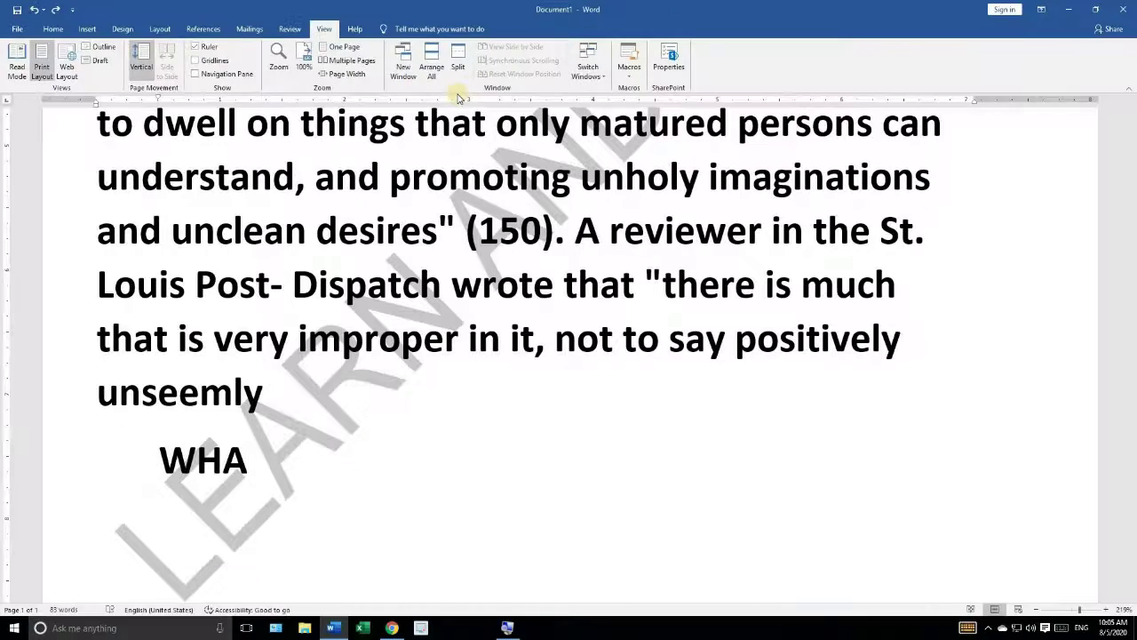
scroll(467, 208, "up", 2)
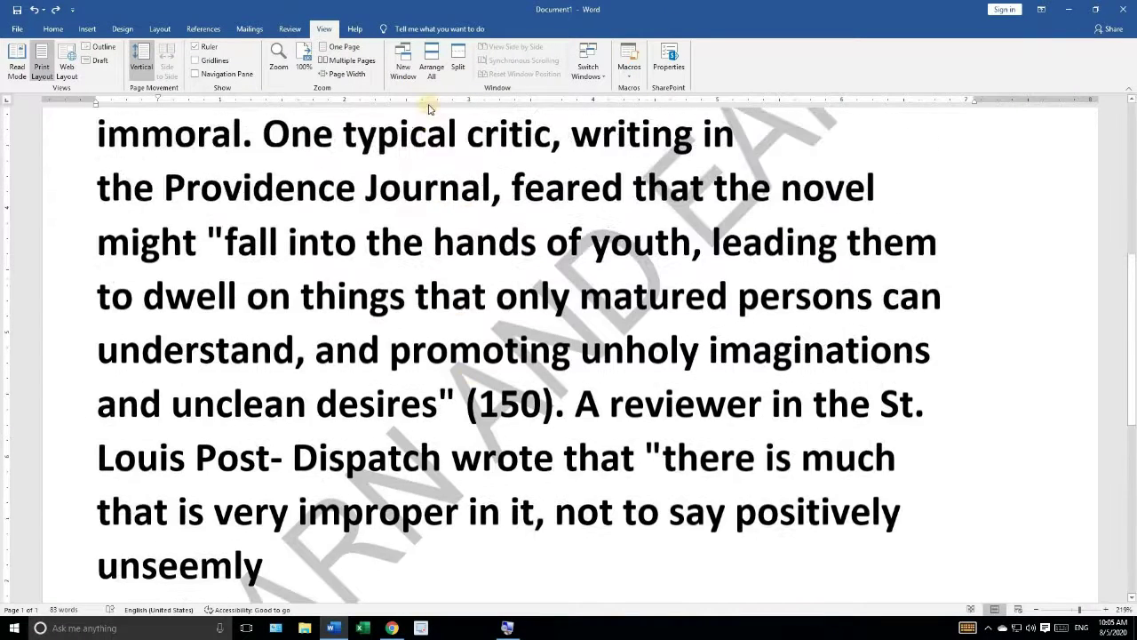
scroll(378, 145, "up", 3)
scroll(378, 145, "up", 6)
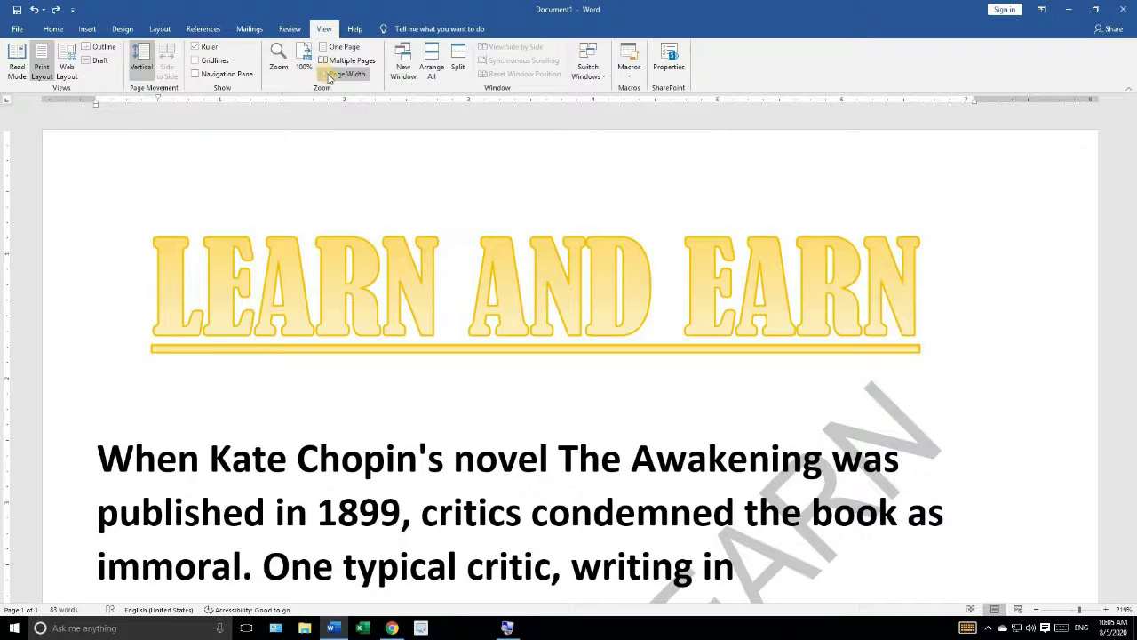
left_click(401, 77)
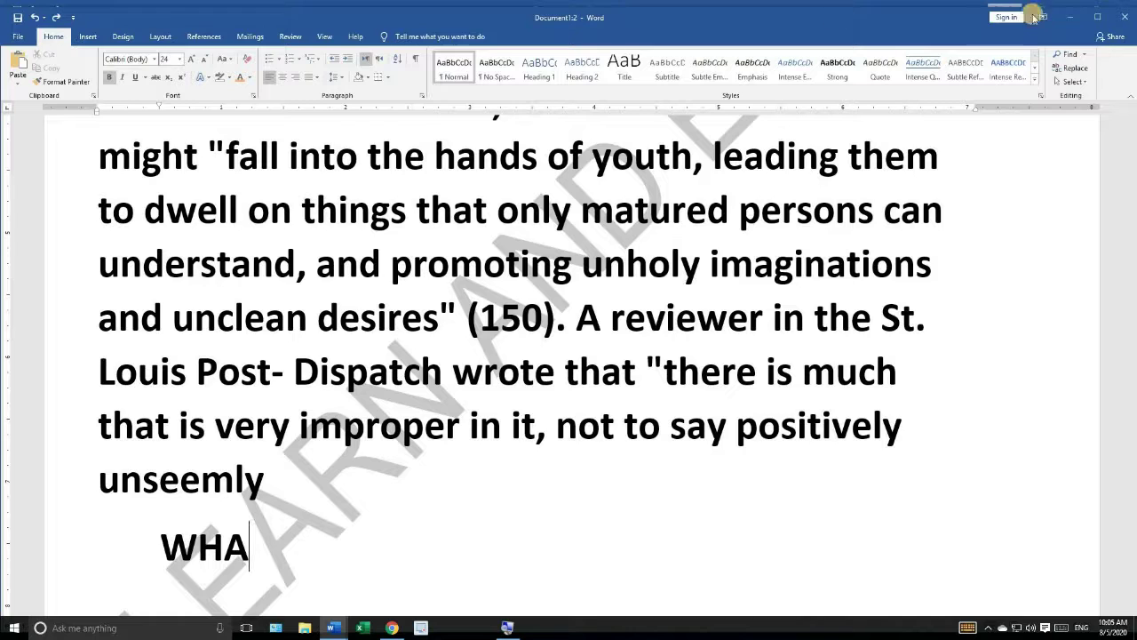
- Resize and move the Document1:2 window, then use Arrange All to stack both windows
left_click(1097, 18)
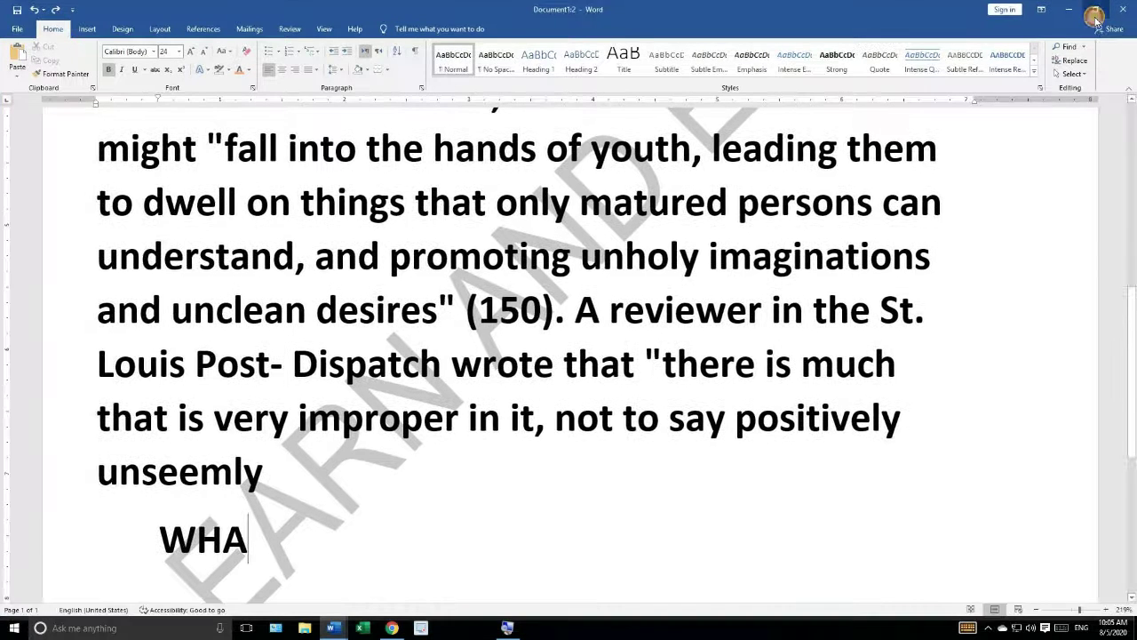
left_click(1096, 16)
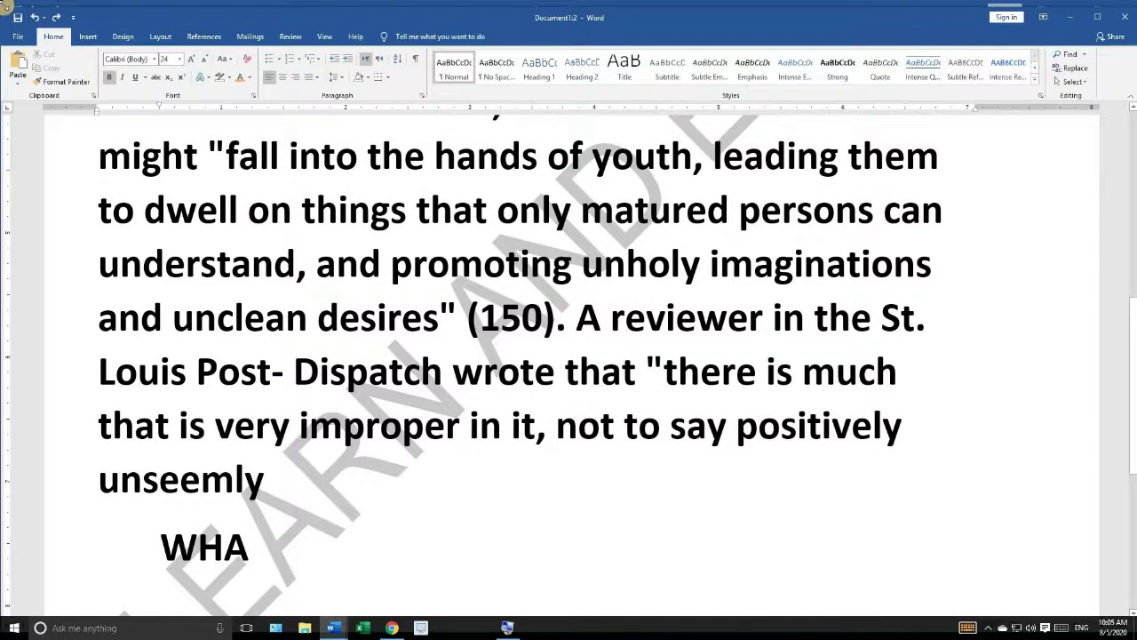
left_click(2, 7)
key("m")
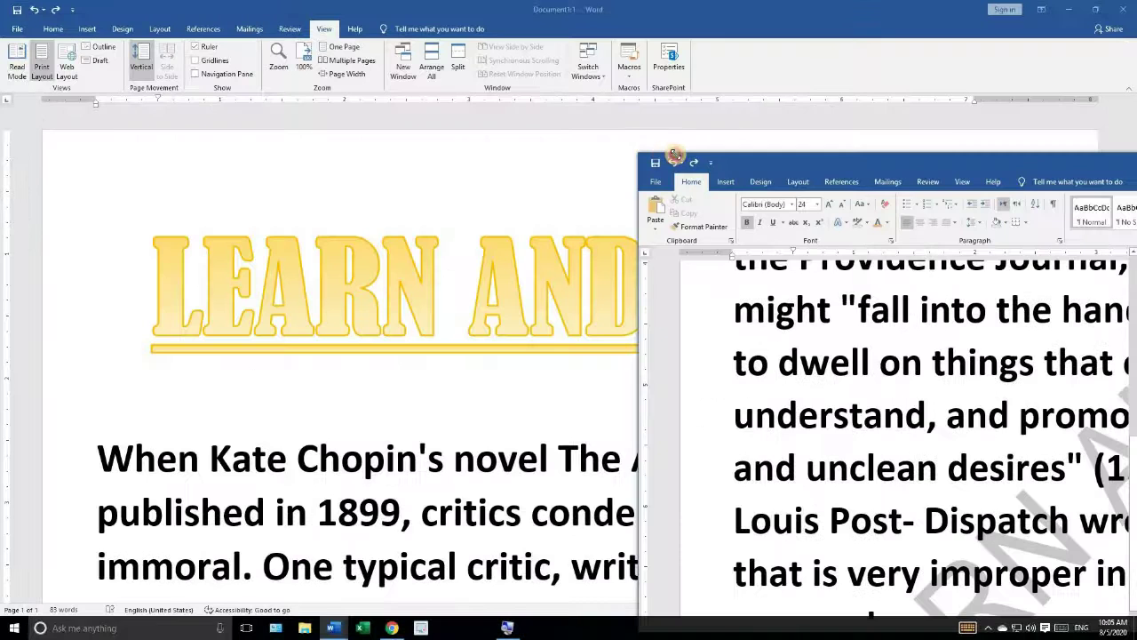
left_click_drag(493, 108, 673, 157)
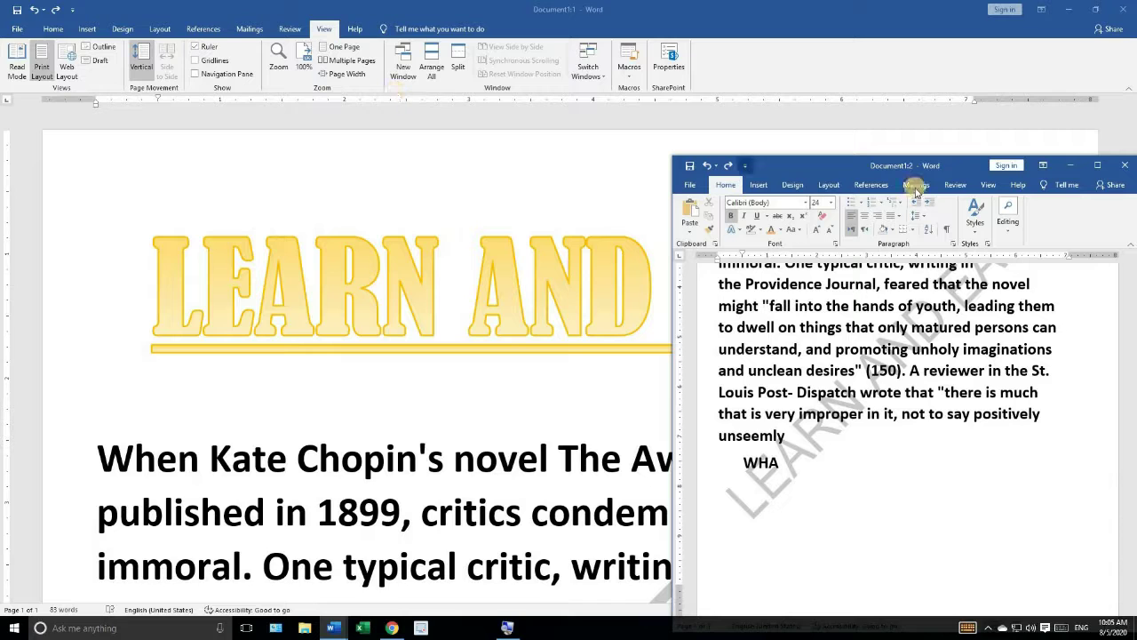
left_click(1097, 165)
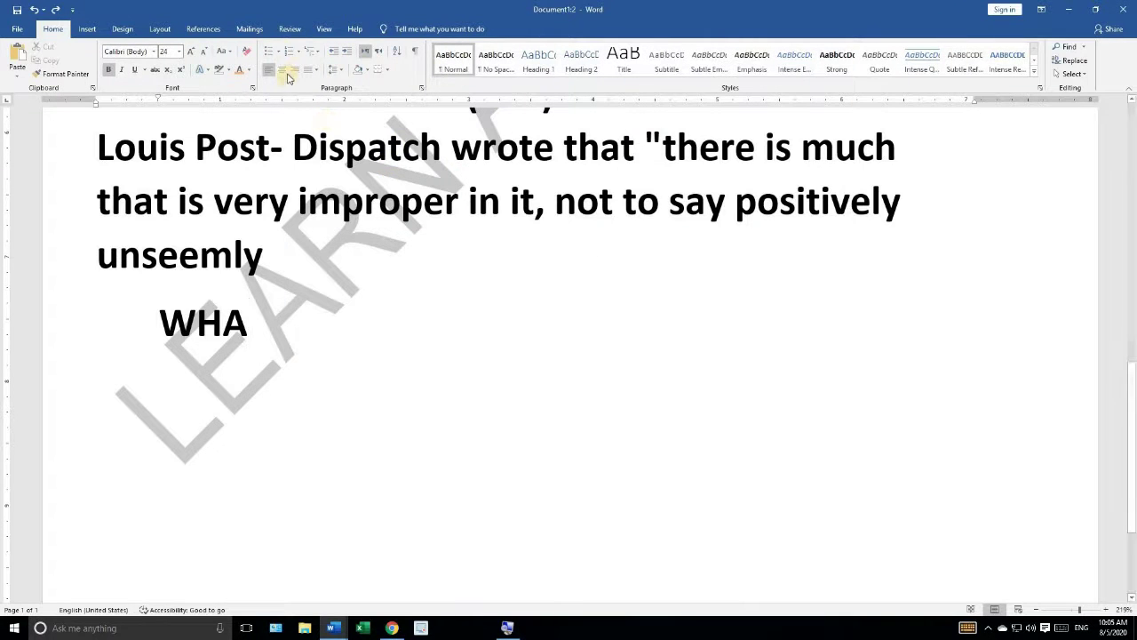
left_click(323, 29)
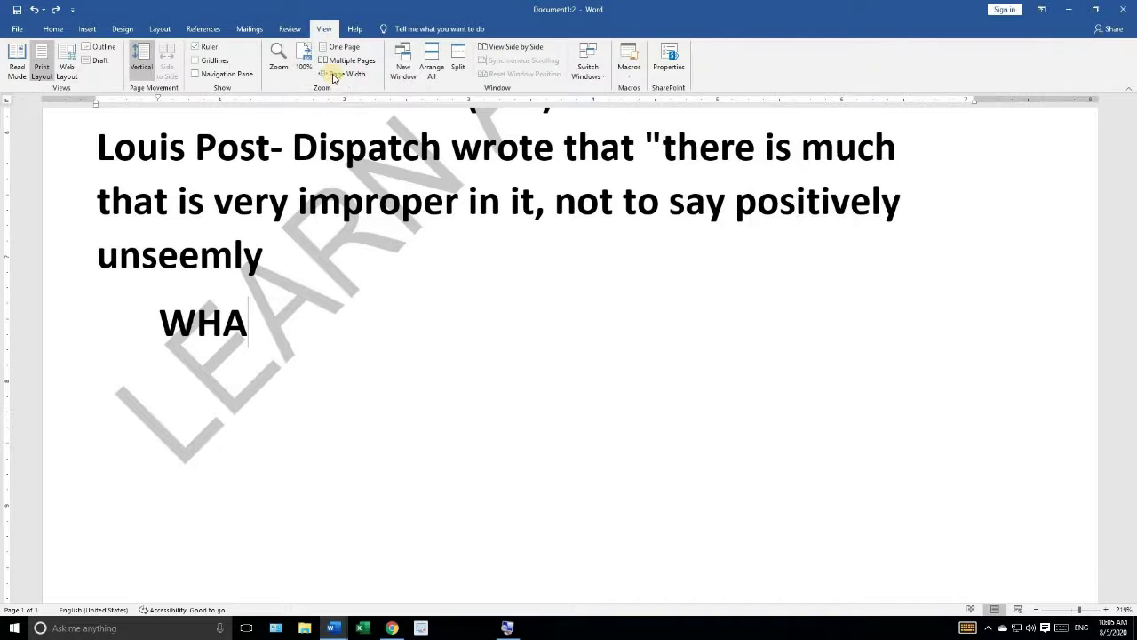
left_click(432, 71)
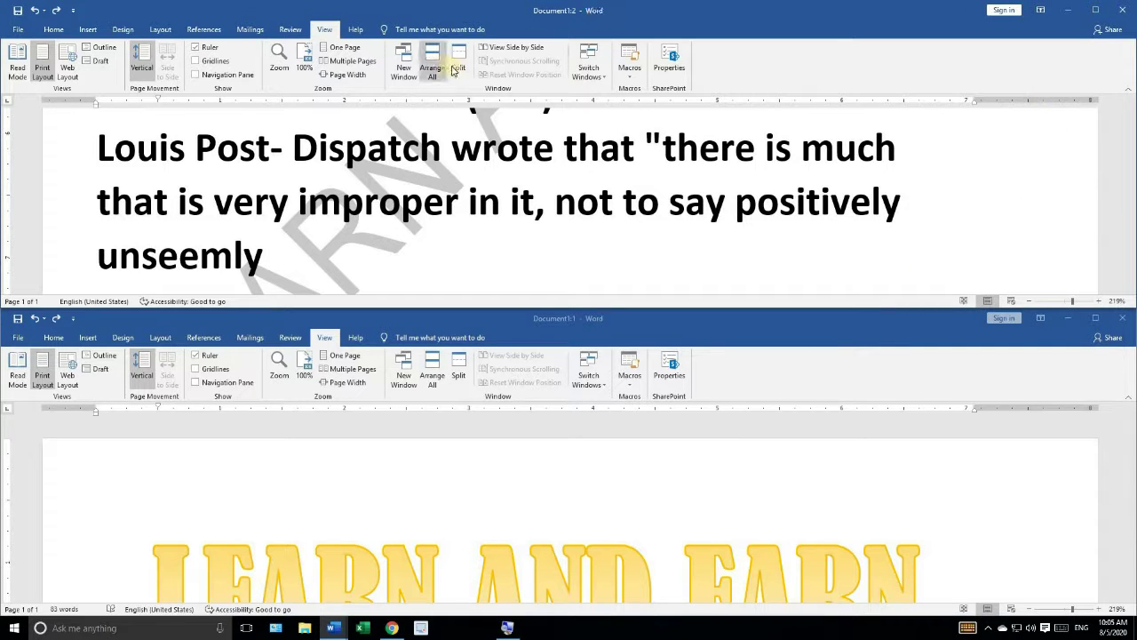
- Maximize the Document1:1 window and set the zoom to 100%
left_click(1097, 322)
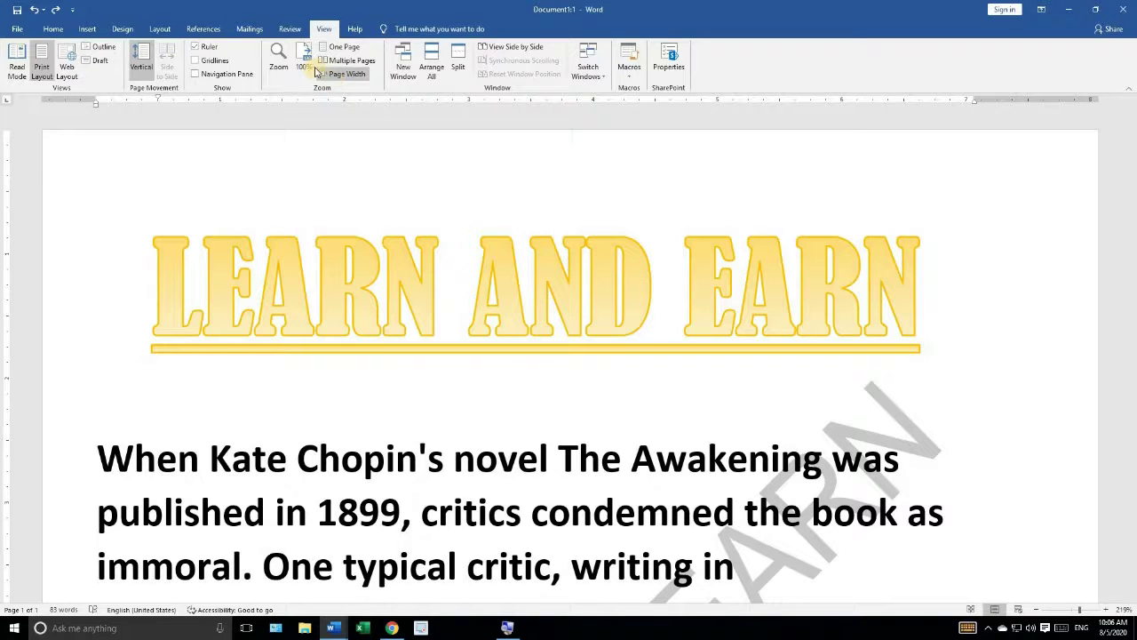
left_click(307, 67)
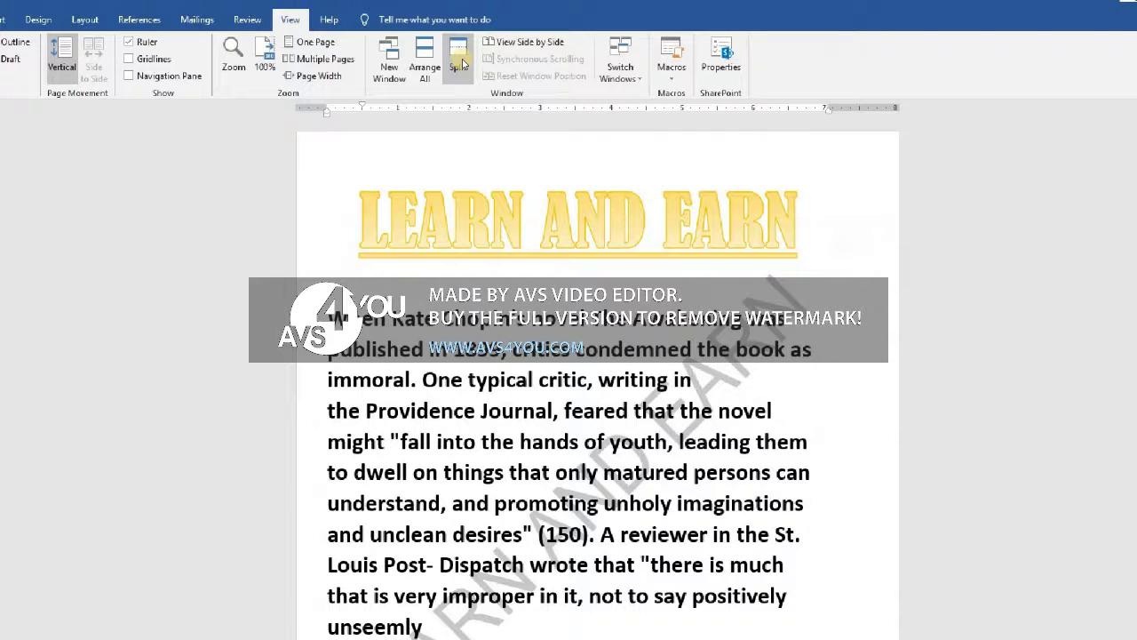
left_click(457, 71)
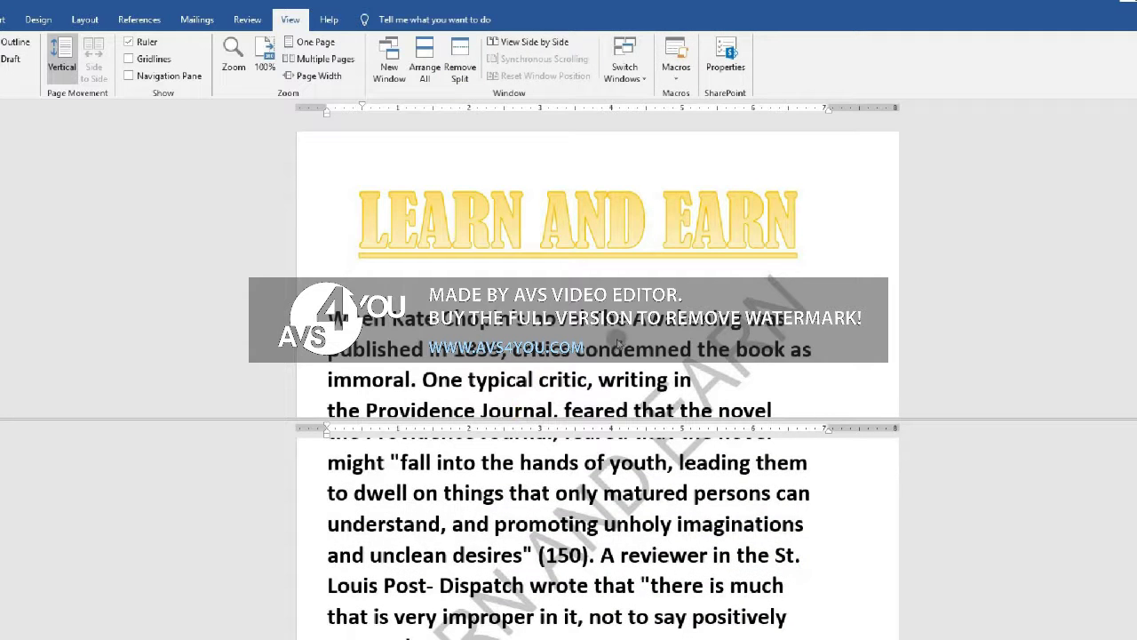
scroll(568, 533, "down", 1)
scroll(568, 533, "down", 1)
scroll(568, 533, "down", 1)
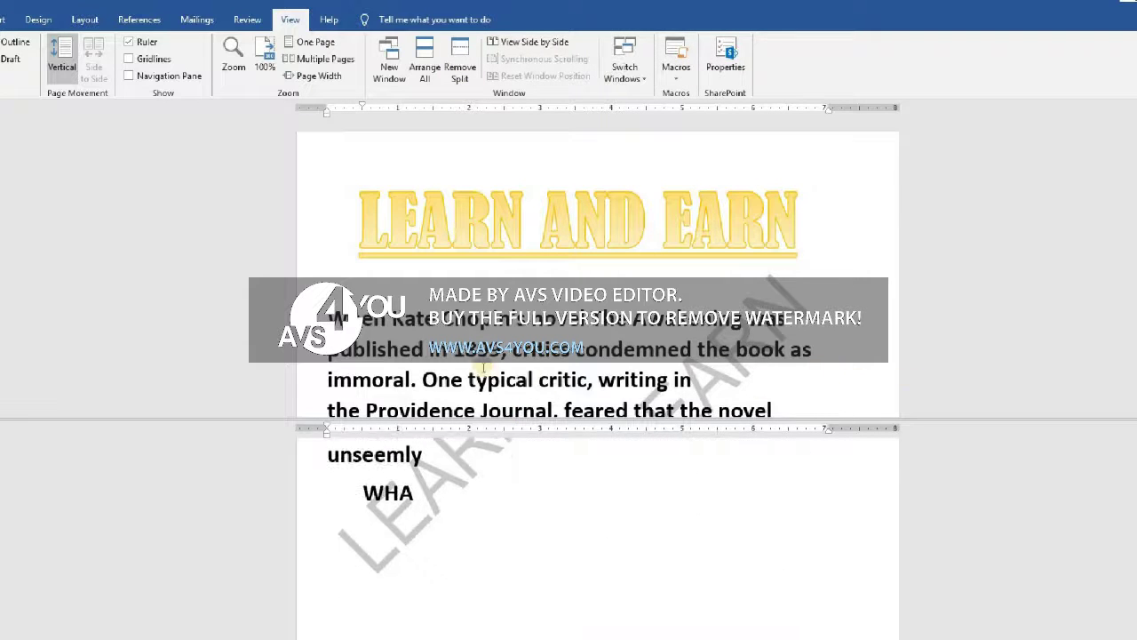
scroll(540, 385, "up", 1)
scroll(540, 385, "up", 2)
scroll(543, 394, "up", 3)
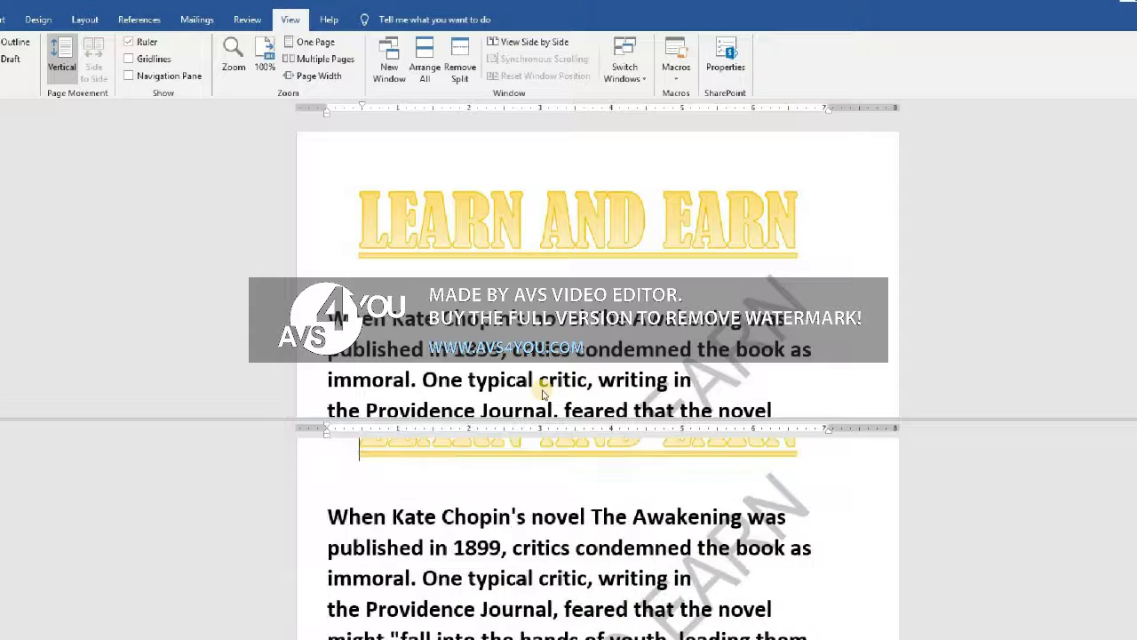
scroll(542, 393, "up", 2)
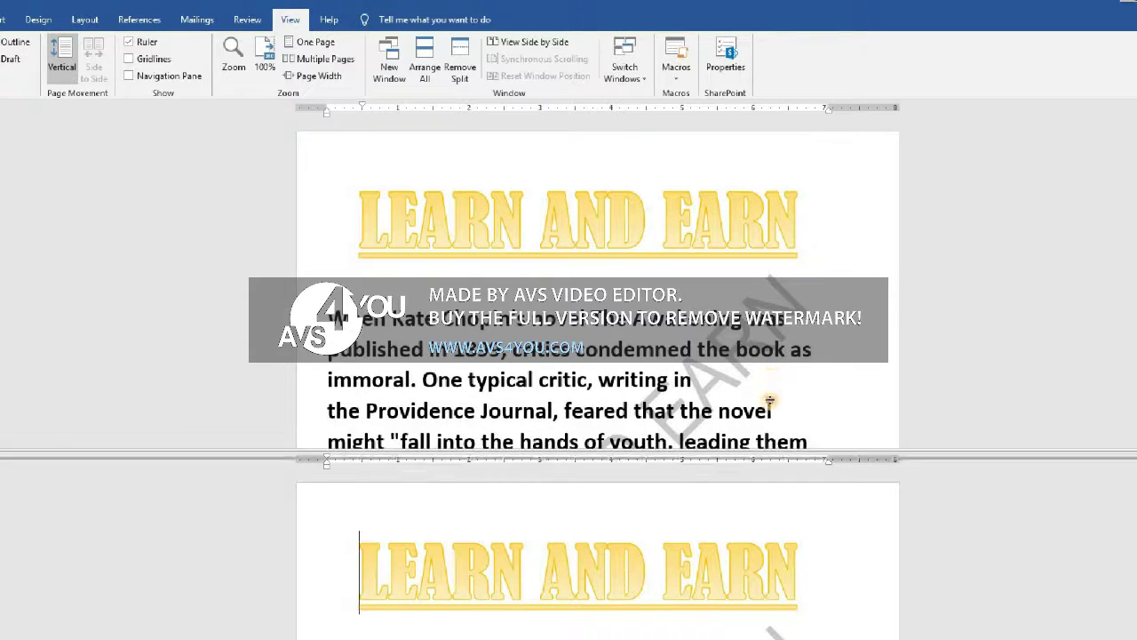
left_click_drag(770, 402, 764, 457)
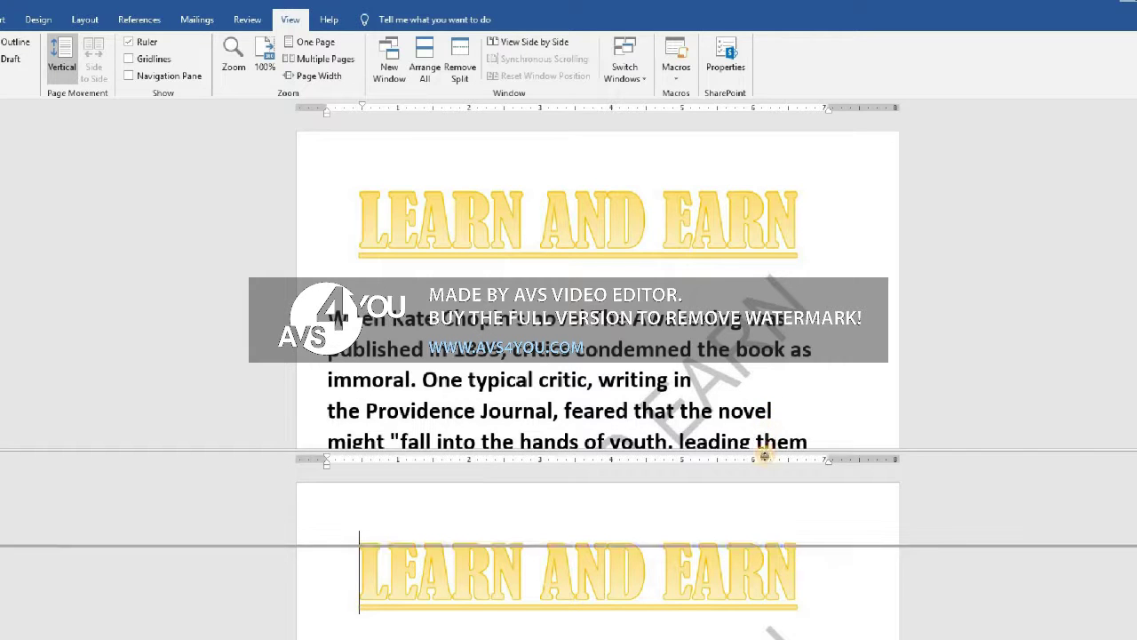
left_click_drag(764, 457, 761, 463)
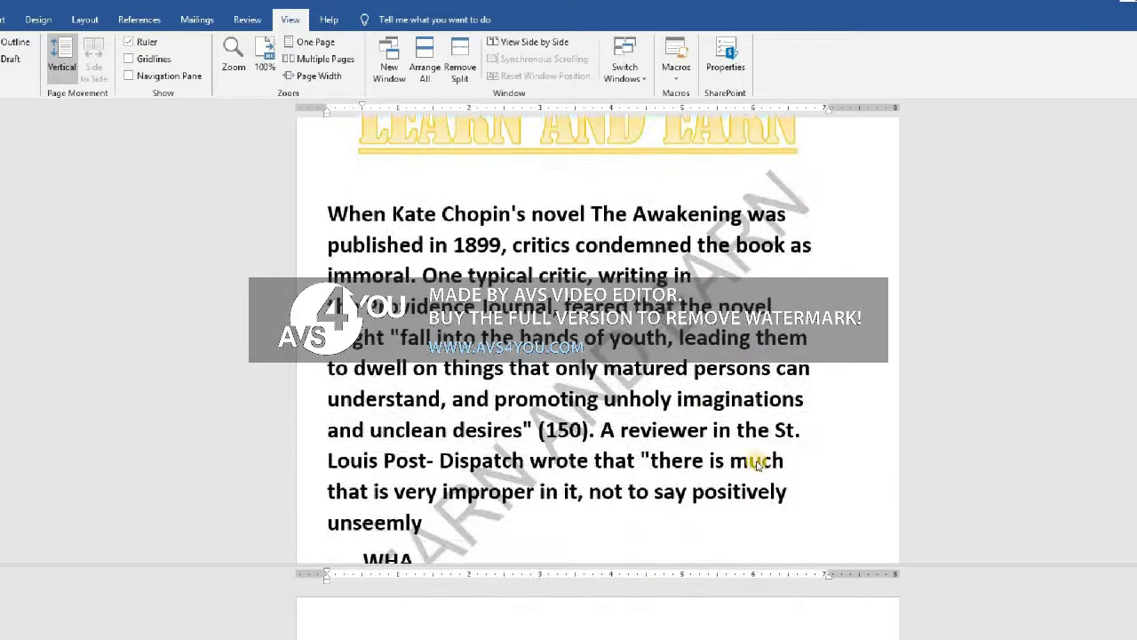
scroll(757, 462, "down", 1)
scroll(757, 462, "down", 2)
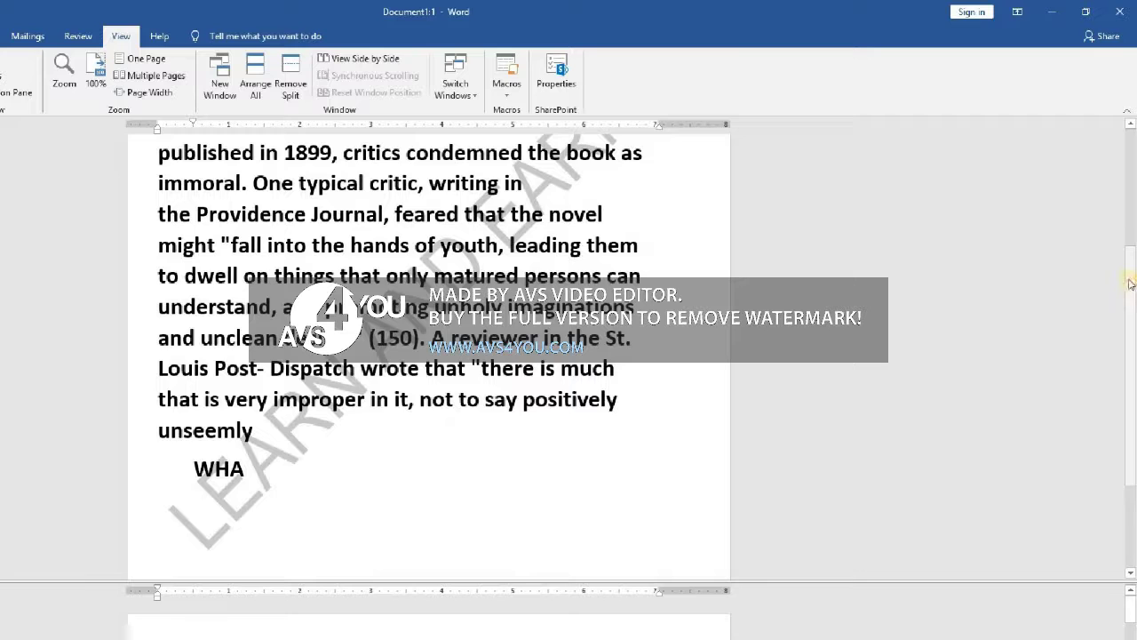
left_click_drag(1129, 282, 1130, 289)
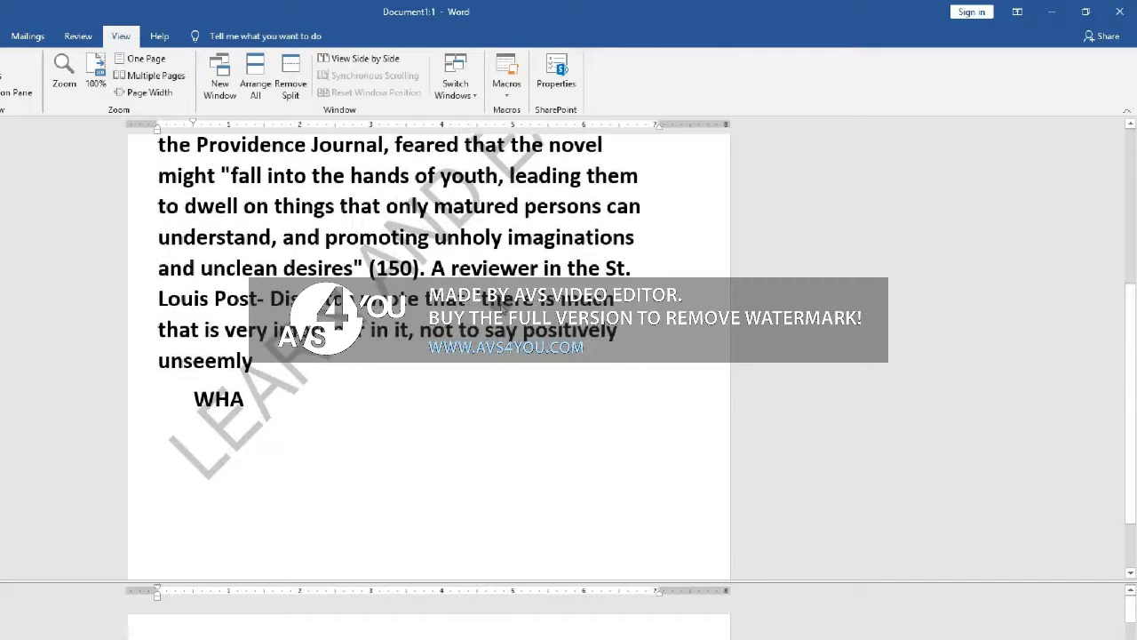
scroll(719, 494, "up", 3)
scroll(719, 494, "up", 2)
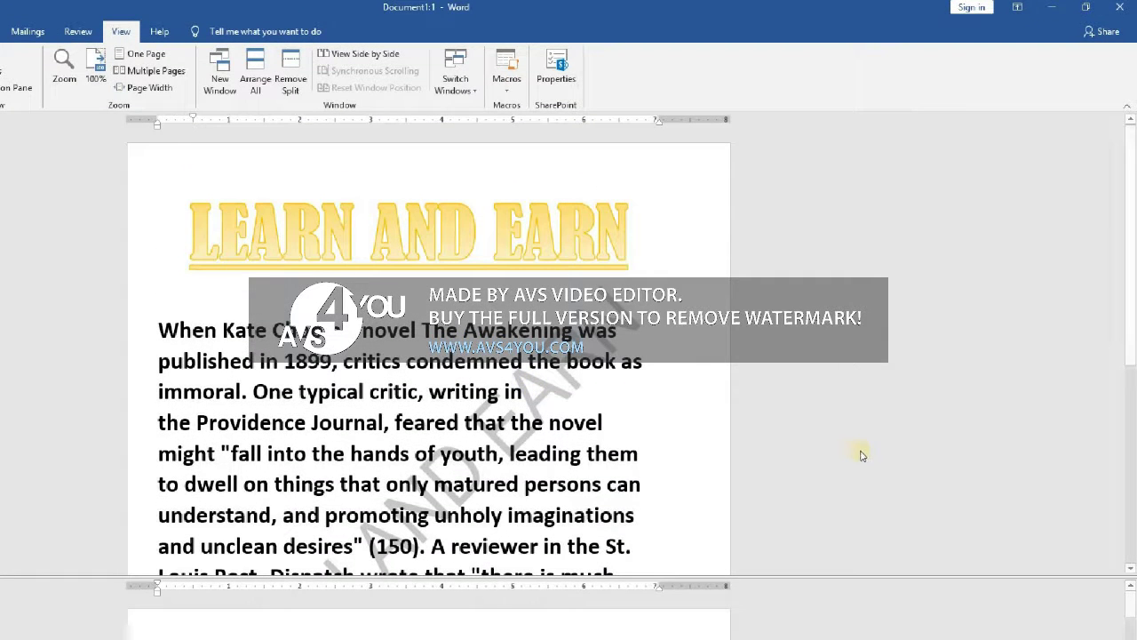
key("ctrl+alt+s")
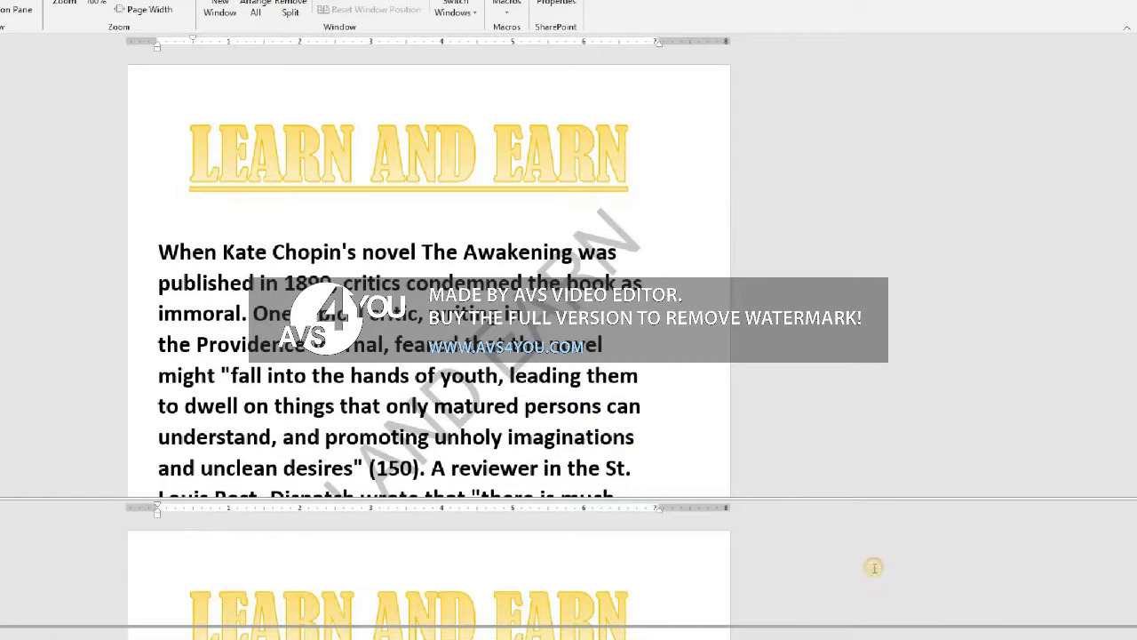
key("ctrl+alt+s")
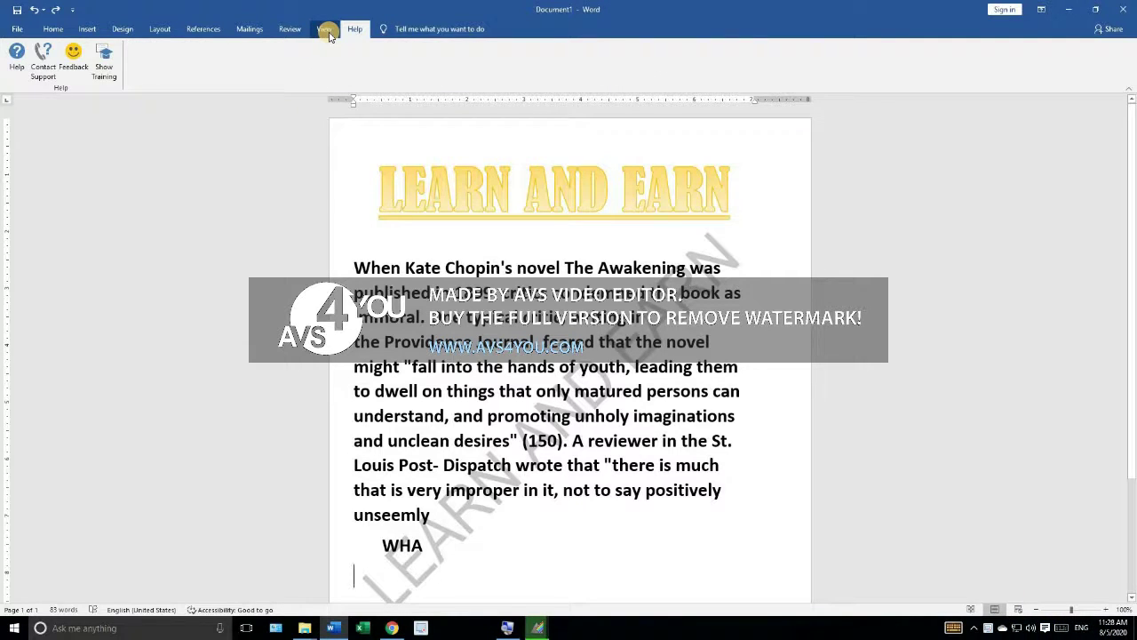
- From the View tab, check the Switch Windows list twice to confirm only Document1 remains open
left_click(326, 30)
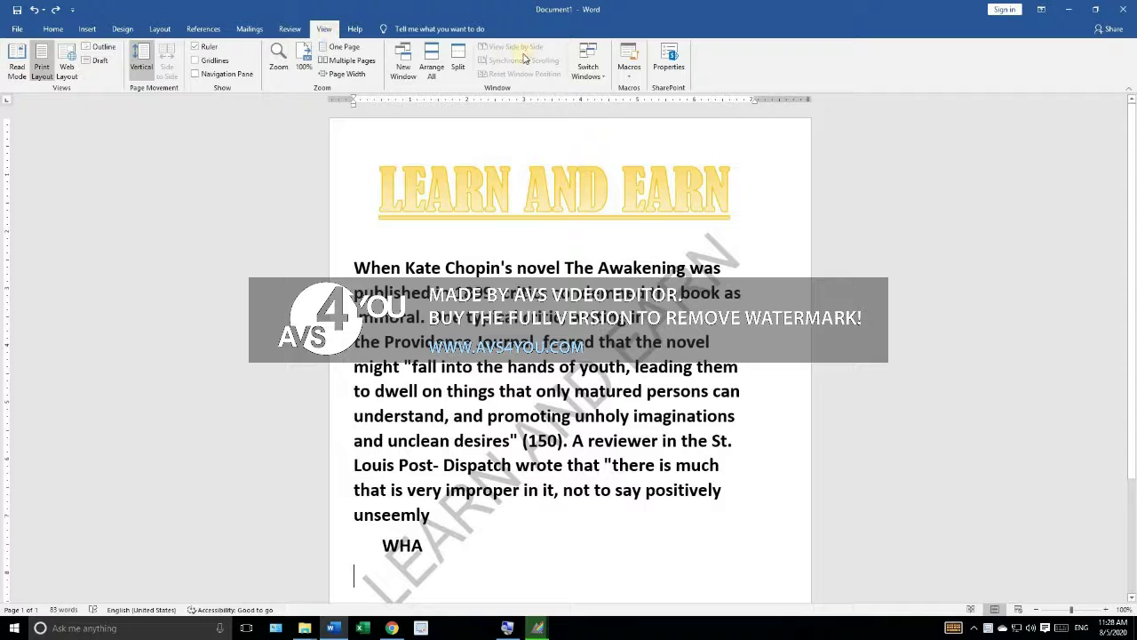
left_click(604, 77)
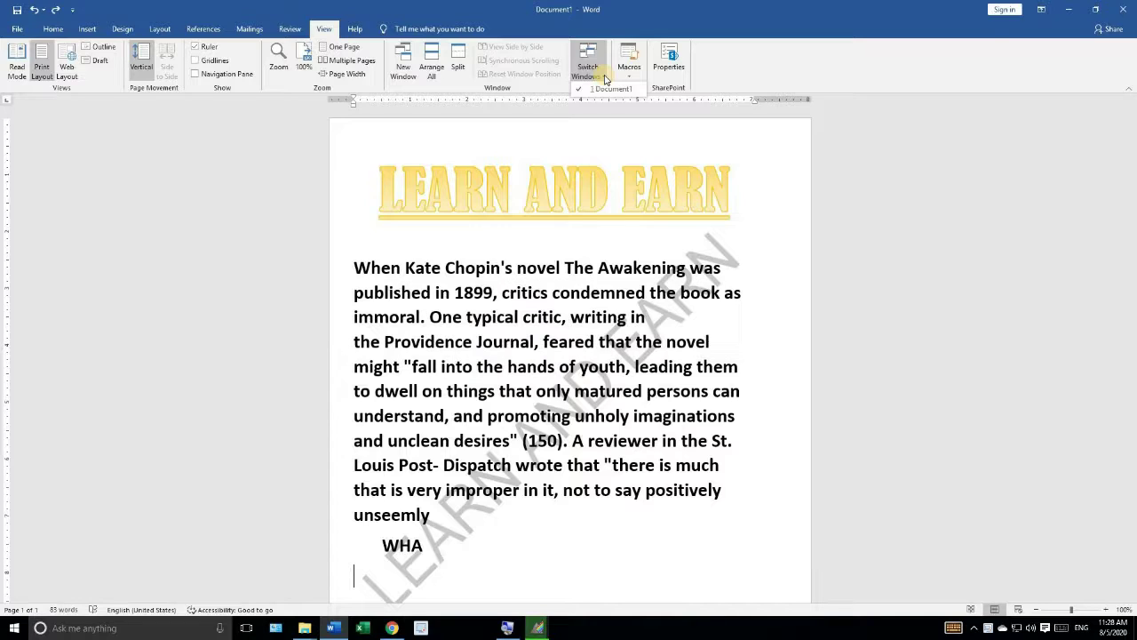
left_click(604, 80)
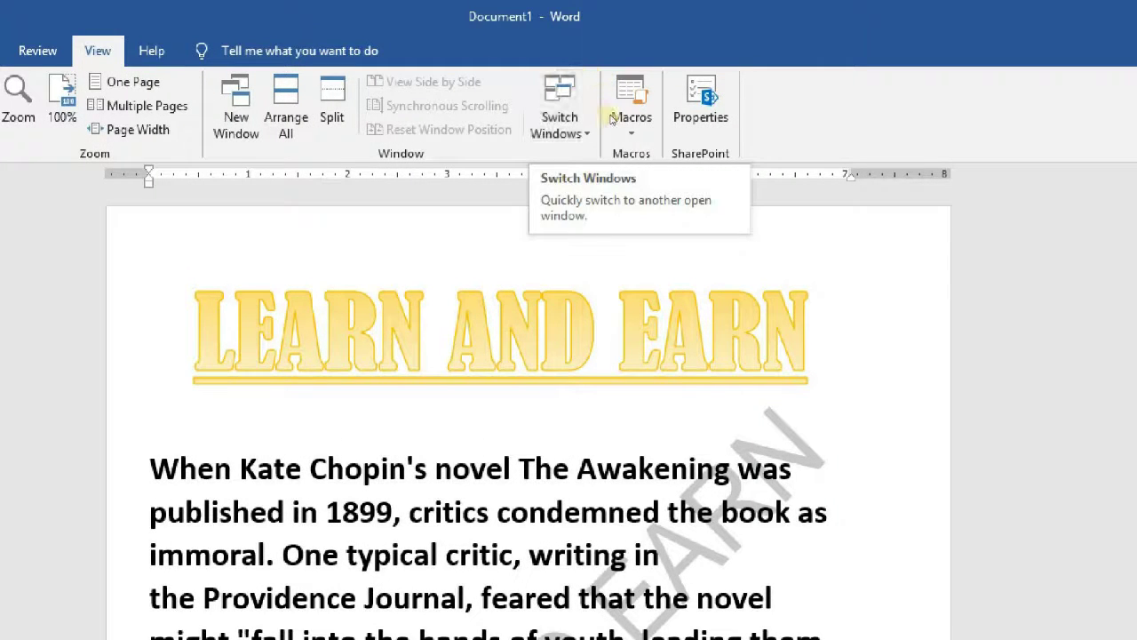
left_click(594, 78)
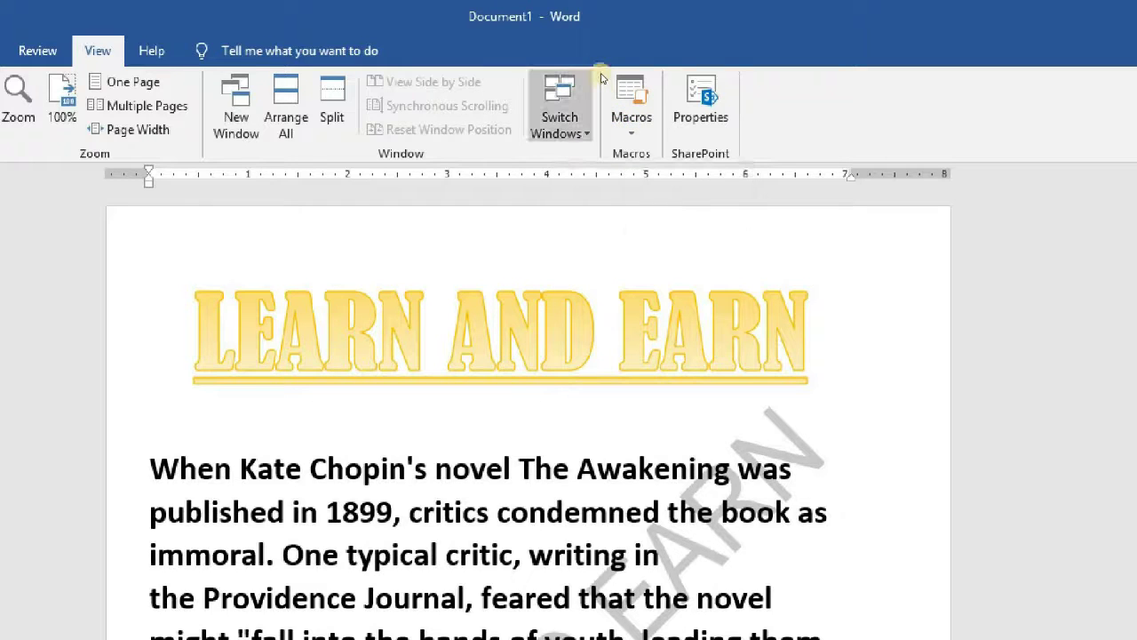
left_click(599, 96)
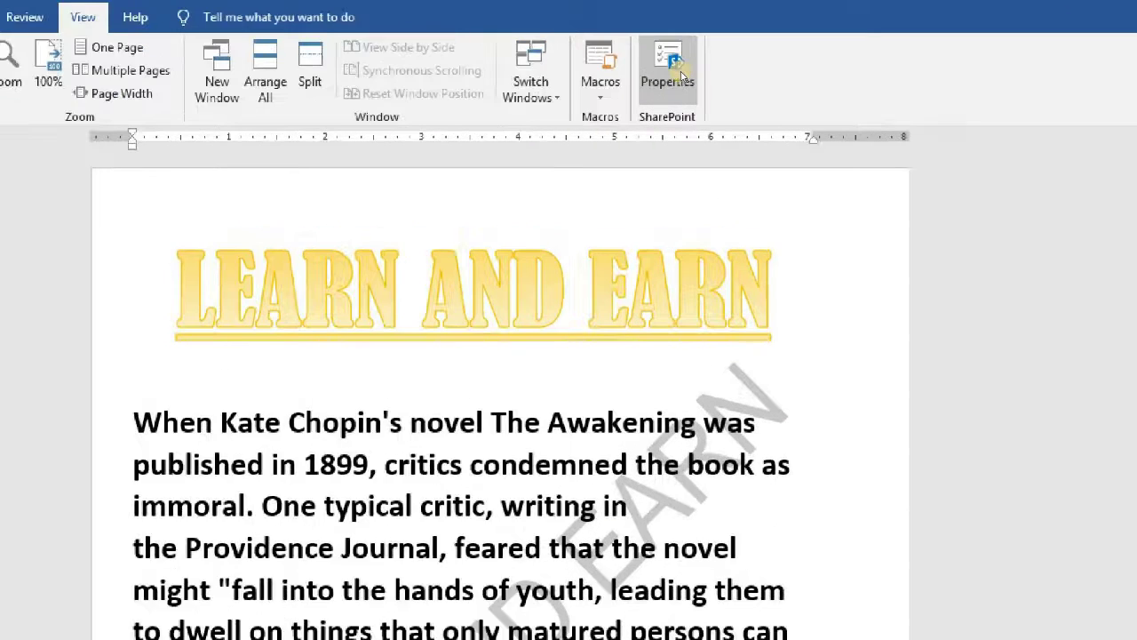
left_click(681, 75)
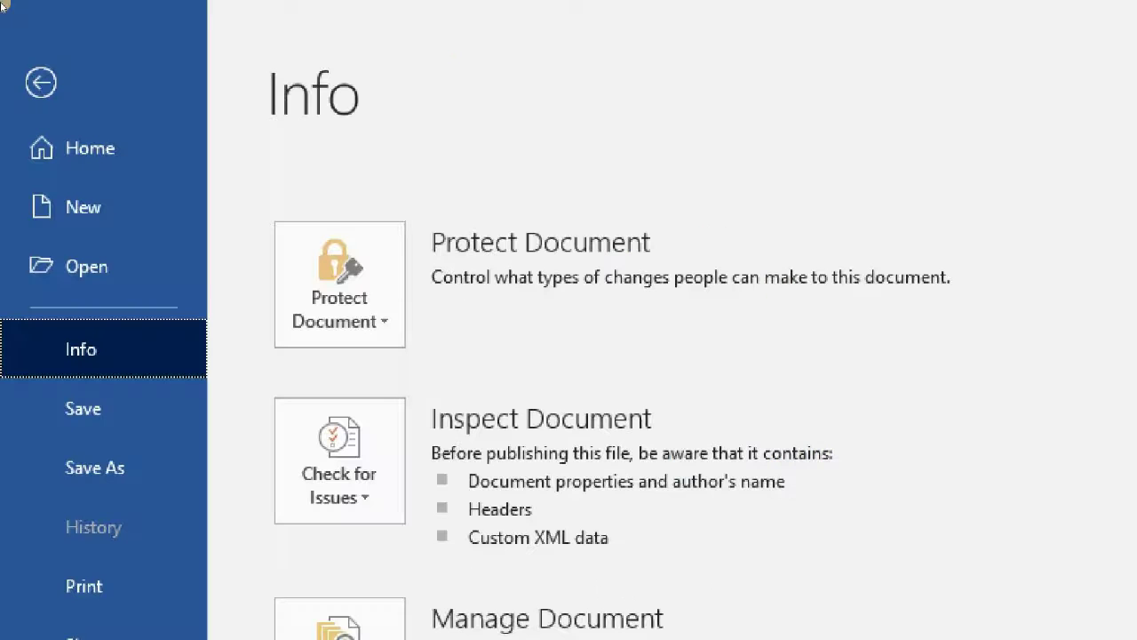
left_click(33, 34)
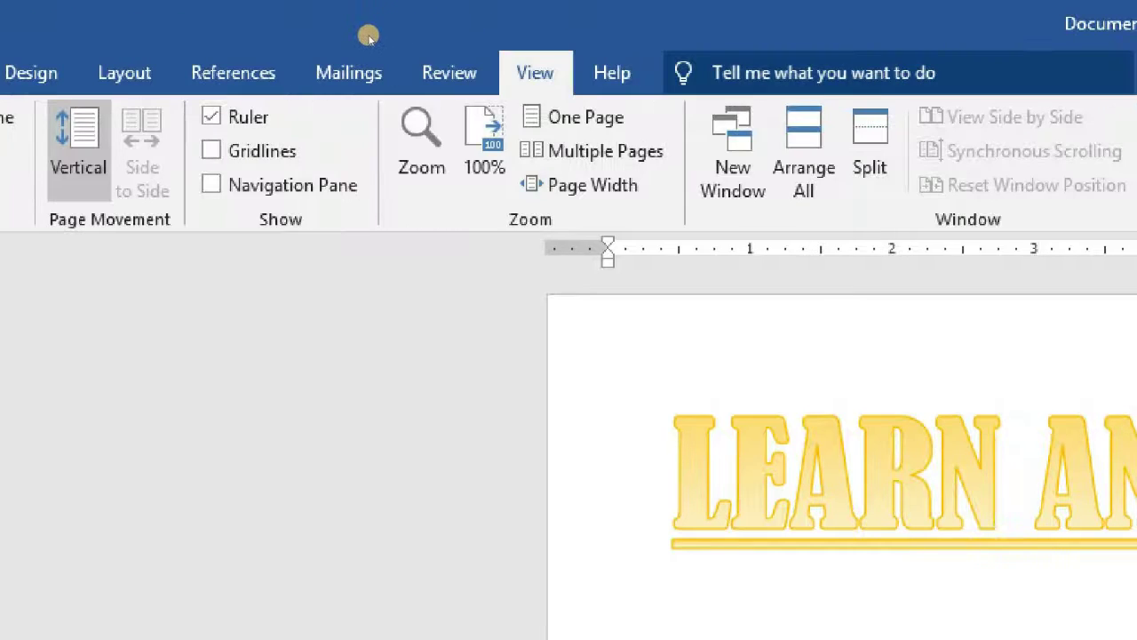
- Step through the Help tab's Contact Support, Feedback and Show Training options with the arrow keys
key("Right")
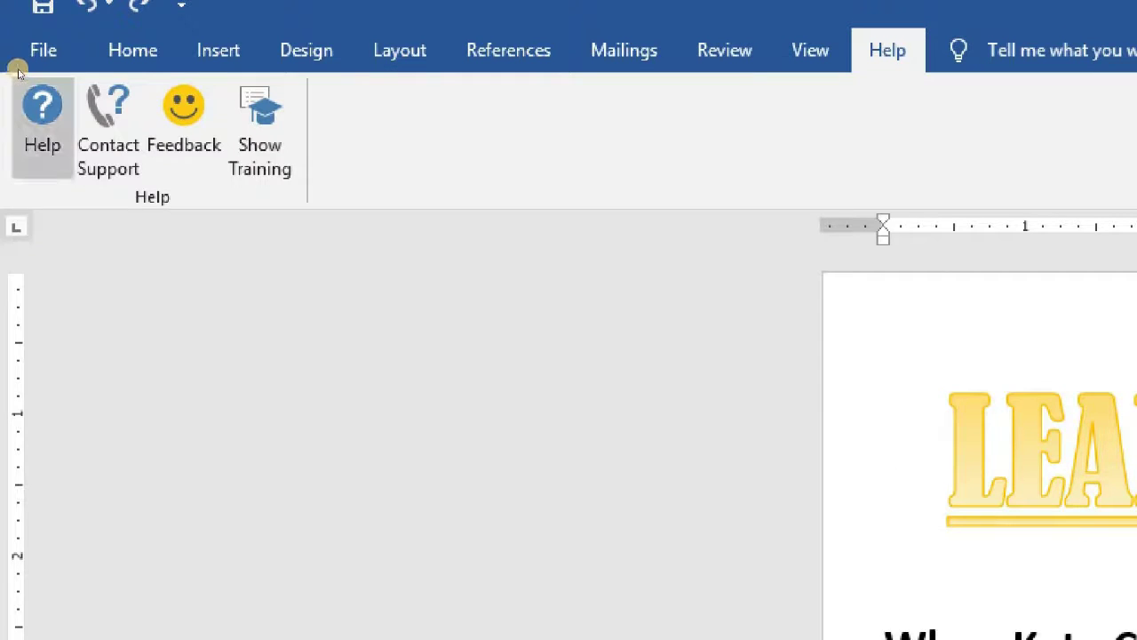
key("Right")
key("Right")
key("Right")
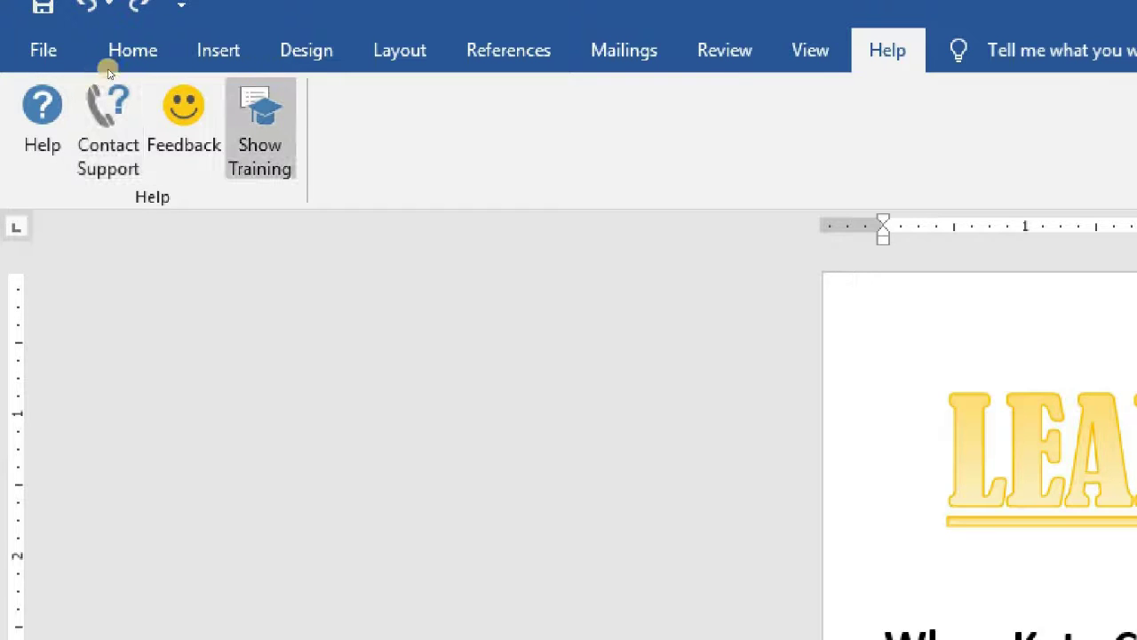
key("Left")
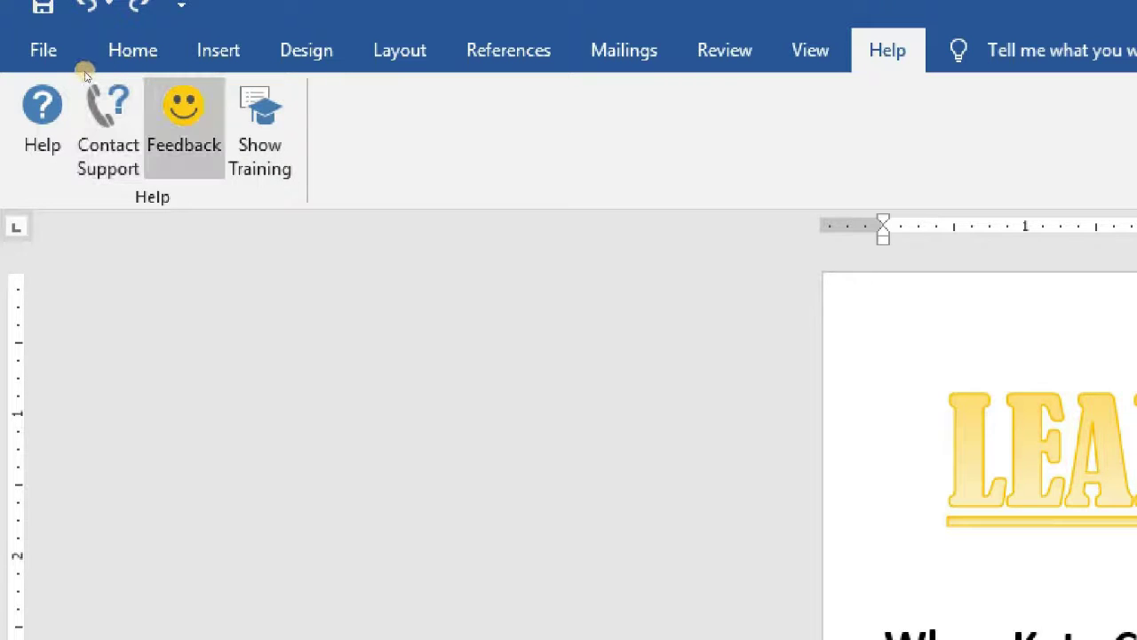
key("Right")
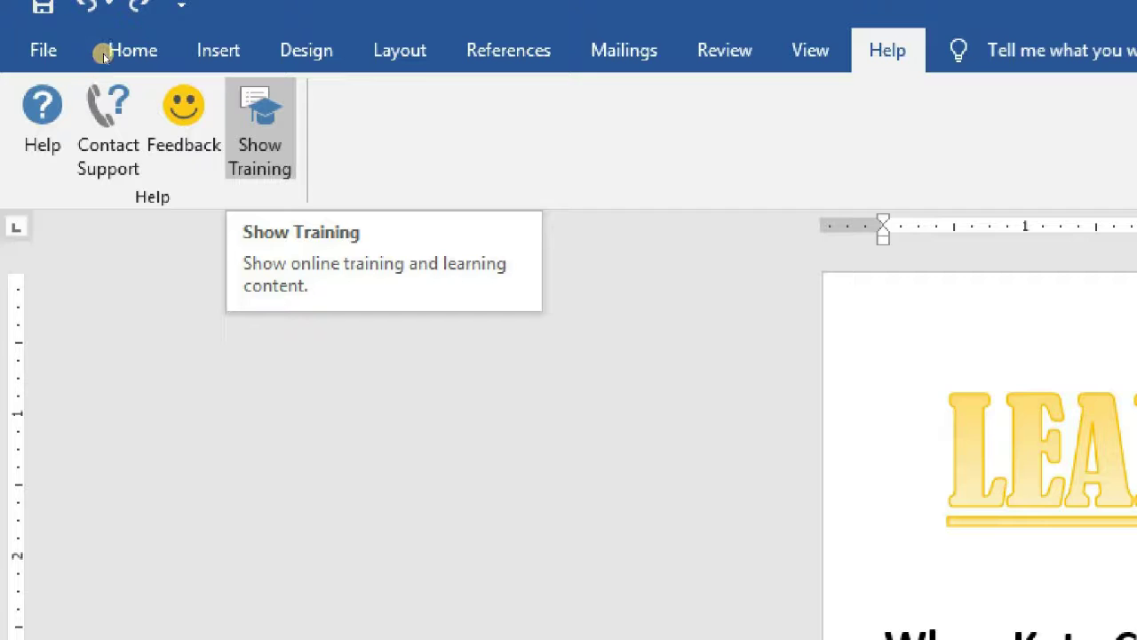